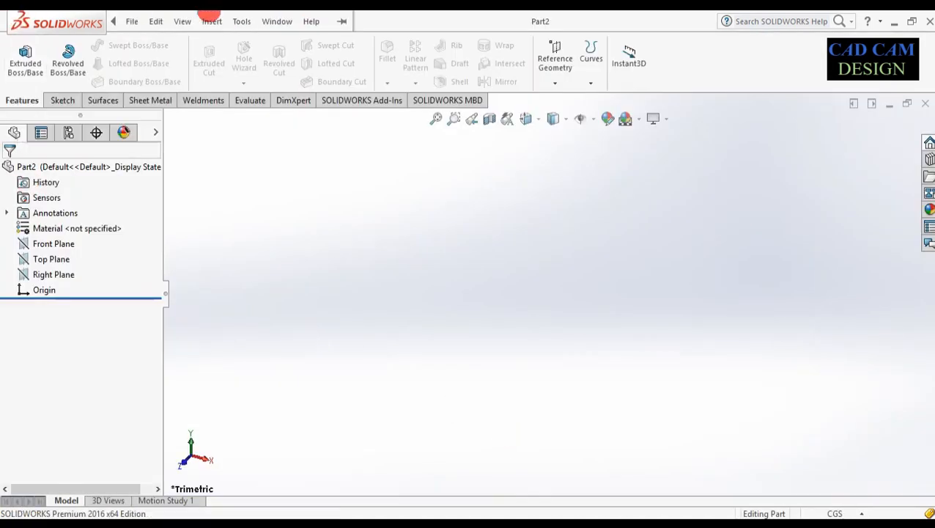
left_click(132, 21)
left_click(450, 195)
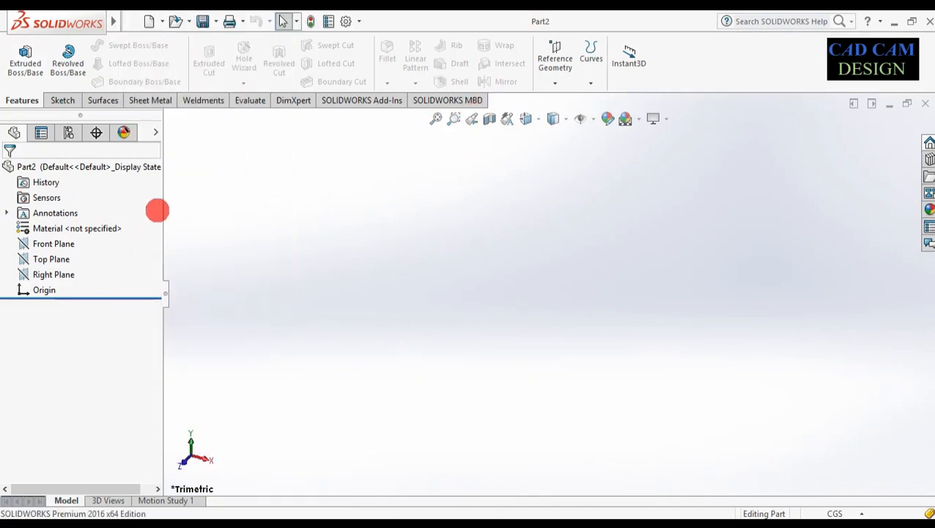
Sketch a centre rectangle about 12.2 cm wide on the Top Plane, centred on the origin
right_click(29, 259)
left_click(34, 234)
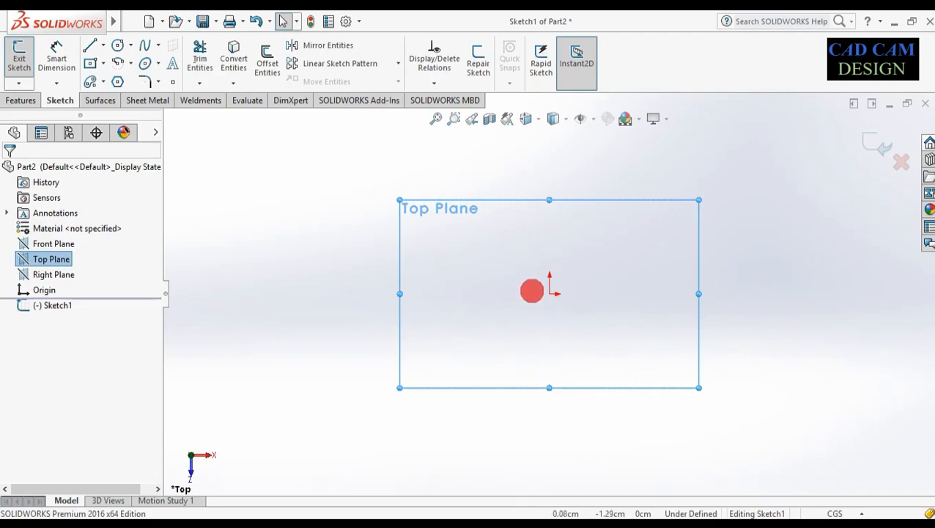
left_click(91, 63)
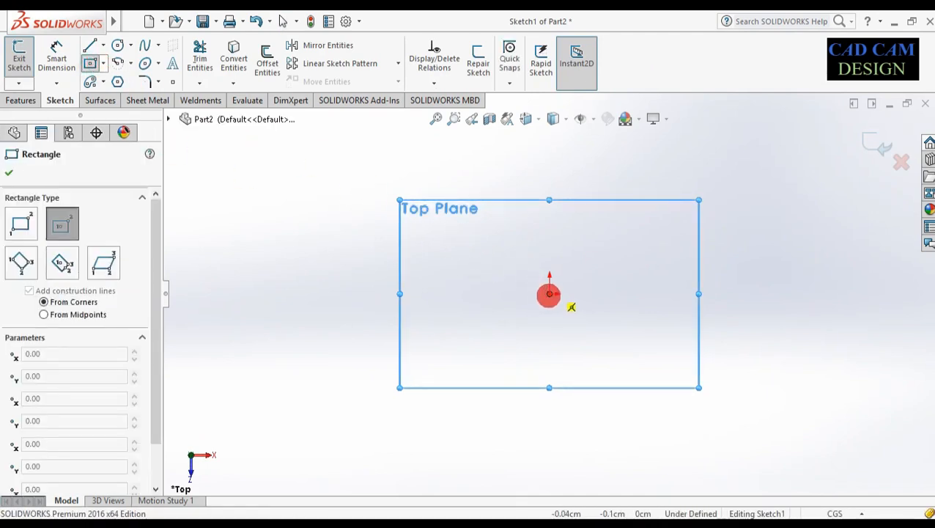
left_click(549, 294)
left_click(651, 357)
Dimension the rectangle 70 cm wide and 45 cm high
right_click_drag(620, 392, 593, 208)
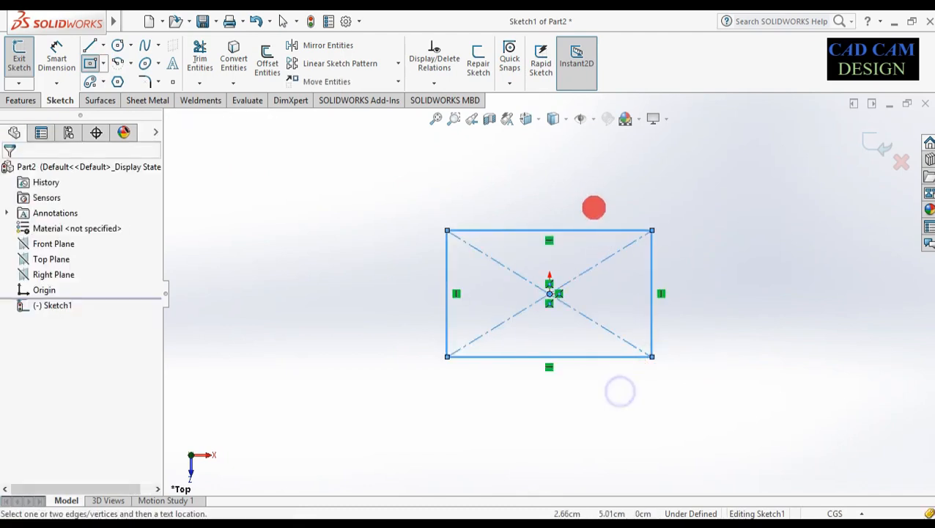
left_click(585, 357)
left_click(576, 383)
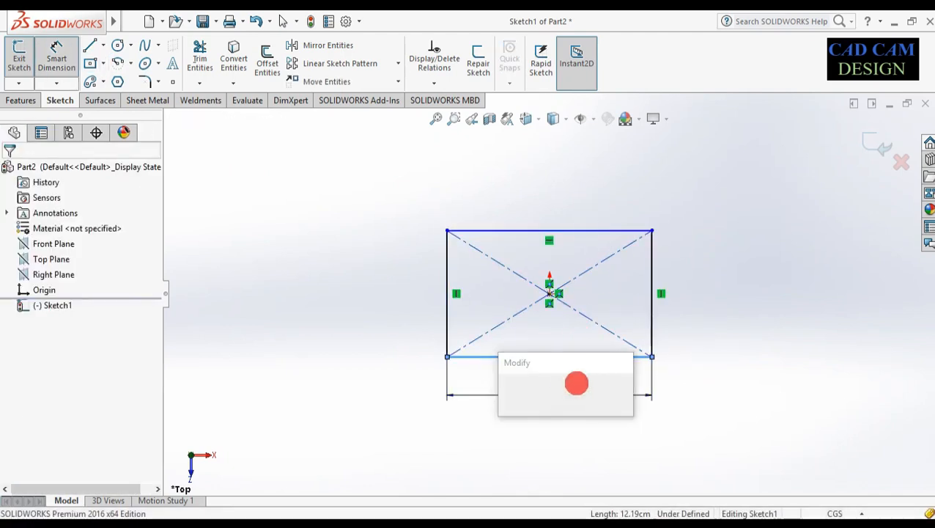
type("70")
key("Return")
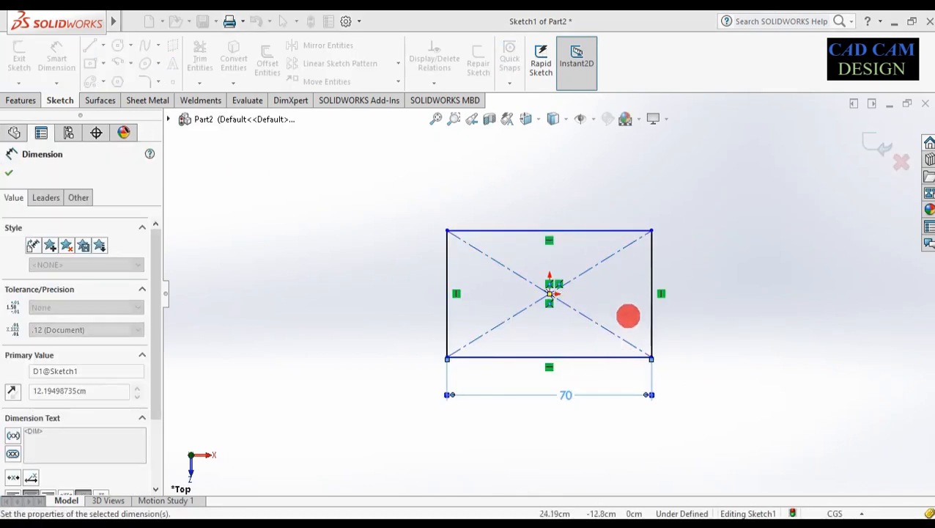
left_click(651, 263)
left_click(705, 266)
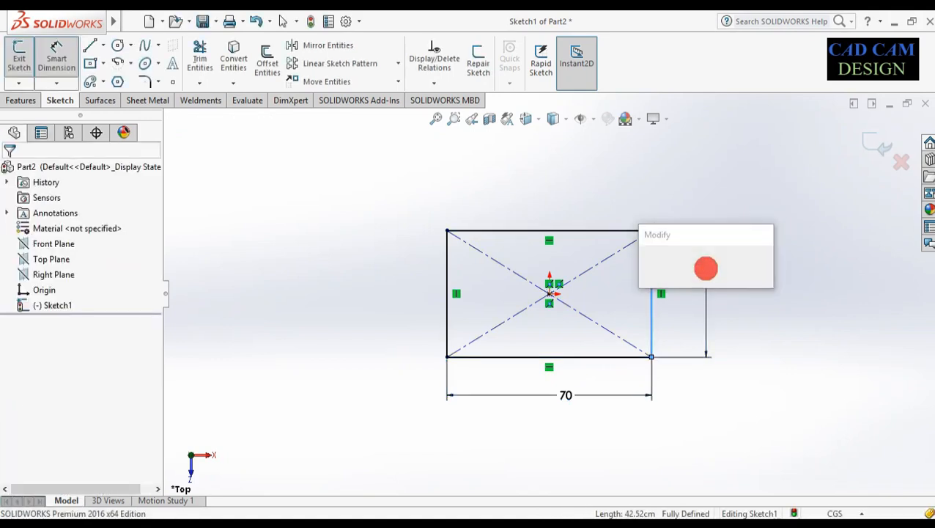
type("45")
key("Return")
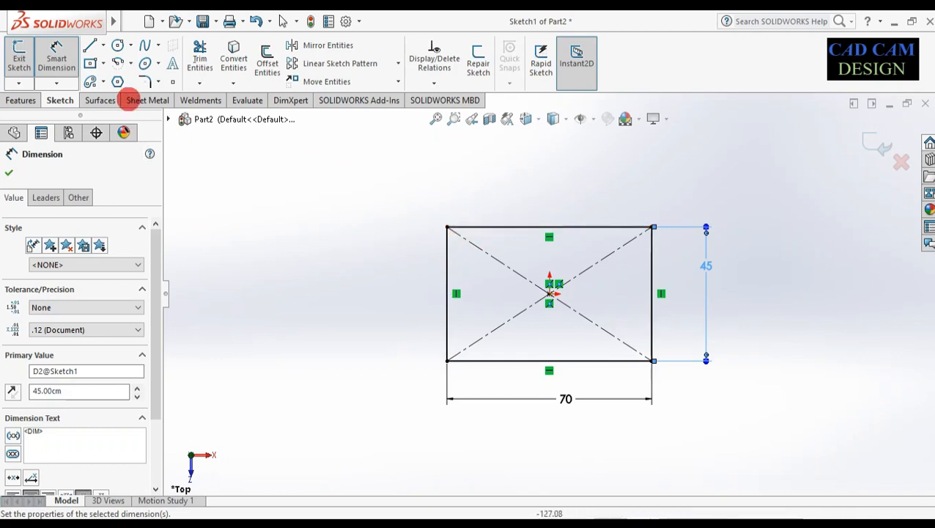
Round all four corners of the rectangle with 5 cm sketch fillets
left_click(150, 80)
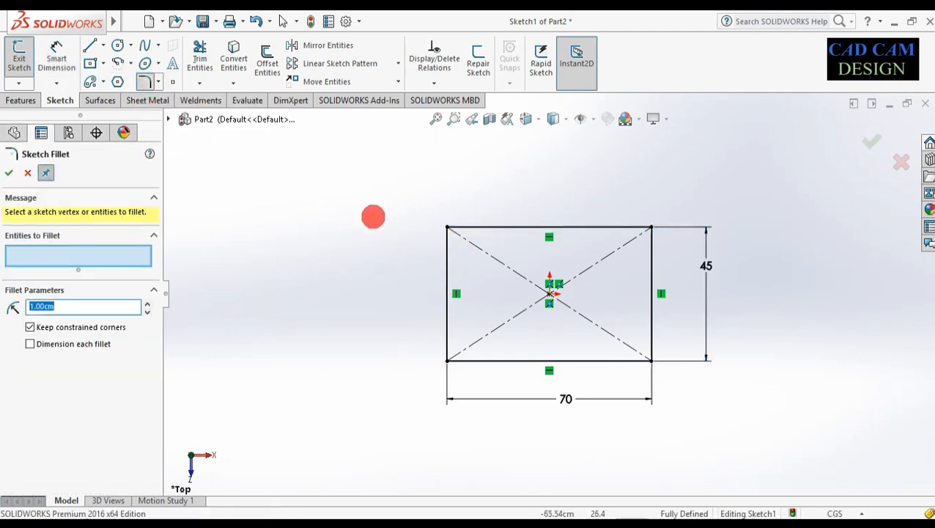
left_click(447, 238)
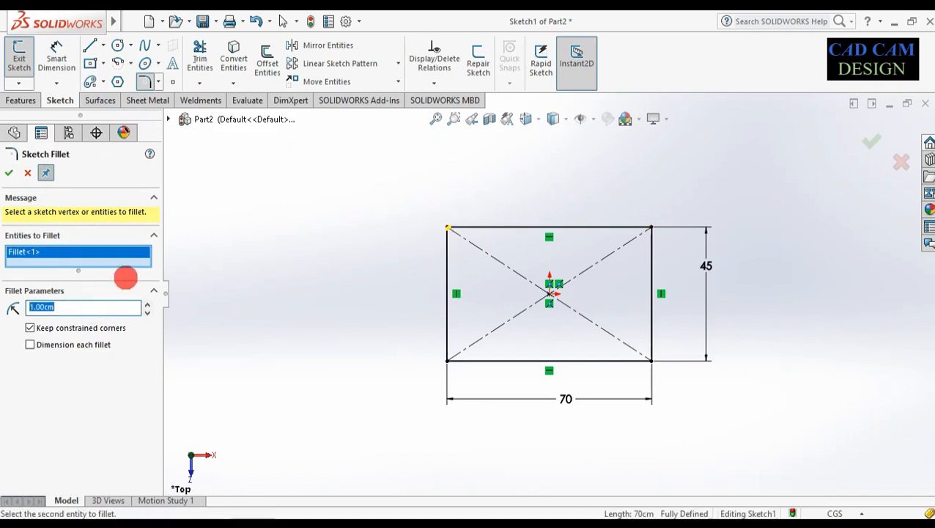
left_click(648, 227)
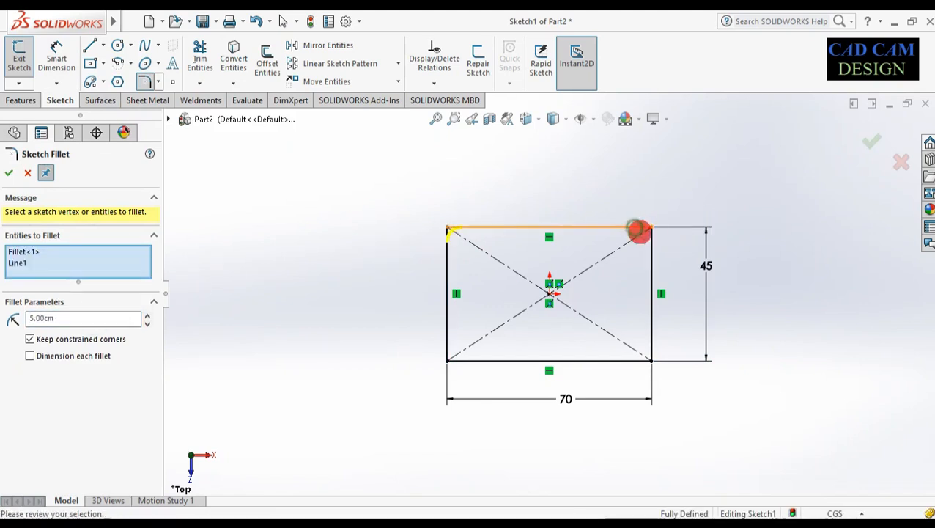
left_click(649, 337)
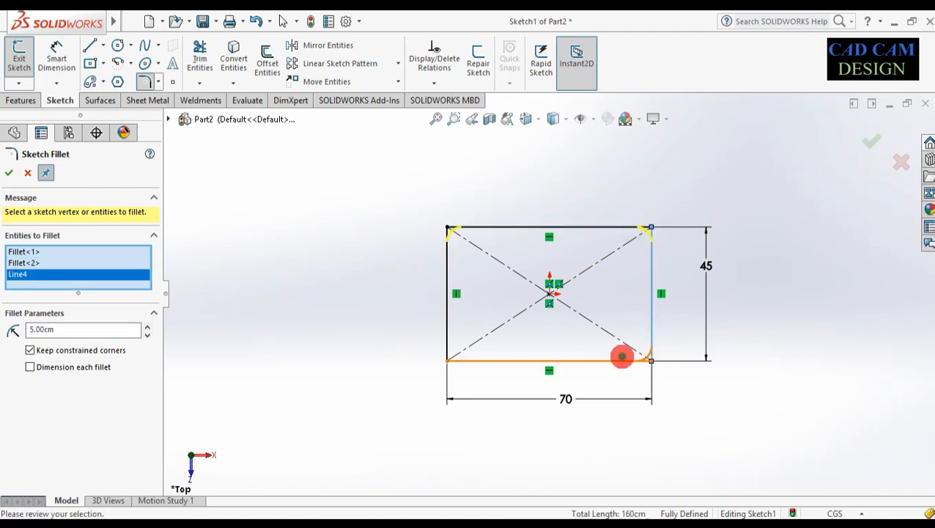
left_click(594, 360)
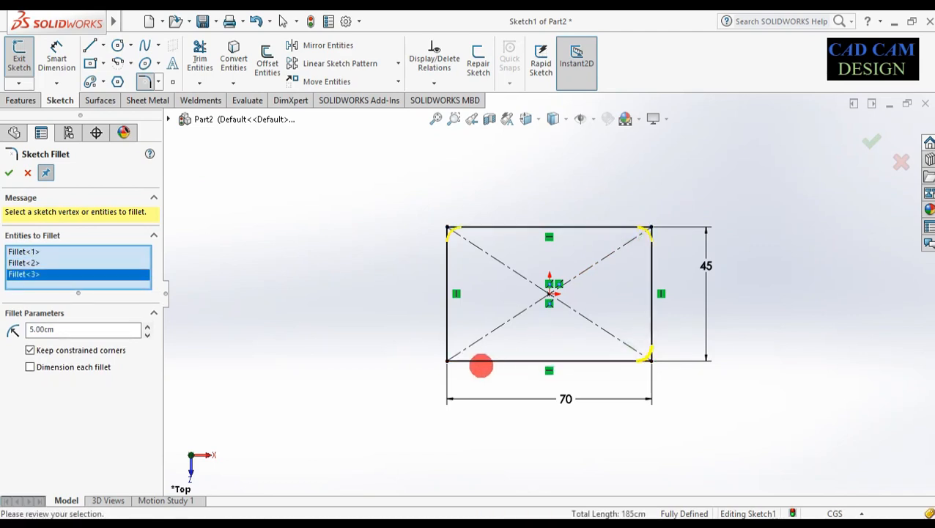
left_click(475, 362)
left_click(449, 328)
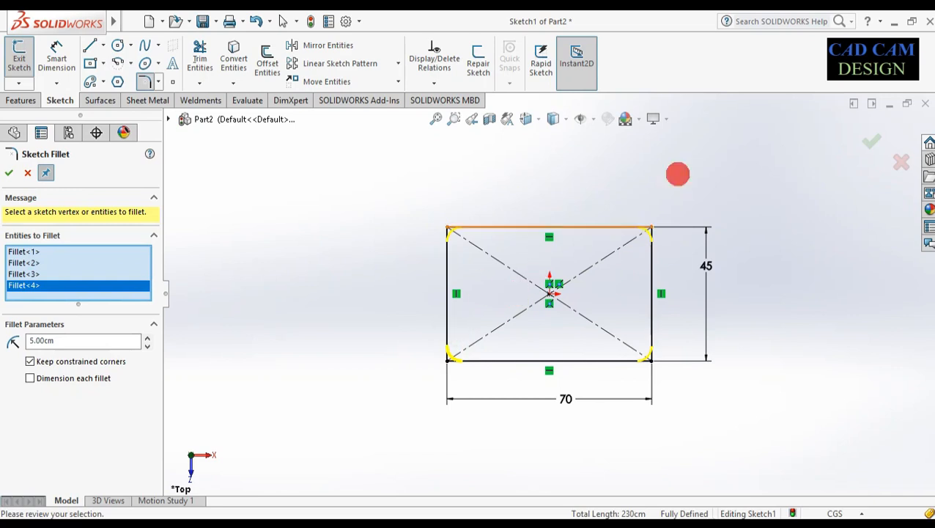
left_click(873, 140)
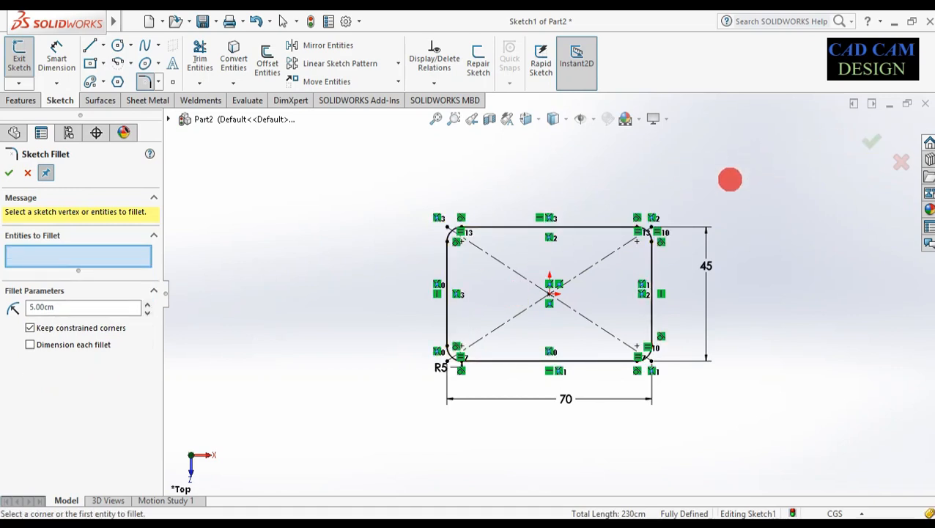
left_click(28, 173)
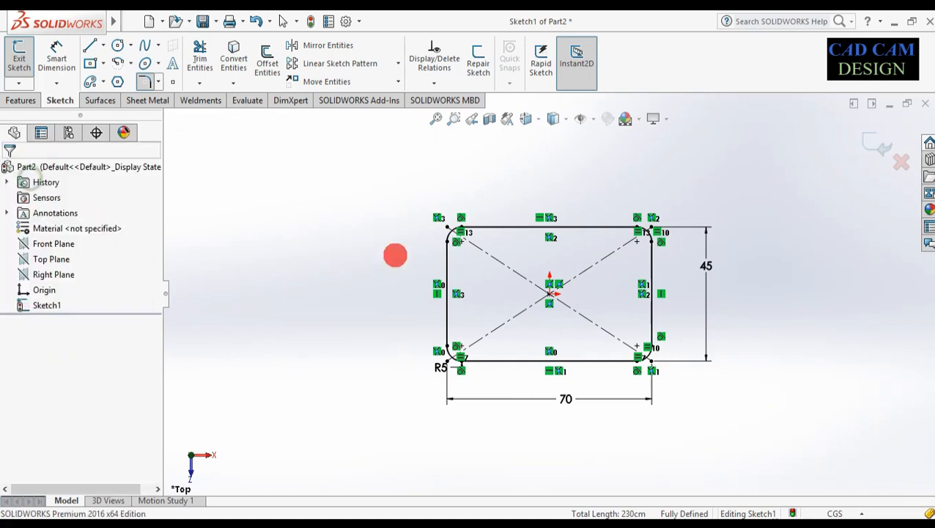
Extrude the rounded rectangle 7 cm as a blind boss to form the base plate
mouse_move(595, 307)
middle_mouse_down()
mouse_move(588, 236)
mouse_move(620, 282)
middle_mouse_up()
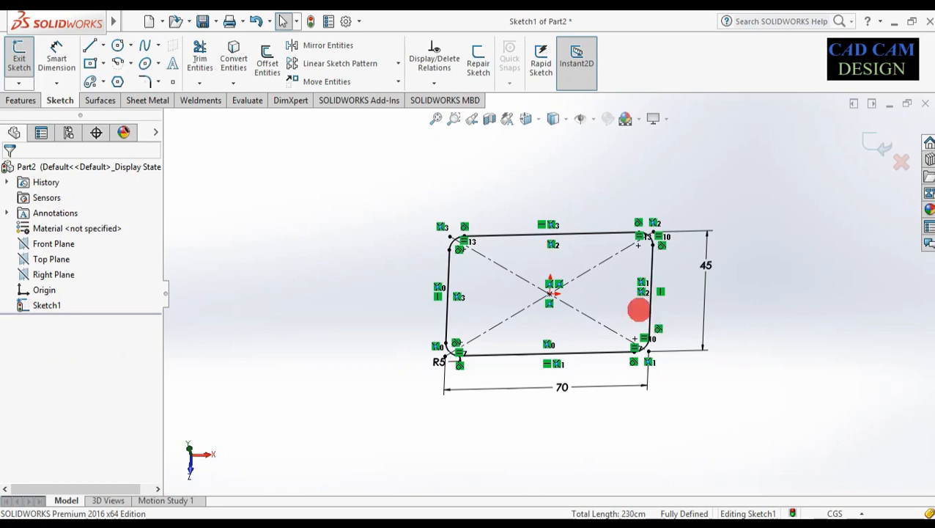
left_click(20, 100)
left_click(29, 65)
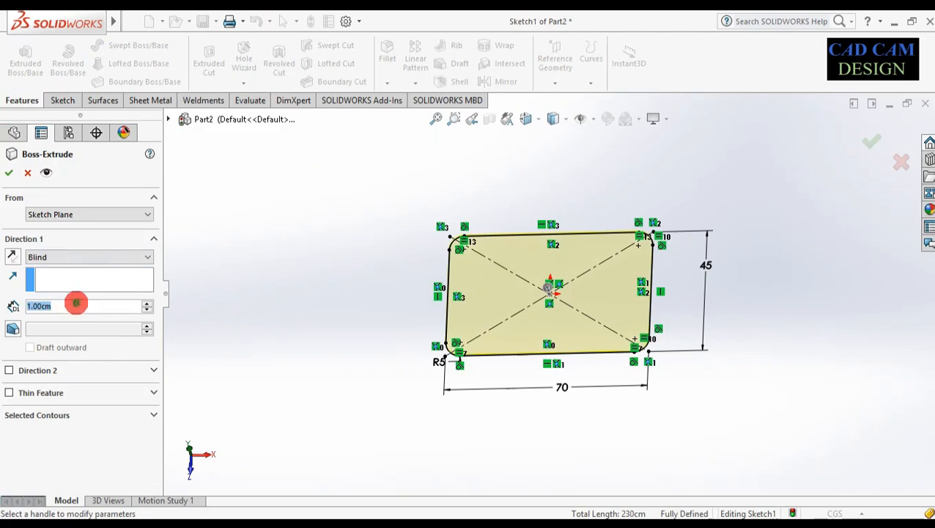
type("7")
key("Return")
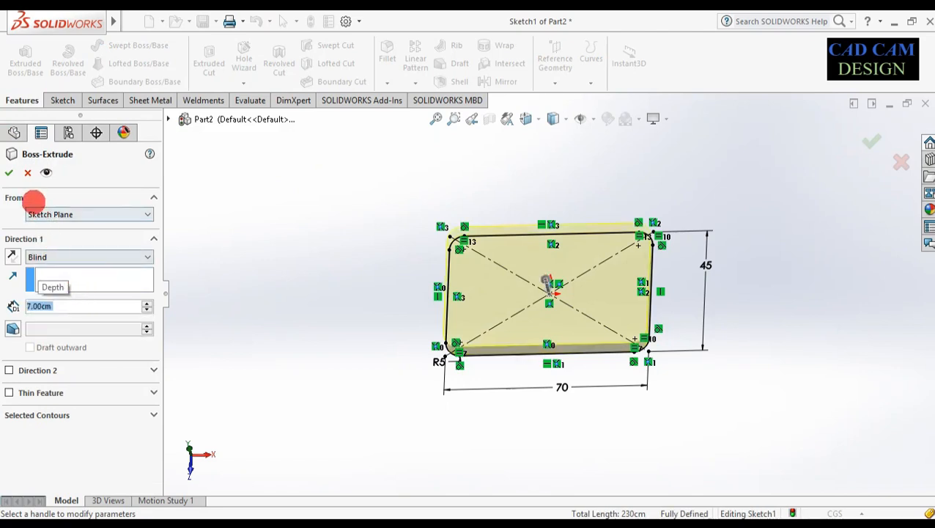
left_click(9, 172)
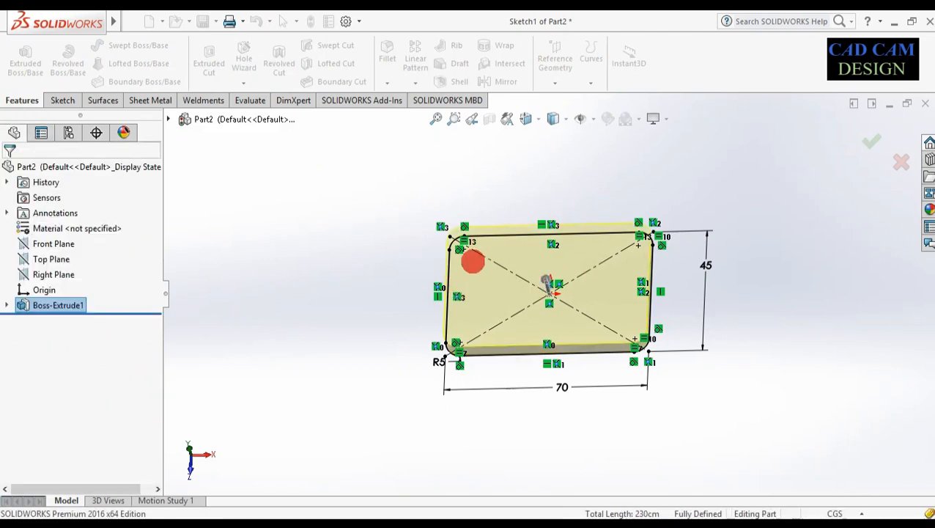
Sketch a circle about 25.5 cm in diameter on the plate's top face, centred on the origin
left_click(531, 261)
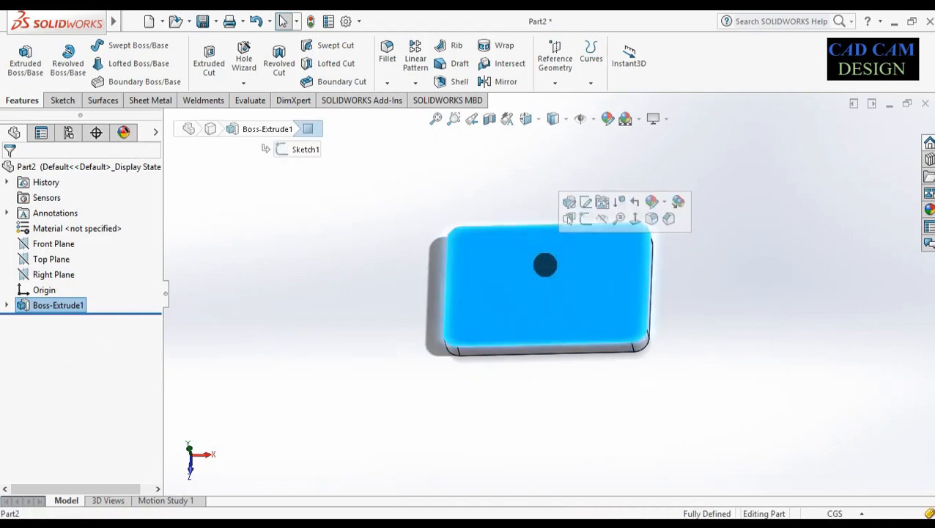
mouse_move(553, 327)
middle_mouse_down()
mouse_move(541, 255)
mouse_move(522, 267)
middle_mouse_up()
left_click(575, 228)
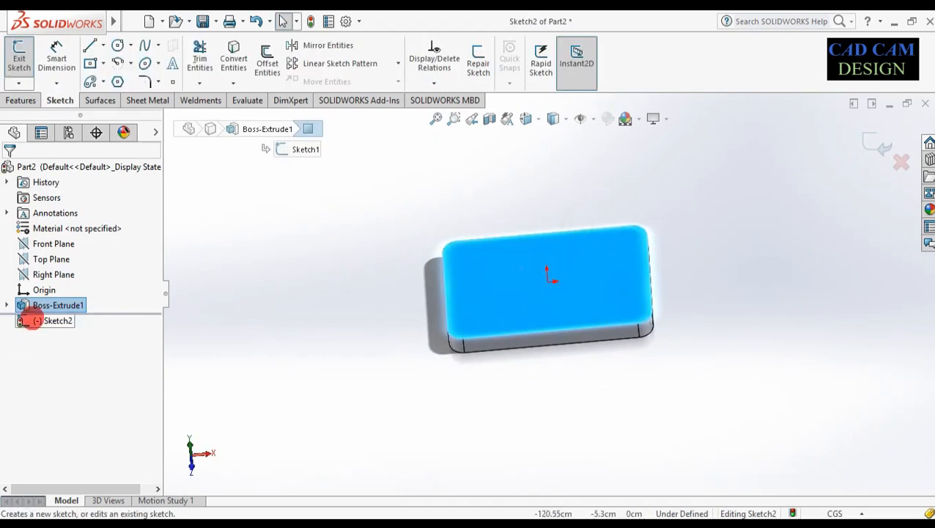
right_click(32, 320)
left_click(59, 297)
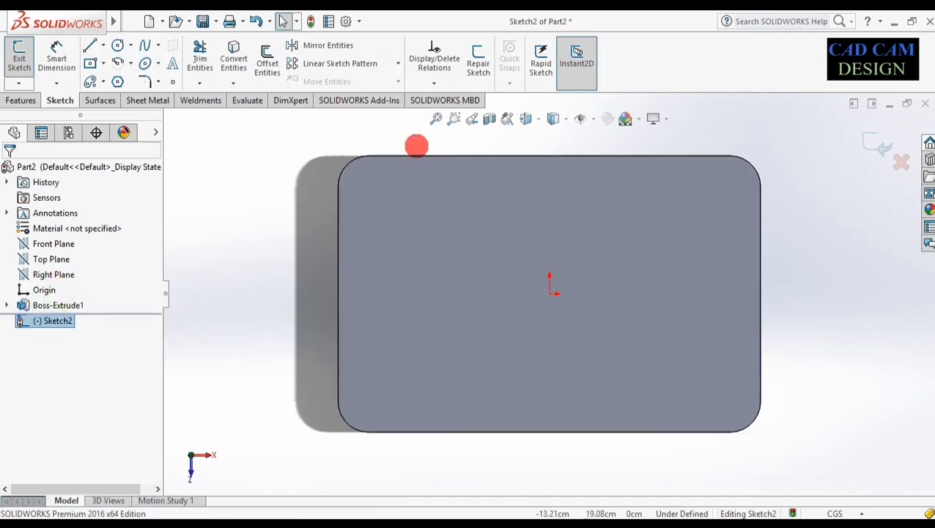
left_click(118, 45)
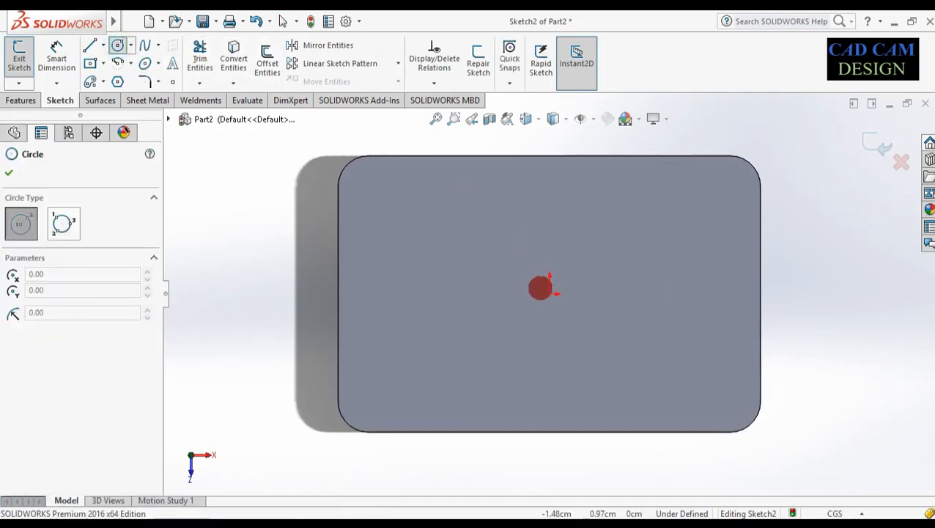
left_click(550, 294)
left_click(560, 372)
Set the circle's diameter to 30 cm and finish the sketch
right_click_drag(480, 392, 476, 222)
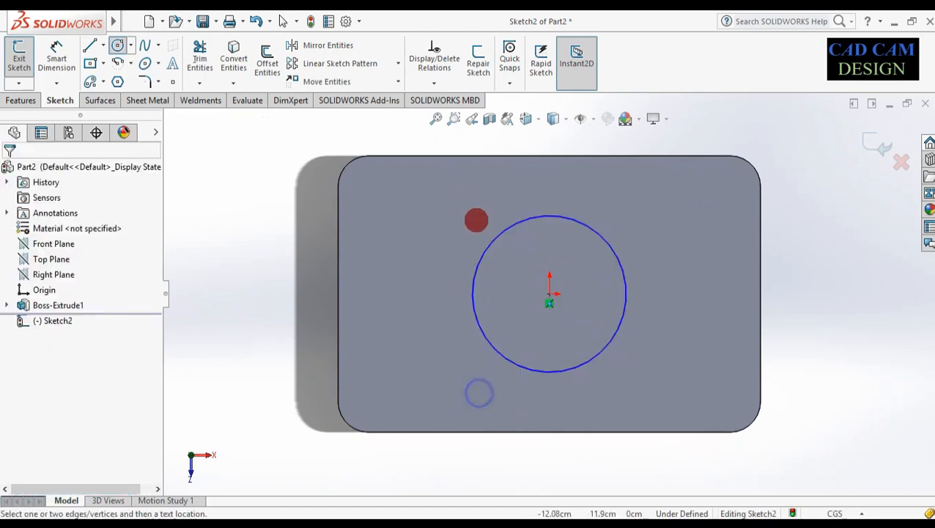
left_click(487, 248)
left_click(437, 292)
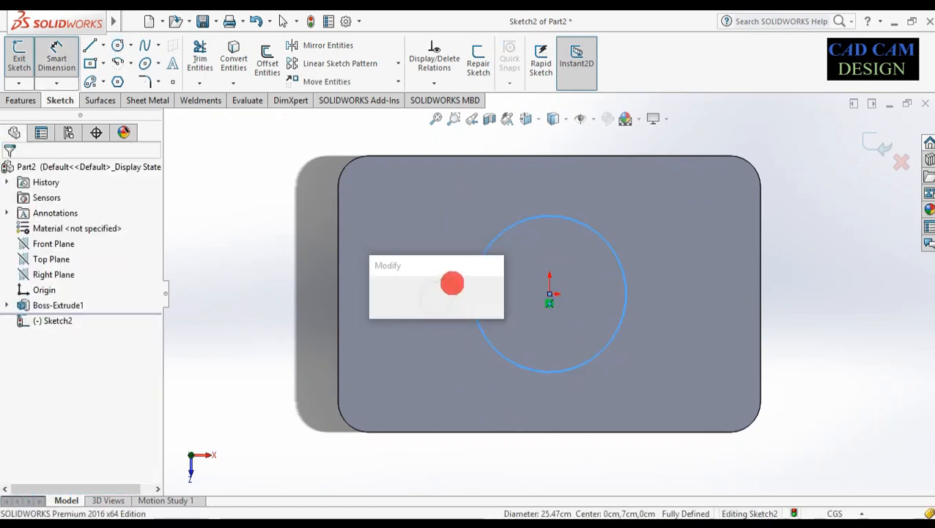
type("30")
key("Return")
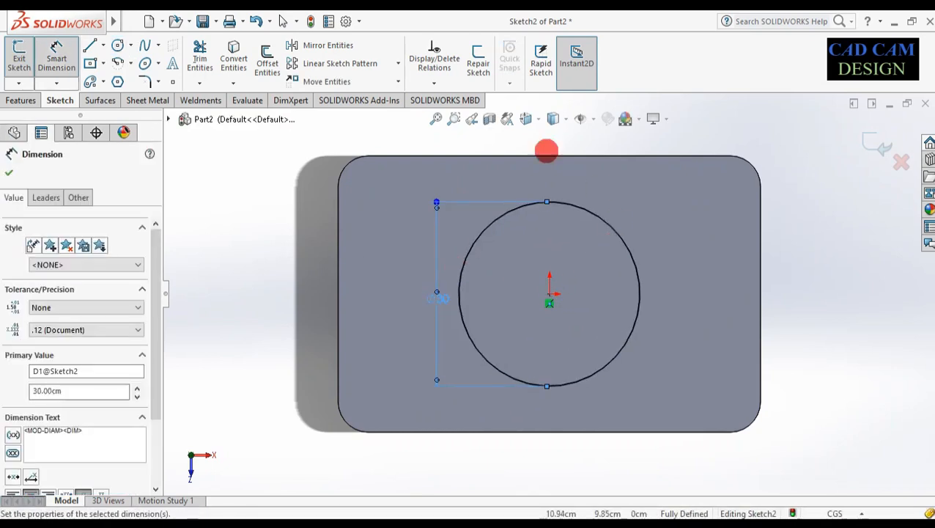
left_click(883, 139)
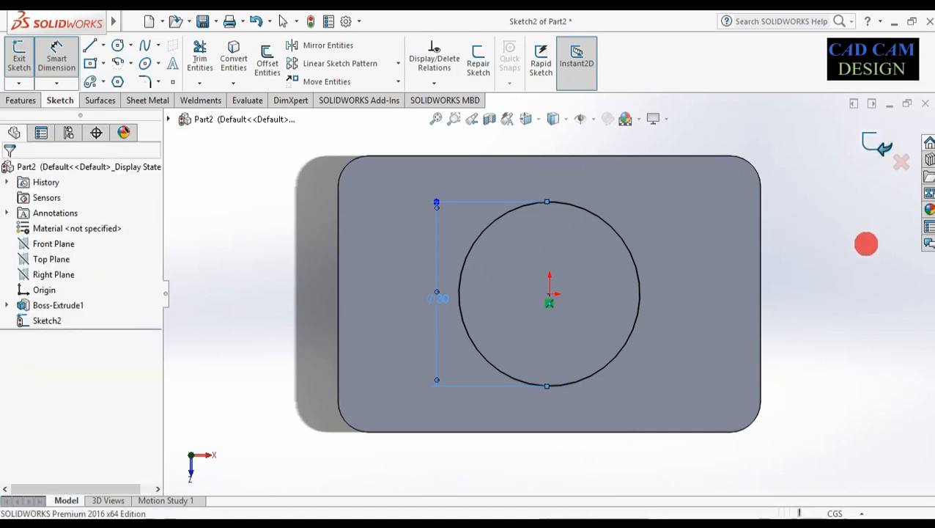
Extrude the circle 30 cm upward from the plate as a cylinder merged with the base
middle_click_drag(840, 291, 825, 269)
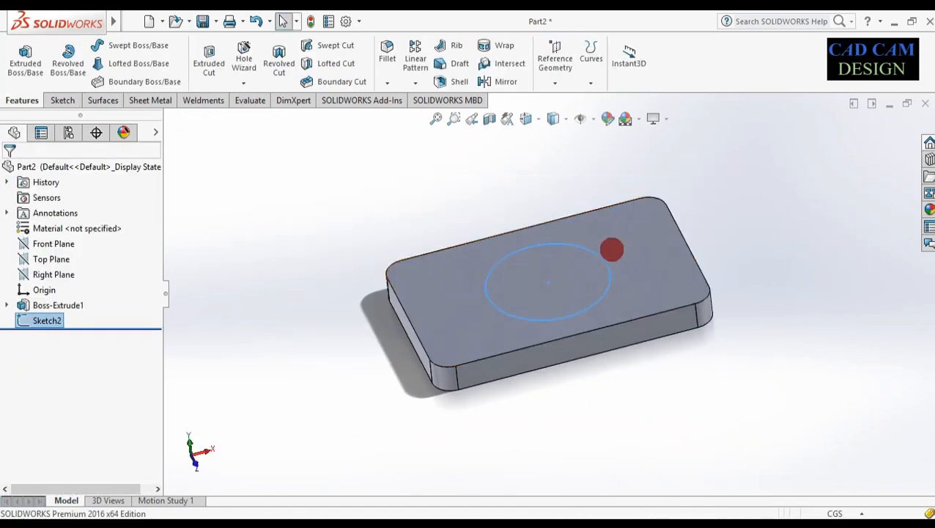
left_click(25, 58)
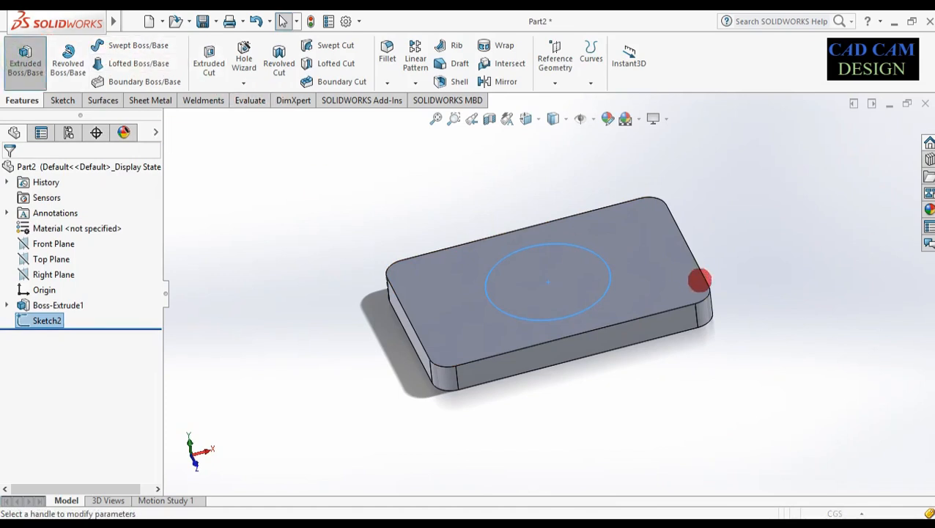
middle_click_drag(571, 303, 564, 299)
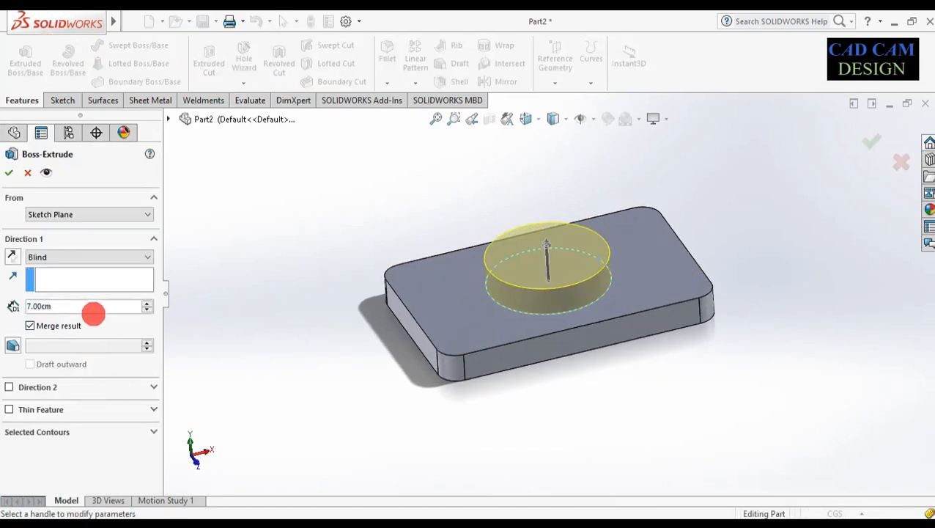
type("30")
key("Return")
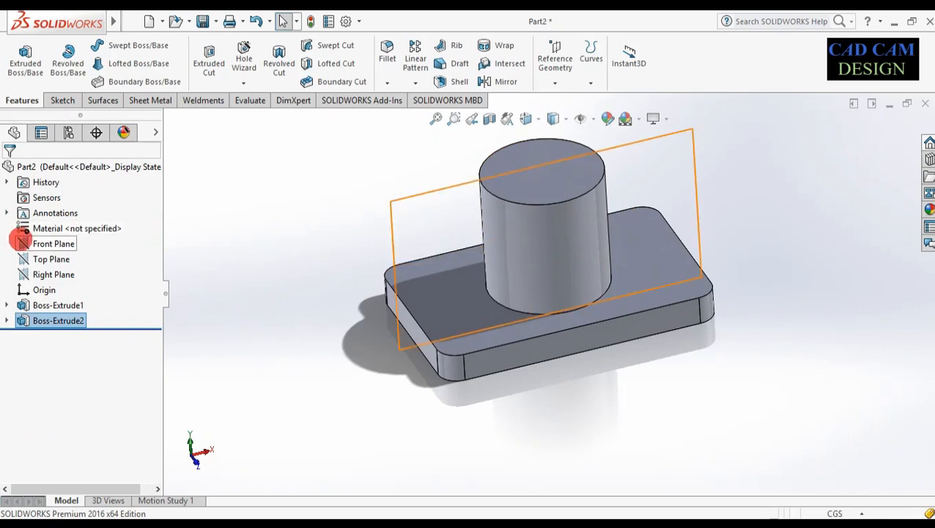
Sketch a horizontal line about 36 cm long on the Front Plane, along the base plate's top edge and spanning the cylinder
right_click(22, 244)
left_click(29, 228)
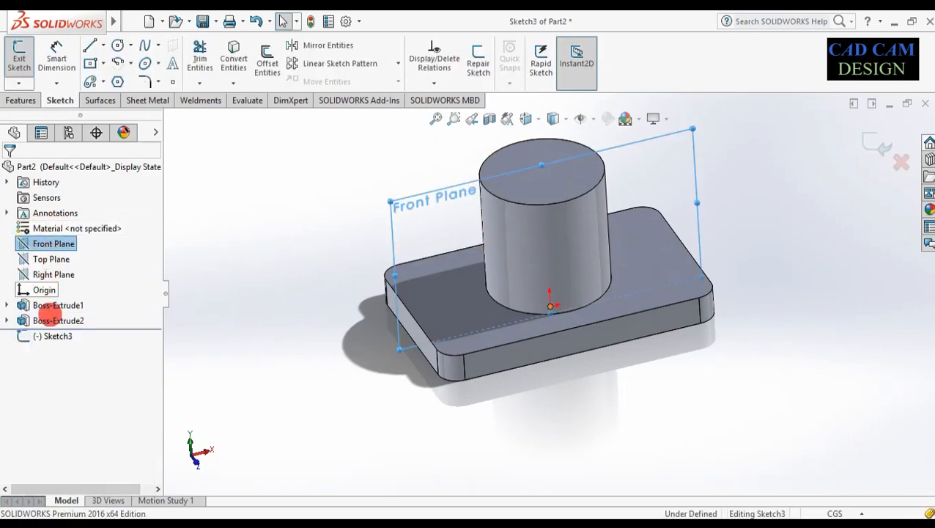
right_click(46, 338)
left_click(47, 306)
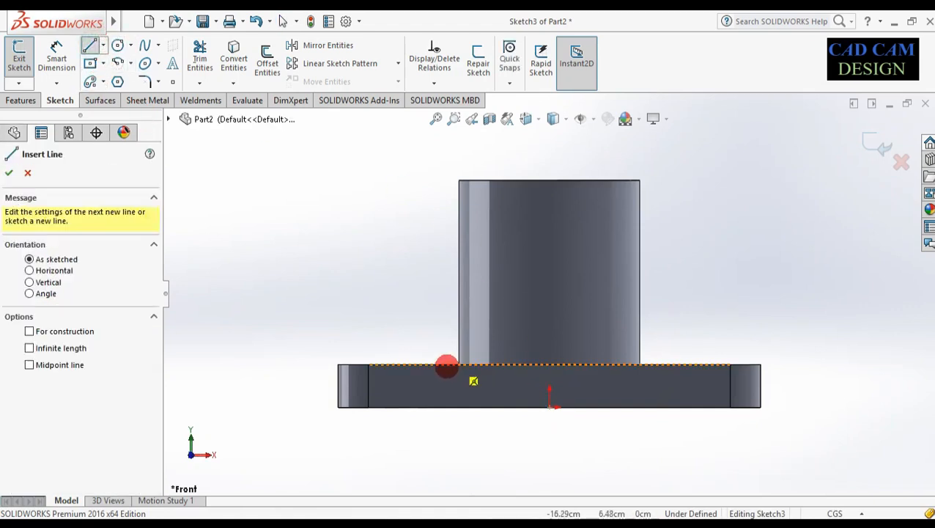
left_click(440, 365)
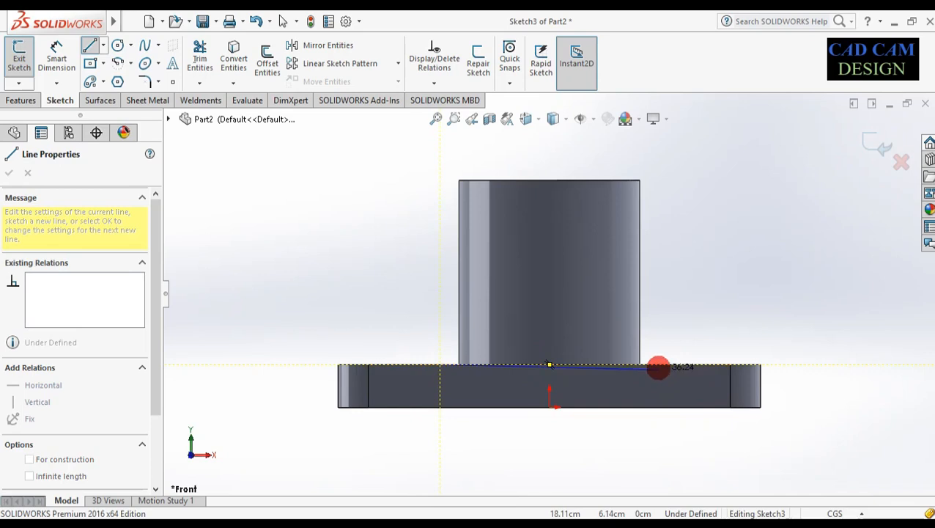
left_click(657, 364)
scroll(572, 367, "down", 4)
key("Escape")
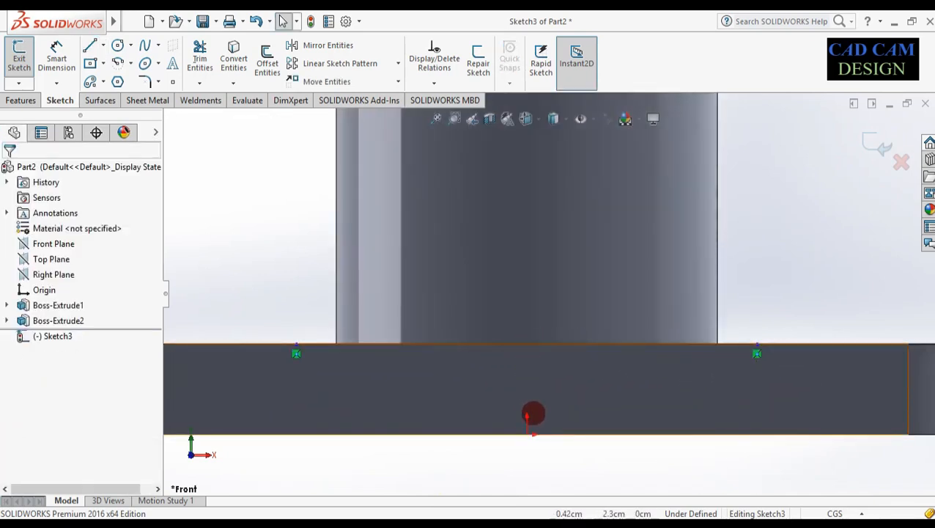
Add a vertical relation between the line's midpoint and the origin
left_click(527, 434)
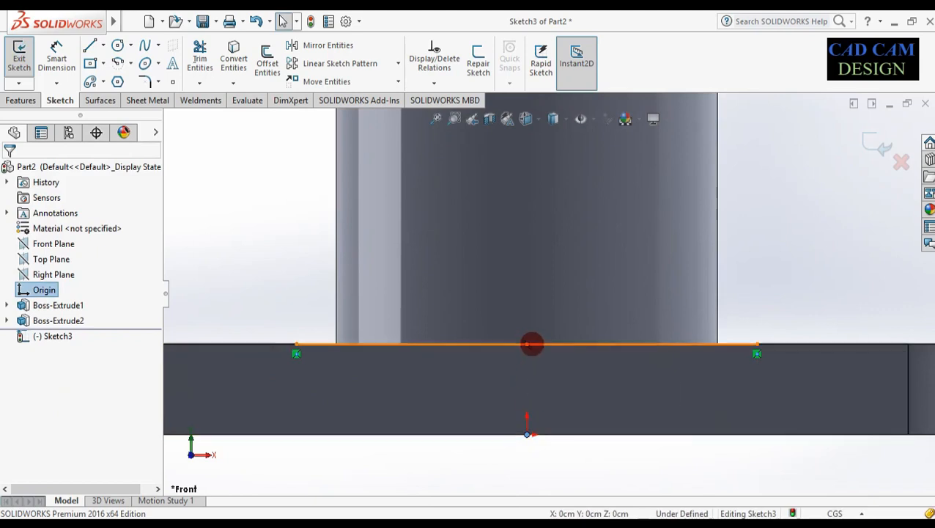
left_click(526, 344, "ctrl")
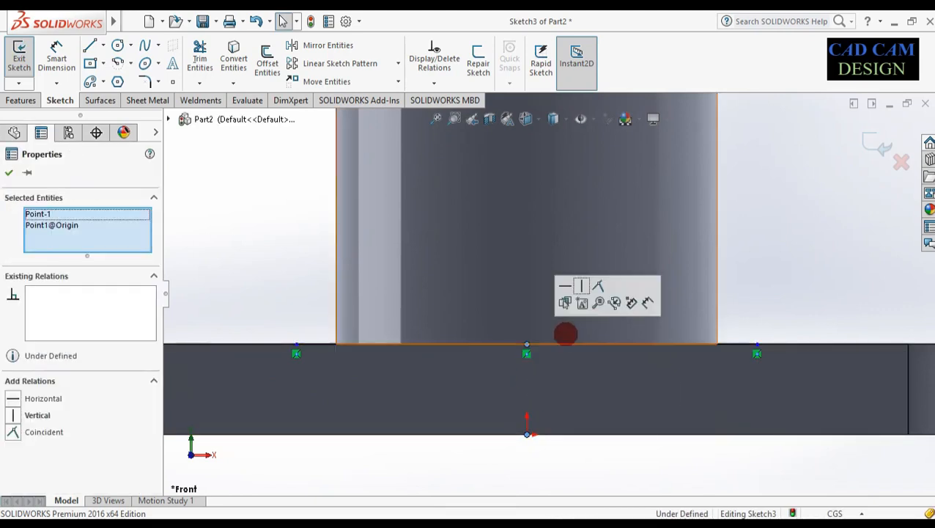
left_click(581, 285)
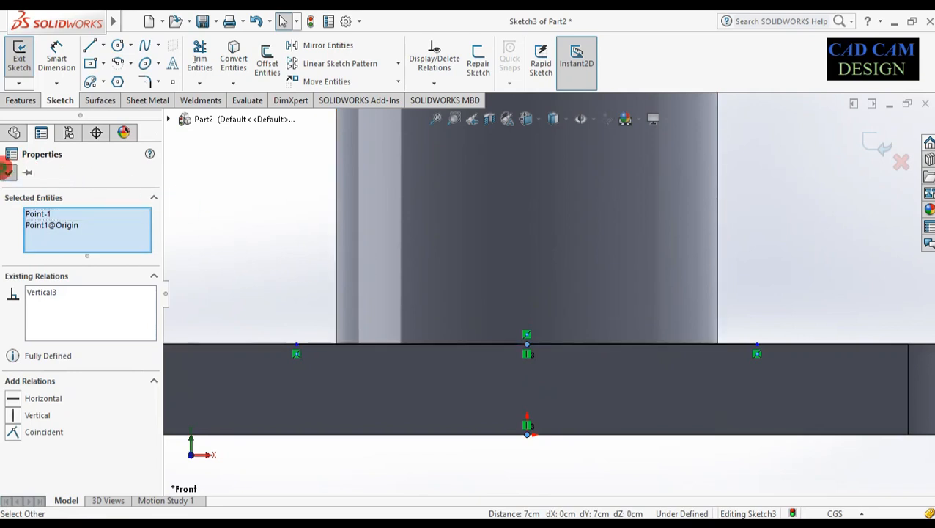
left_click(7, 171)
Dimension the line's length and set it to 35 cm
right_click_drag(382, 475, 386, 299)
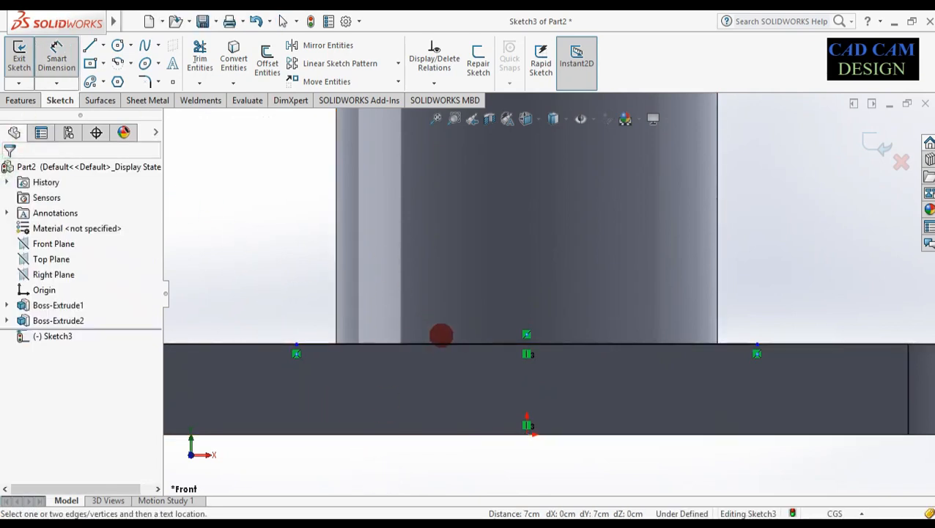
left_click(424, 344)
left_click(470, 447)
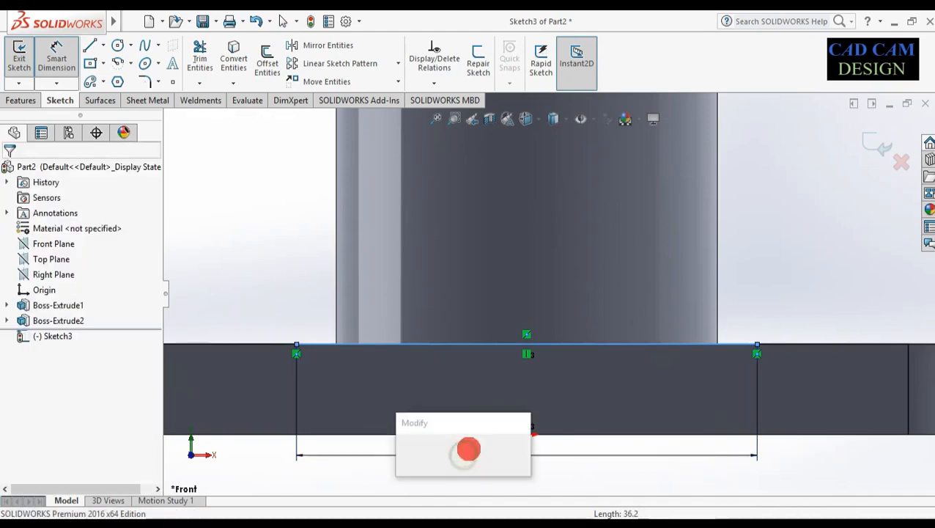
type("35")
key("Return")
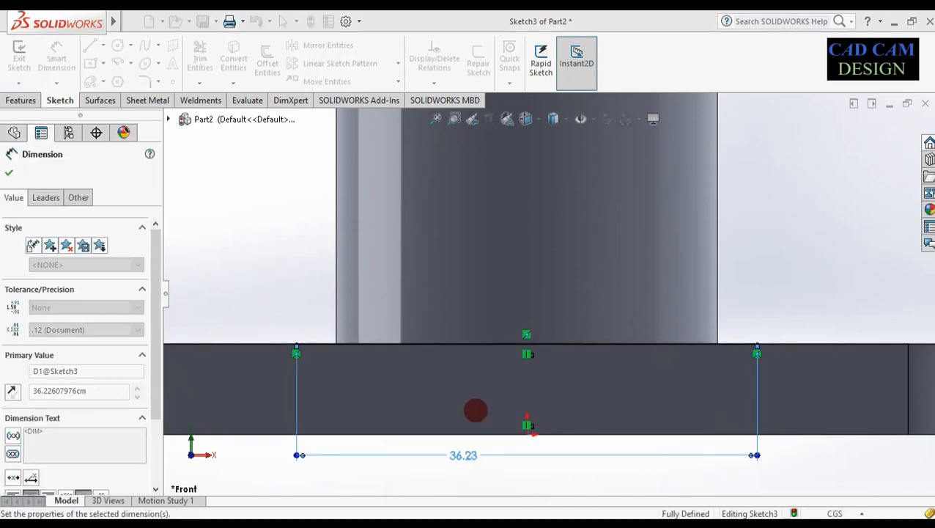
Draw a centre-point arc over the line, joining its endpoints and centred about 12.2 cm below the origin, and finish the sketch
scroll(645, 353, "up", 2)
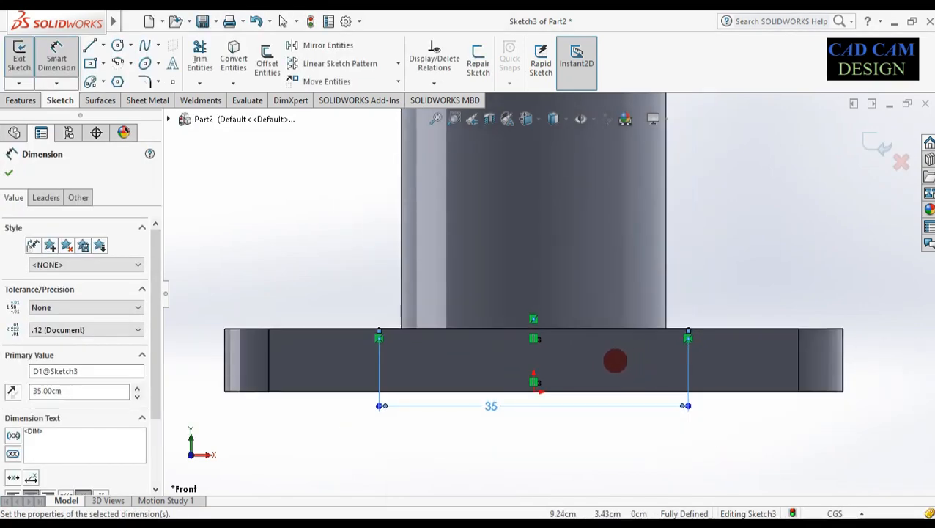
middle_click_drag(615, 360, 613, 316)
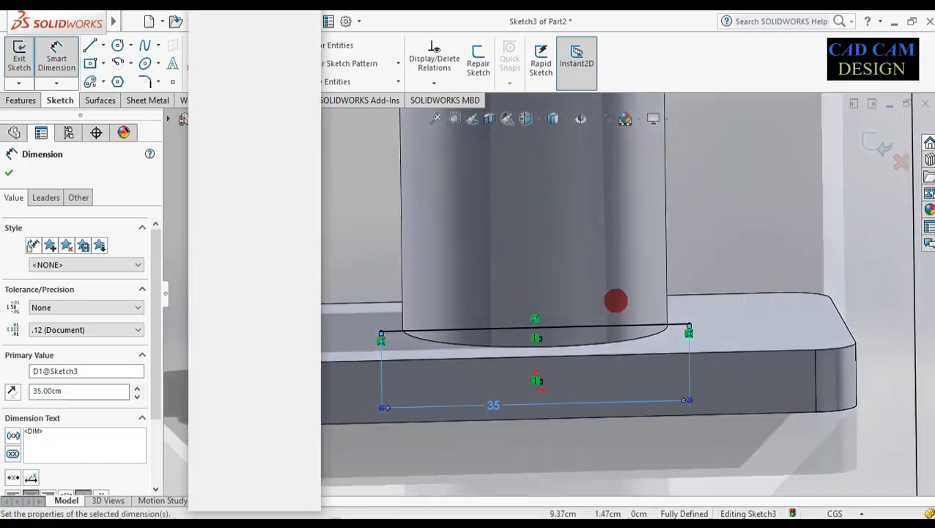
left_click(610, 257)
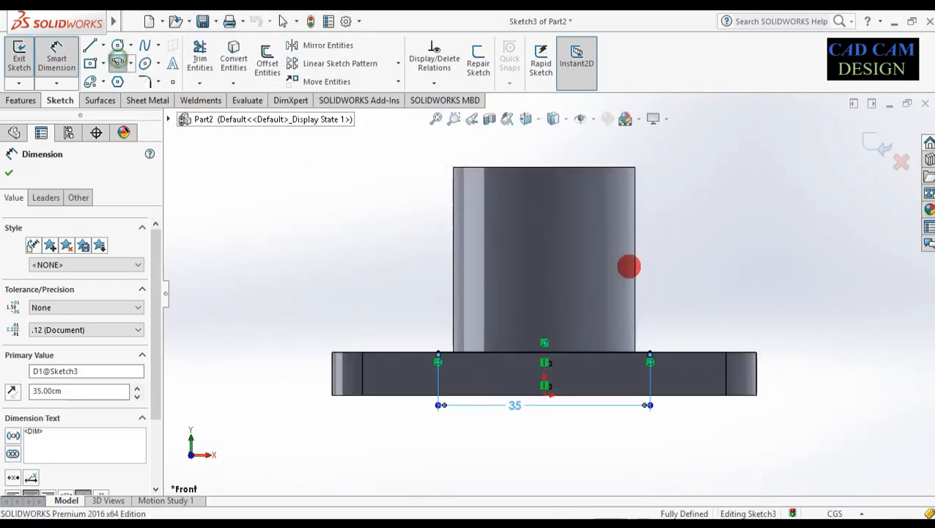
left_click(117, 62)
left_click_drag(546, 470, 437, 347)
left_click_drag(486, 321, 650, 351)
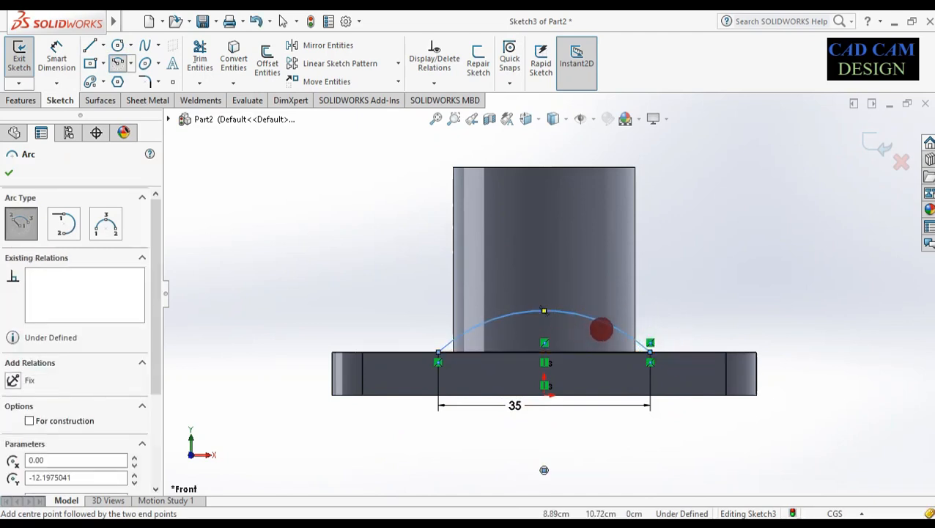
left_click(880, 141)
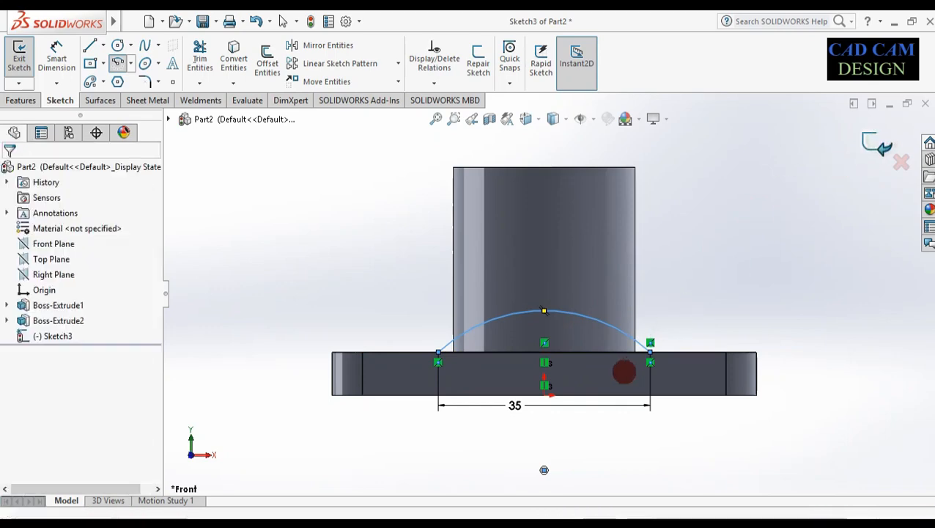
Extrude the arc-and-line region 45 cm about the mid plane as a boss merged with the part
middle_click_drag(467, 380, 497, 313)
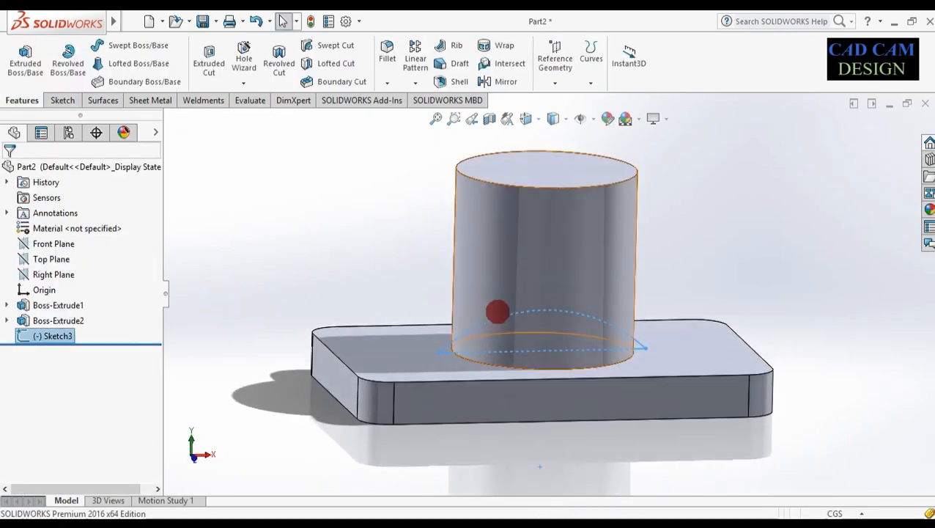
left_click(26, 66)
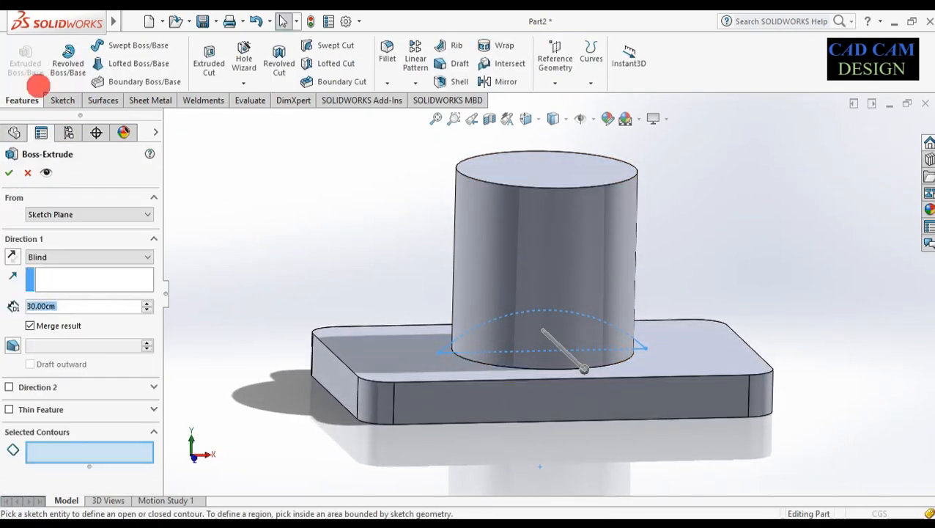
left_click(73, 253)
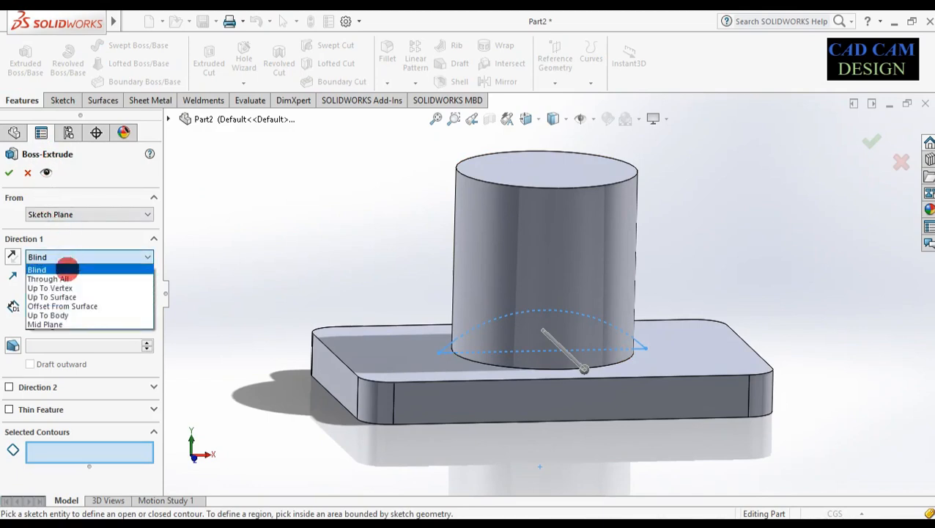
left_click(51, 320)
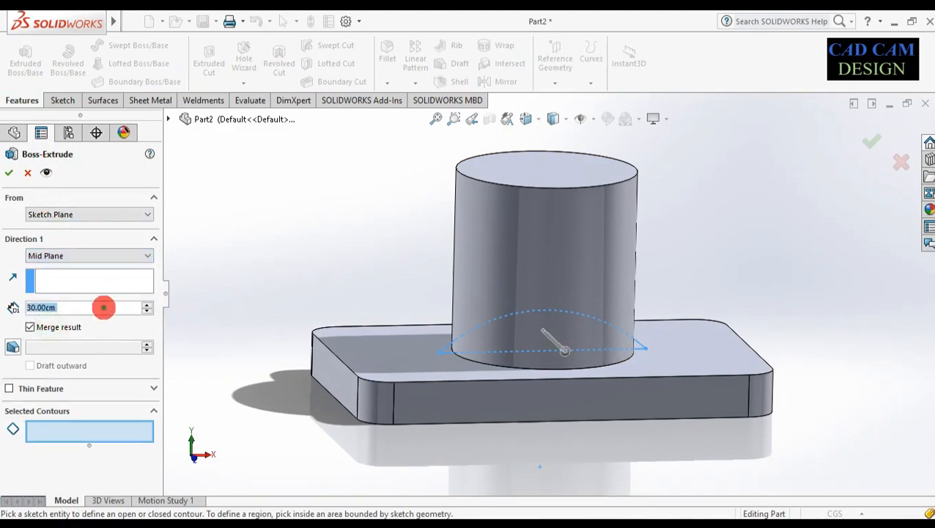
type("45")
key("Return")
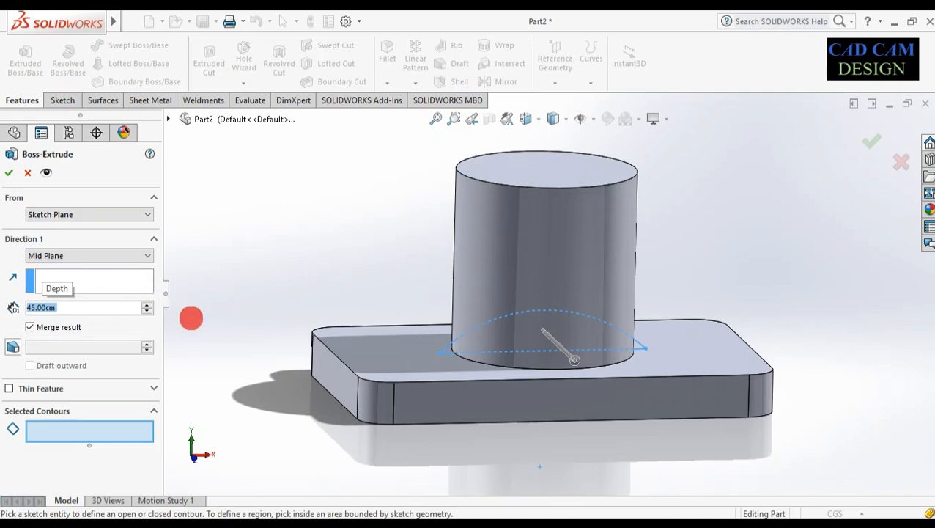
left_click(67, 432)
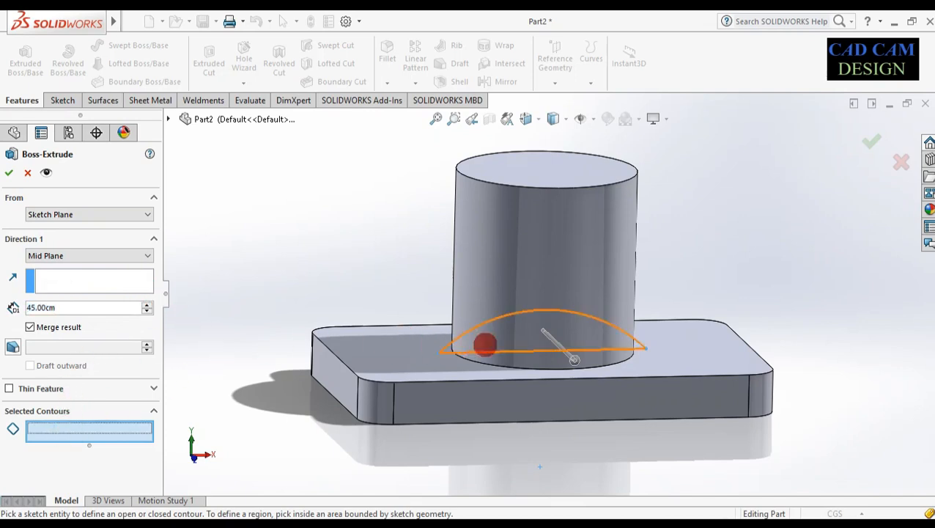
left_click(459, 344)
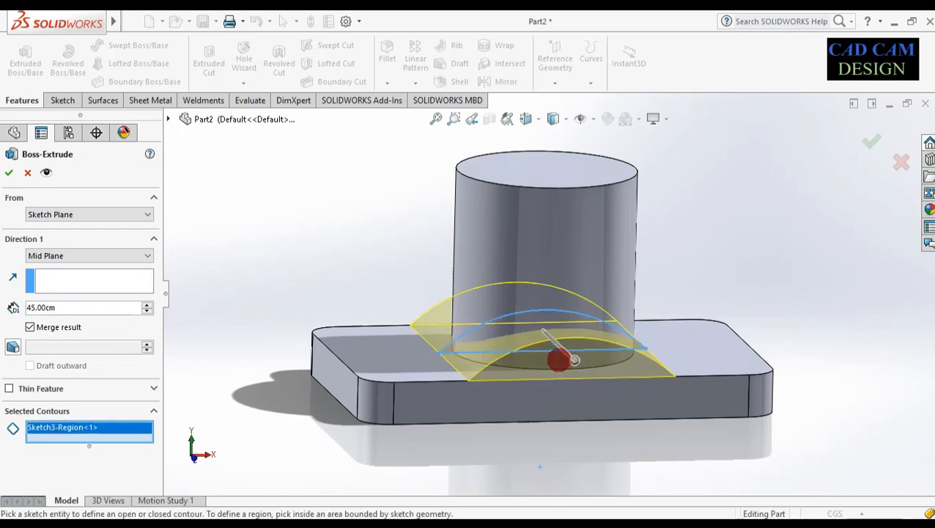
middle_click_drag(559, 359, 613, 407)
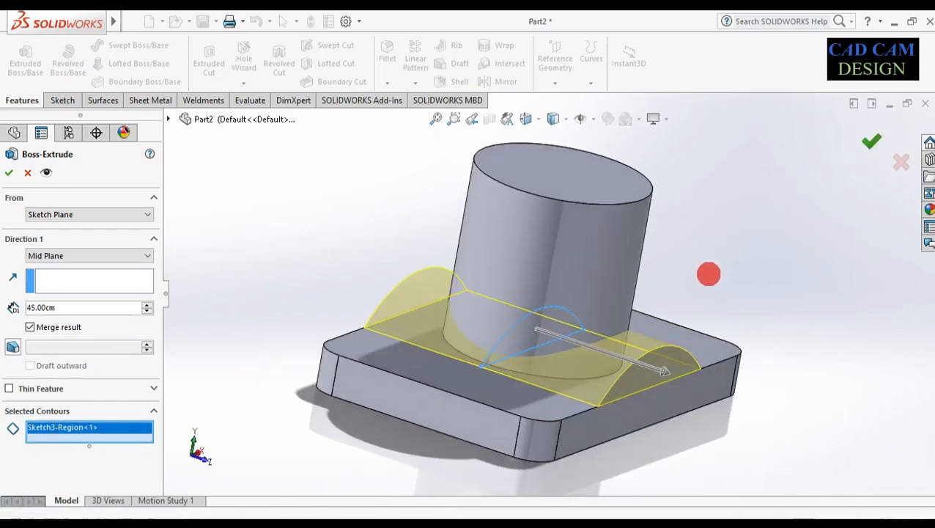
key("Return")
Sketch a circle about 11.7 cm in diameter on the cylinder's top face, centred on the origin
middle_click_drag(609, 338, 463, 297)
left_click(541, 183)
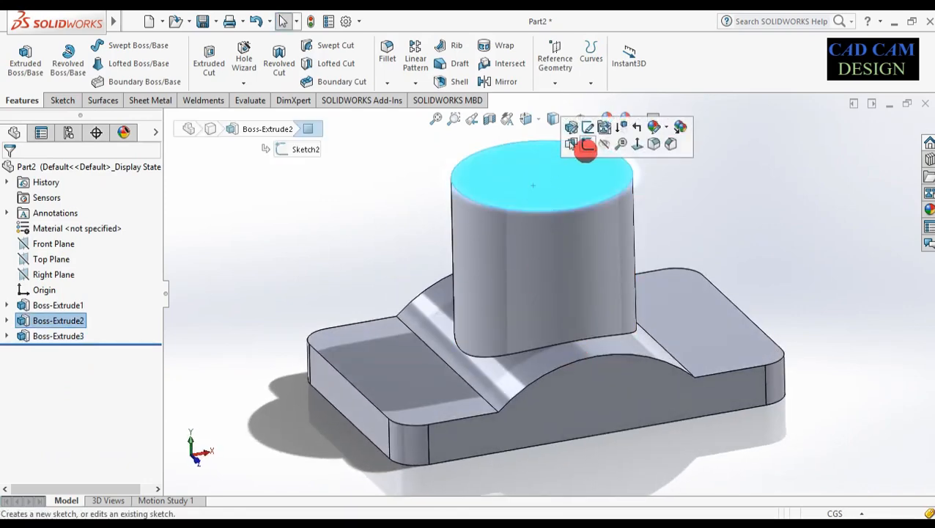
left_click(586, 145)
right_click(35, 353)
left_click(69, 307)
left_click(118, 45)
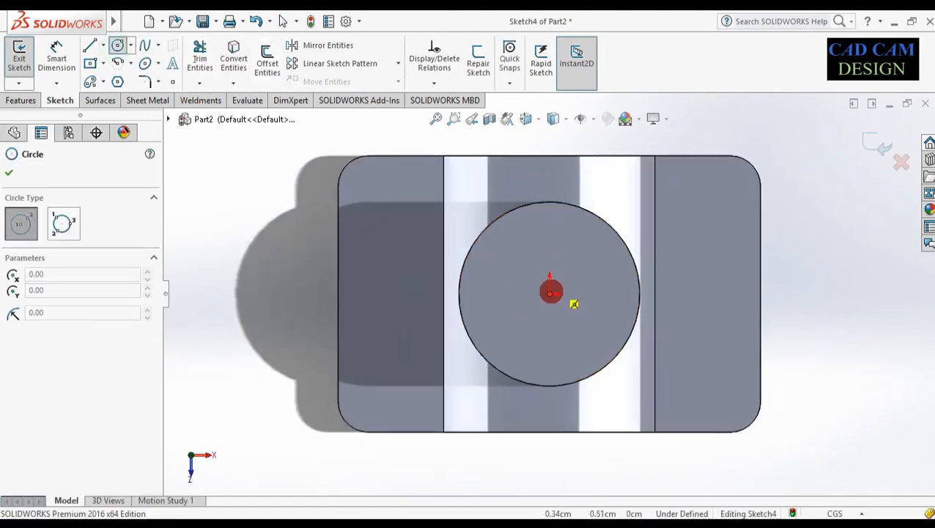
left_click(549, 294)
left_click(547, 330)
Set the circle's diameter to 8 cm and finish the sketch
right_click_drag(574, 375, 585, 276)
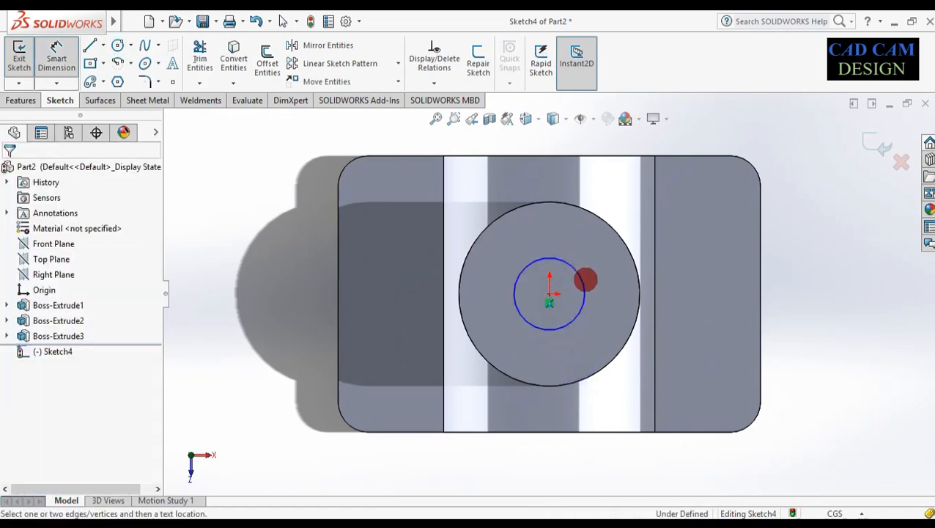
left_click(585, 285)
left_click(620, 276)
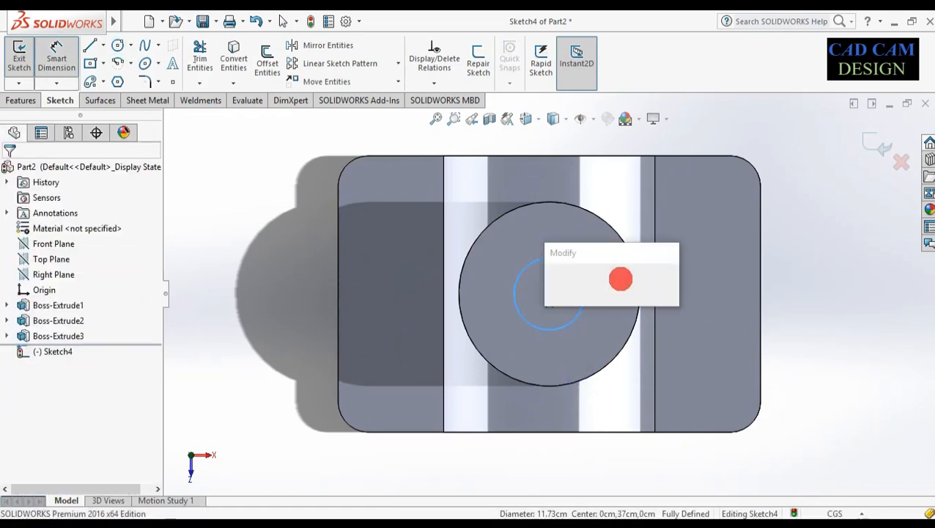
type("8")
key("Return")
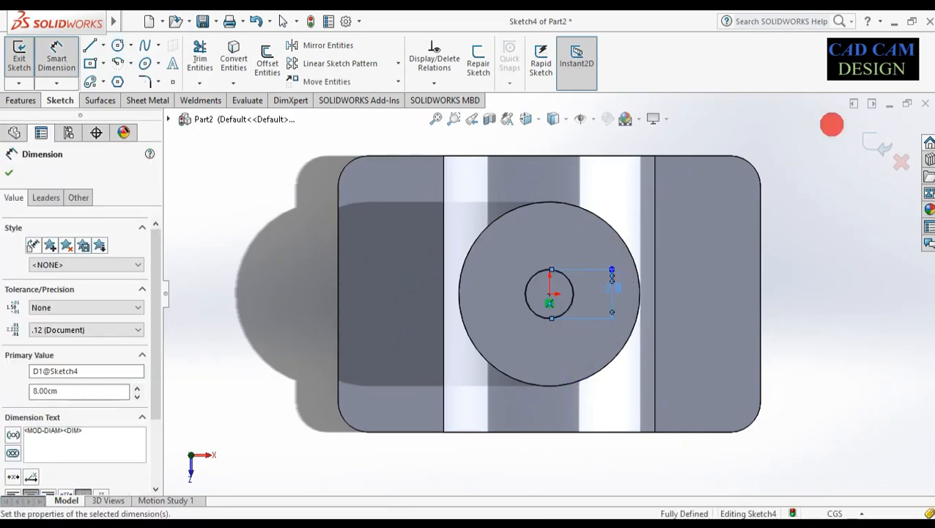
left_click(870, 146)
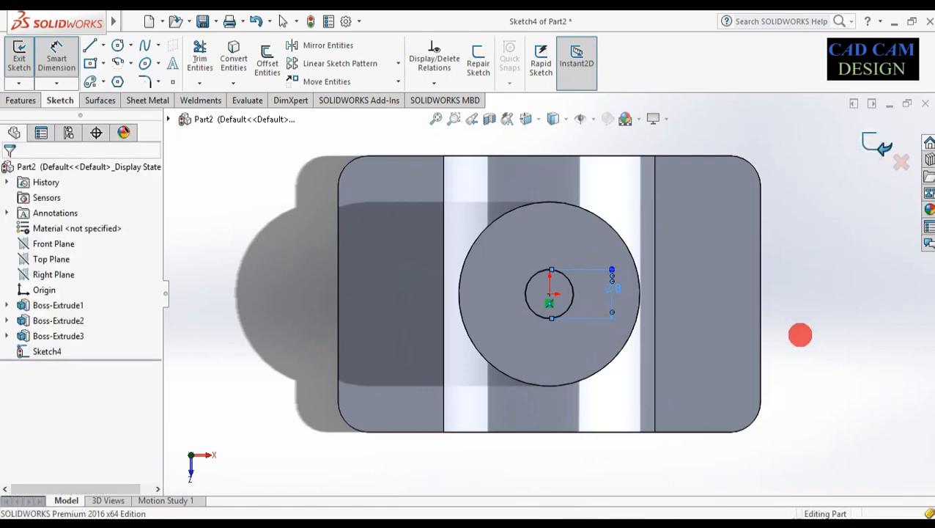
Cut the circle through all, making a central hole through the cylinder and base plate
mouse_move(801, 330)
middle_mouse_down()
mouse_move(810, 250)
mouse_move(771, 175)
mouse_move(817, 175)
mouse_move(808, 274)
mouse_move(806, 265)
middle_mouse_up()
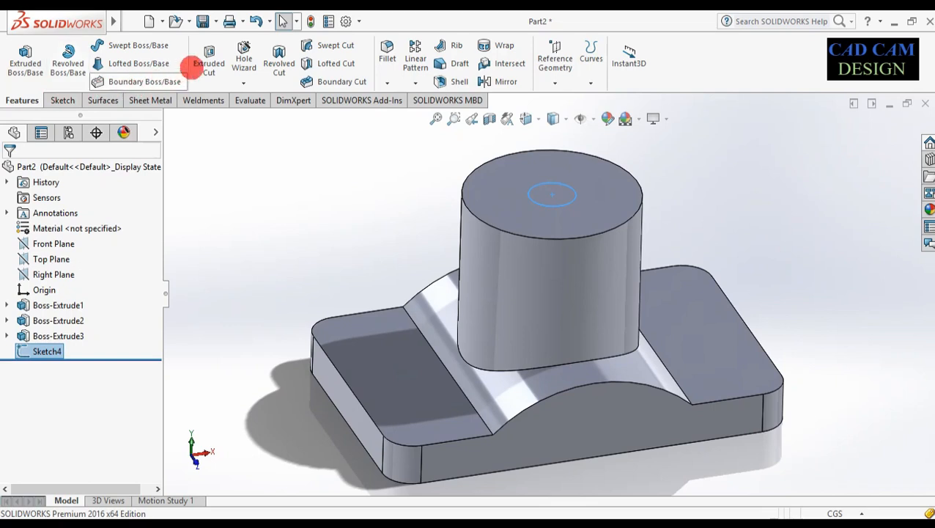
left_click(209, 63)
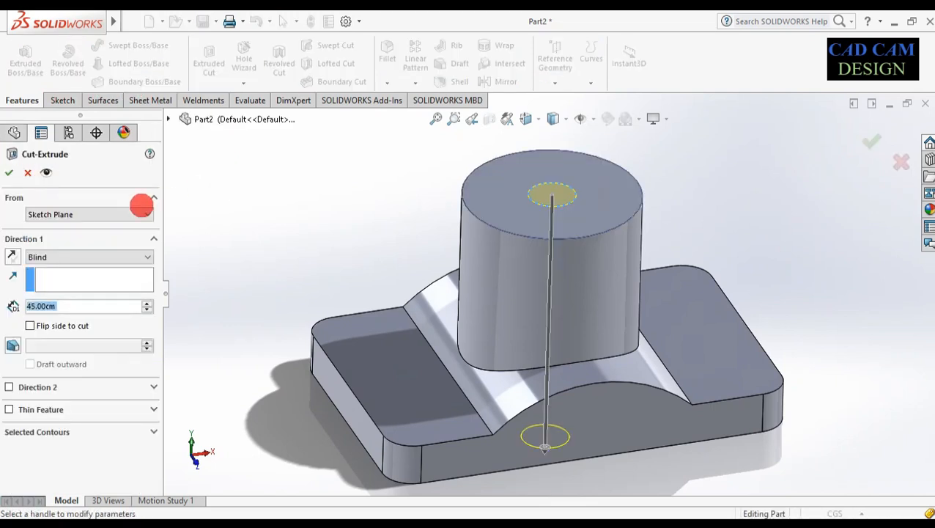
left_click(117, 256)
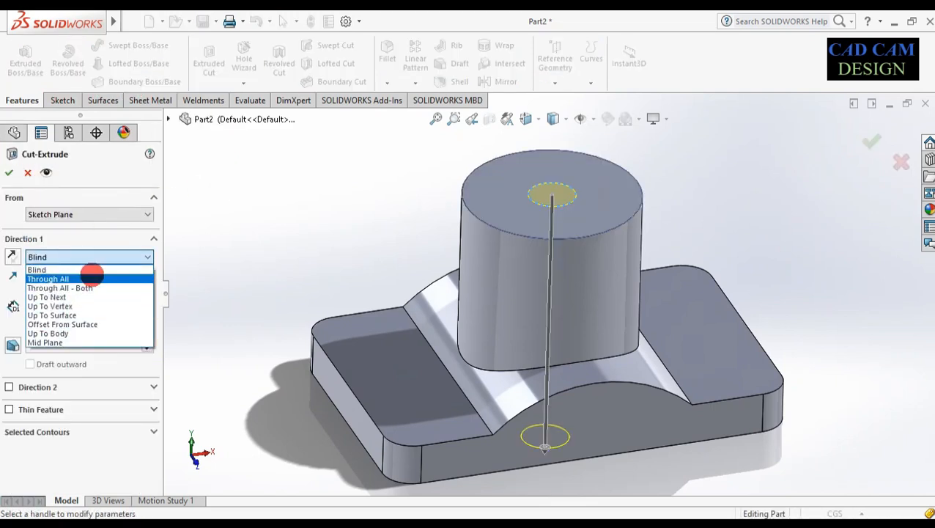
left_click(92, 279)
middle_click_drag(543, 317, 542, 244)
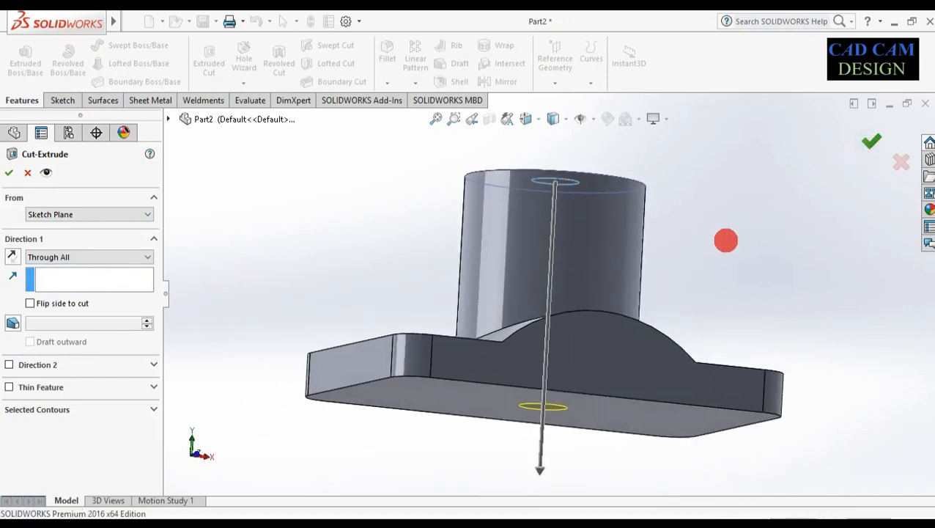
key("Return")
Sketch a centre rectangle about 22.4 by 20 cm on the cylinder's top face, centred on the origin with a corner on the circular edge
middle_click_drag(726, 245, 710, 288)
middle_click_drag(610, 266, 590, 306)
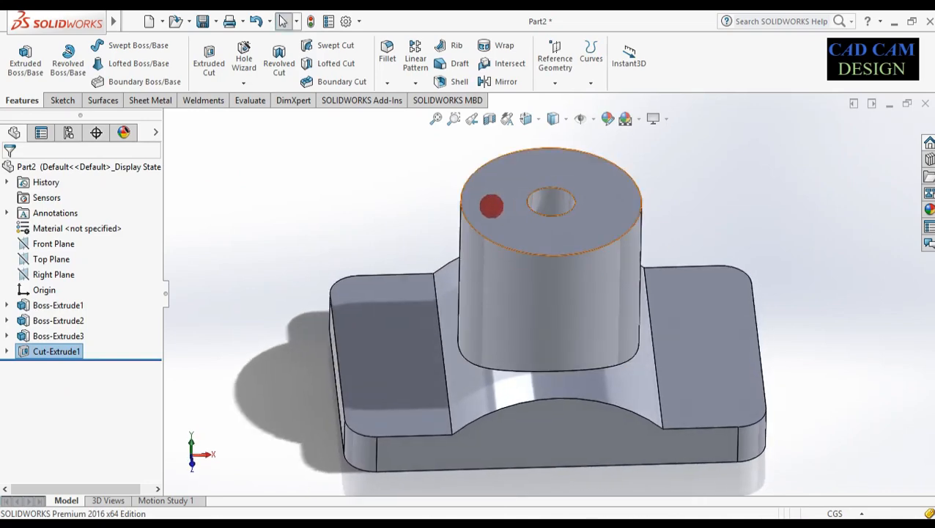
left_click(491, 206)
left_click(533, 172)
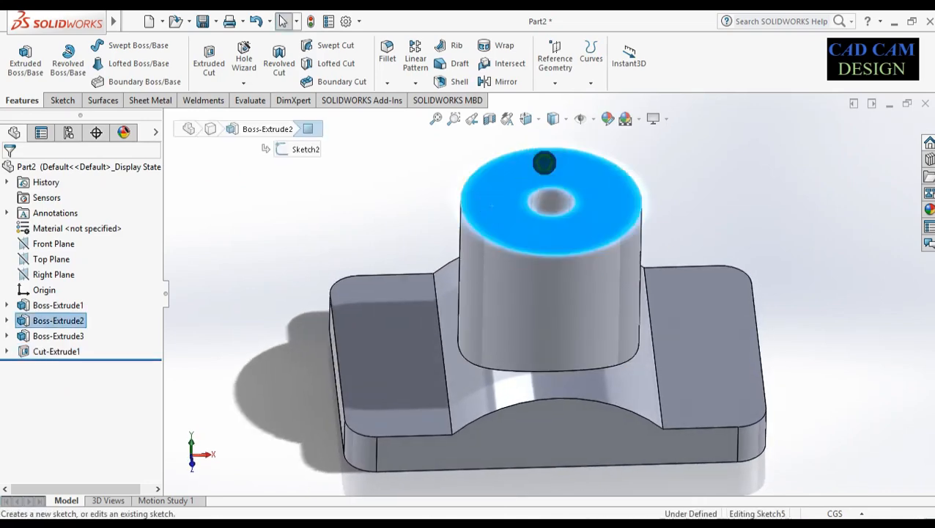
right_click(71, 363)
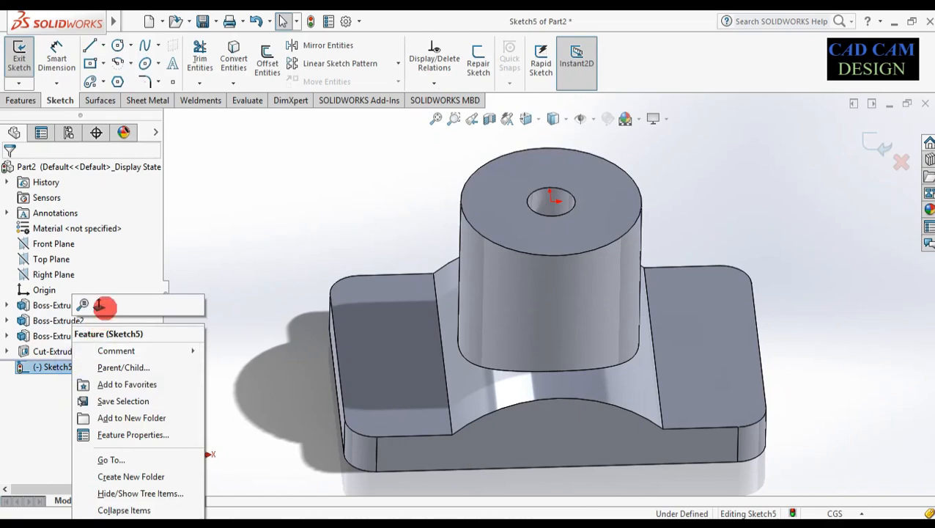
left_click(104, 308)
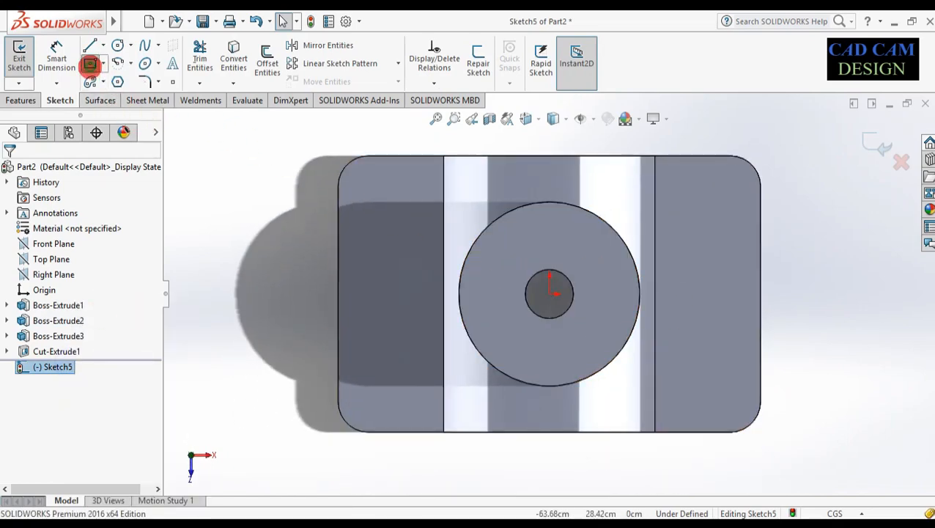
left_click(90, 63)
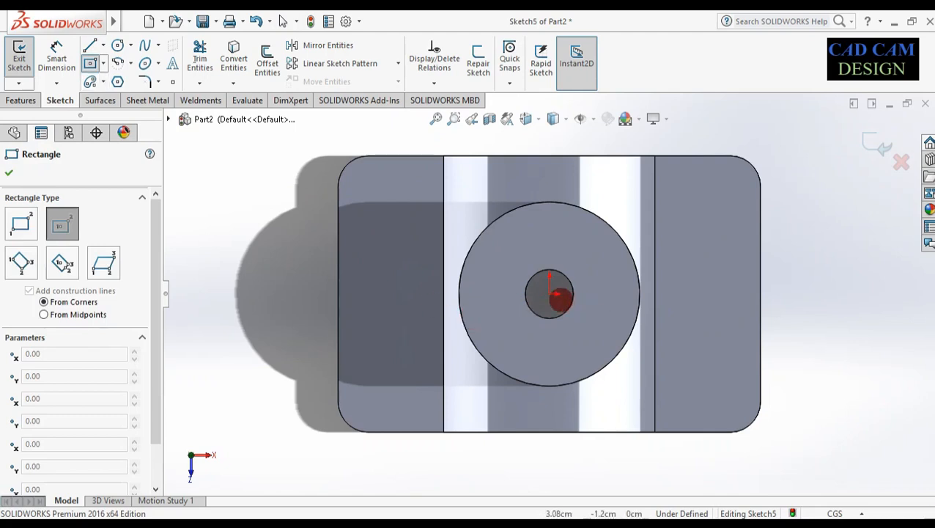
left_click(549, 293)
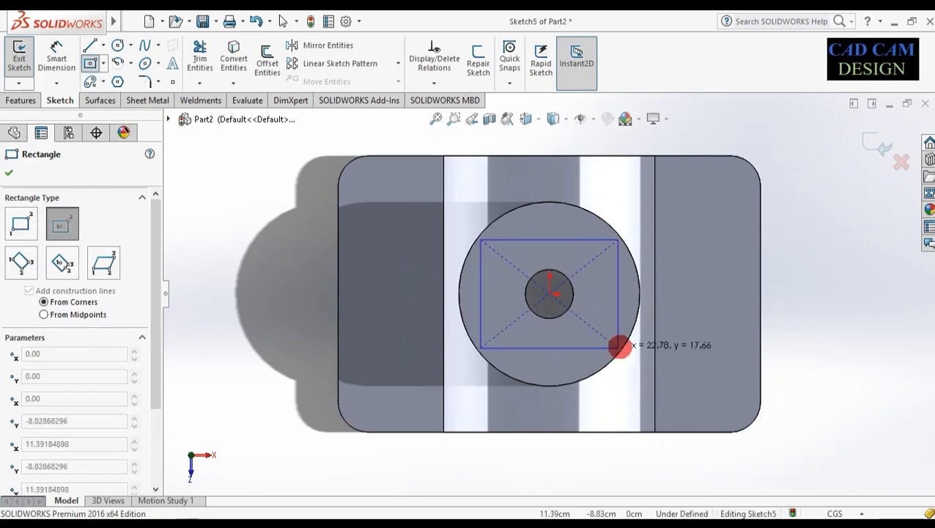
left_click(617, 355)
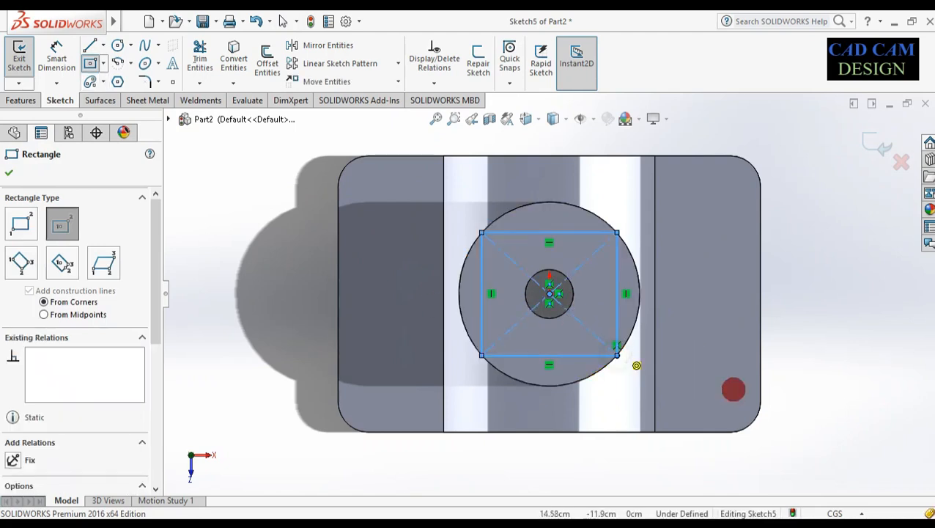
Set the rectangle's height to 20 cm and add a driven dimension for its width
right_click_drag(801, 382, 799, 147)
left_click(620, 312)
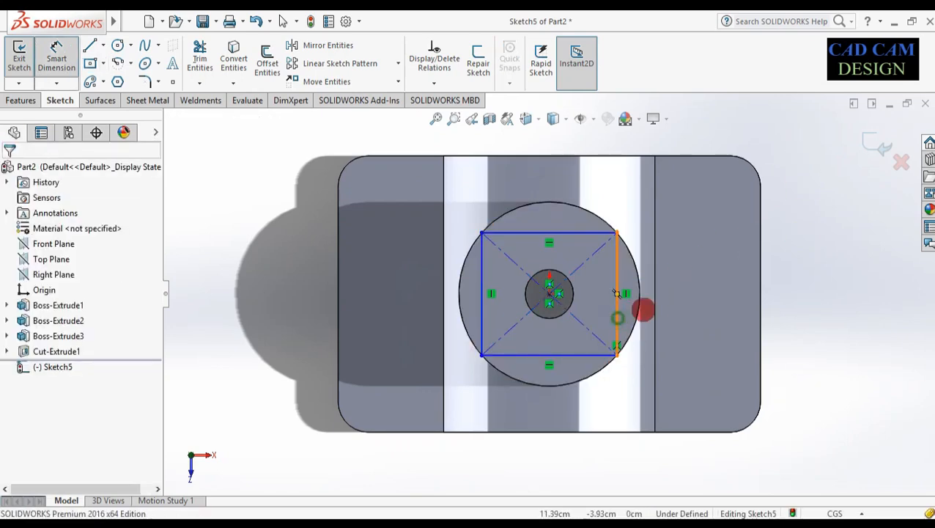
left_click(672, 295)
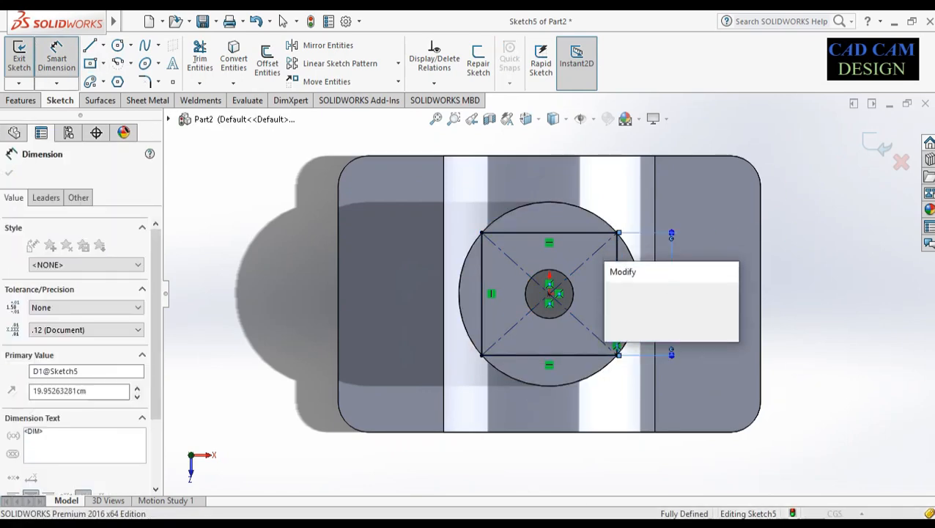
type("20")
key("Return")
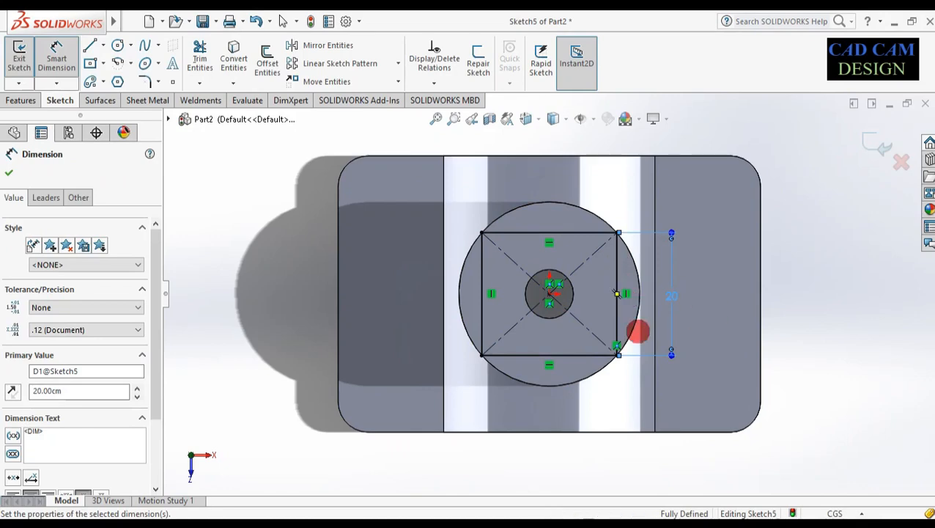
left_click(595, 355)
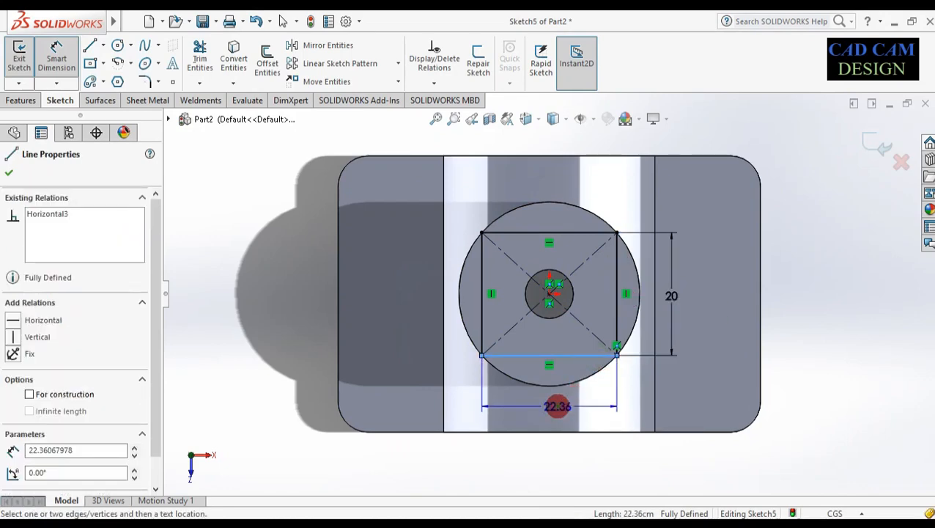
left_click(559, 405)
left_click(549, 265)
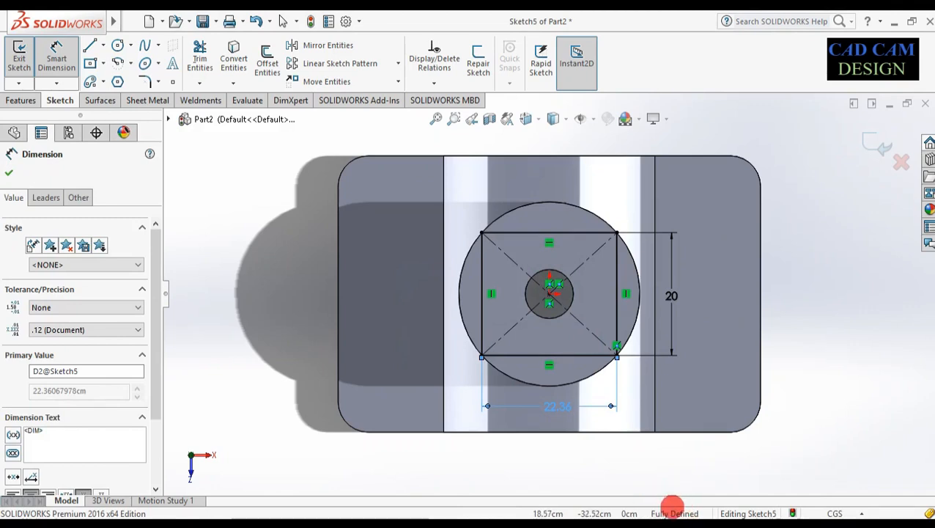
Offset the cylinder's outer top edge by 0 cm to bring its circle into the sketch
middle_click_drag(641, 437, 639, 392)
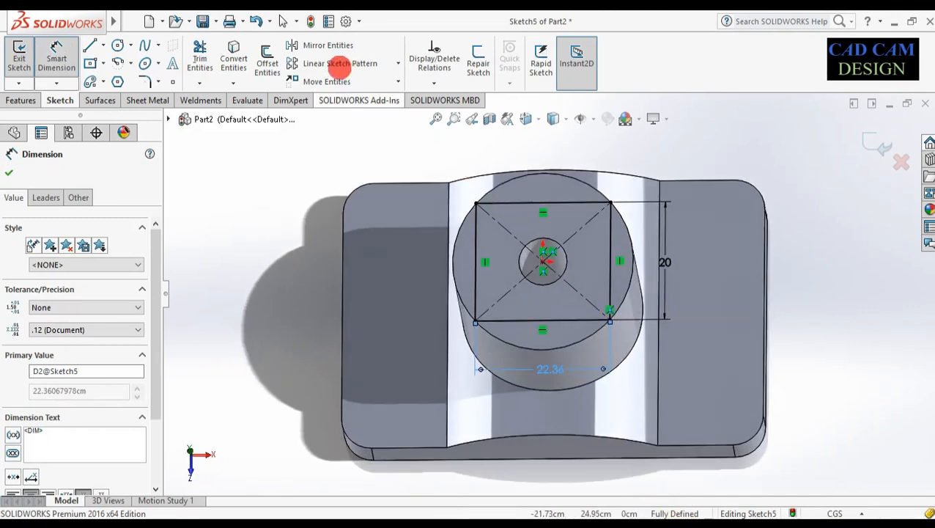
left_click(273, 63)
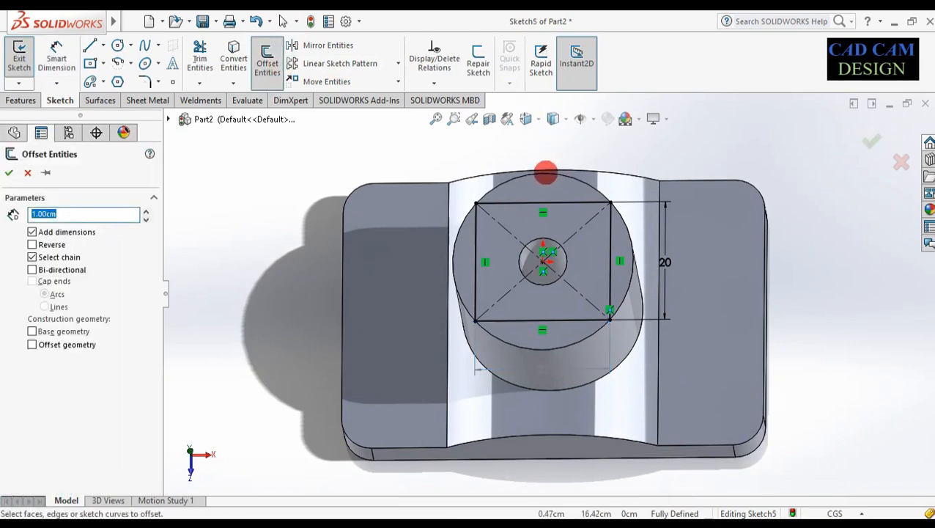
left_click(551, 175)
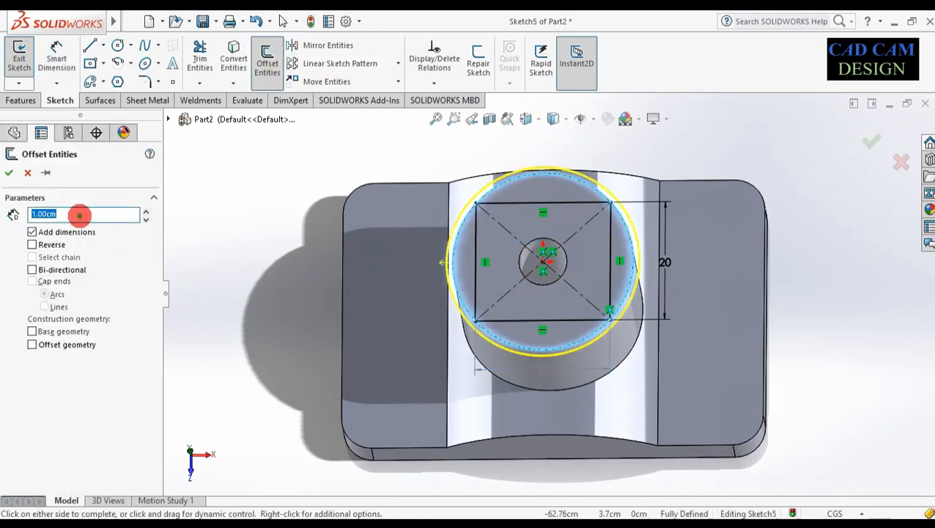
type("0")
key("Return")
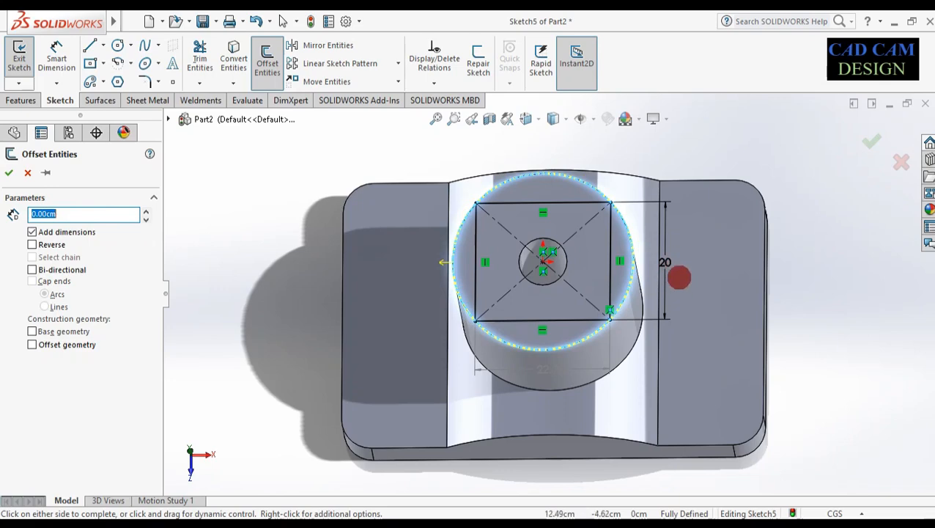
left_click(9, 171)
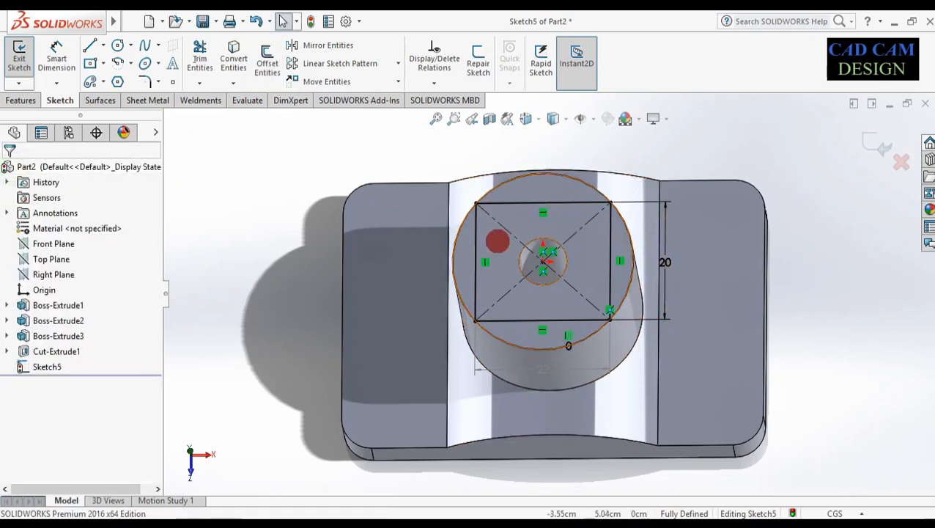
Power-trim the horizontal rectangle lines and the arcs beyond them, leaving a closed circular segment on each side of the cylinder
left_click(195, 57)
mouse_move(487, 165)
left_mouse_down()
mouse_move(527, 234)
mouse_move(515, 319)
left_mouse_up()
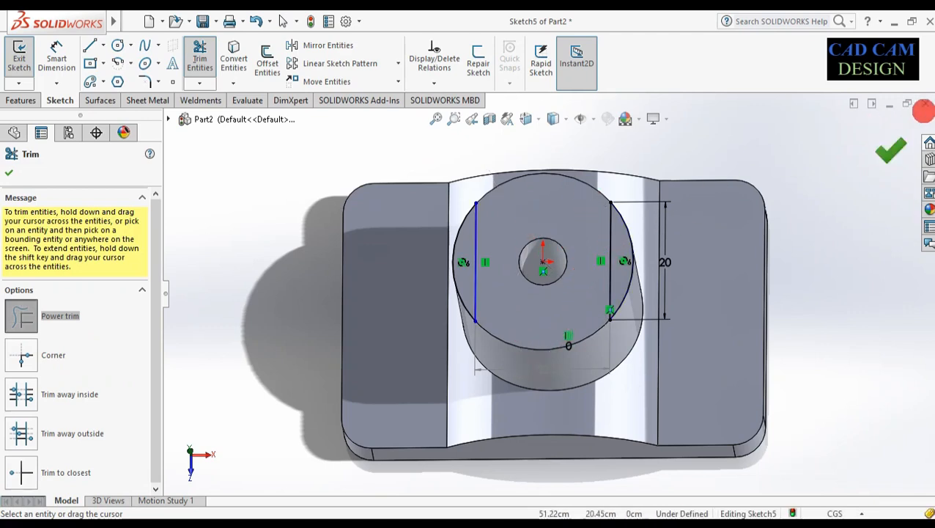
left_click(893, 148)
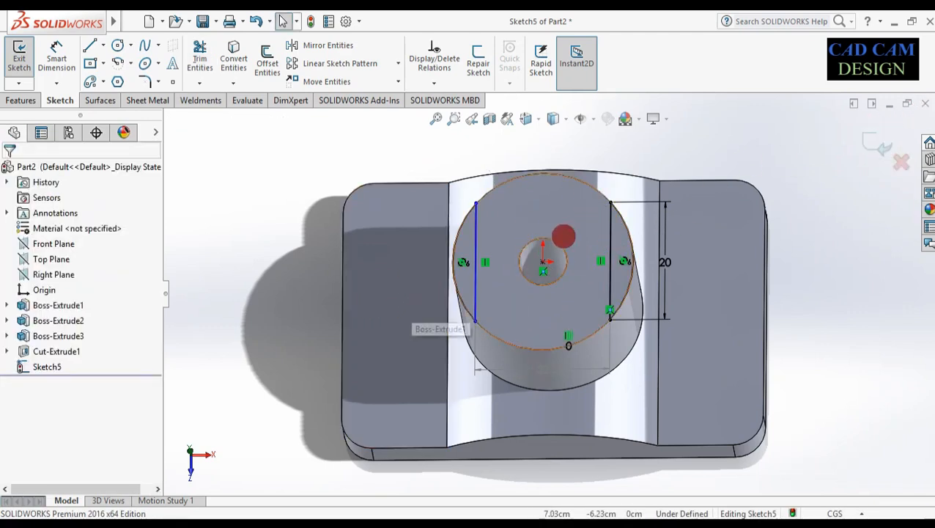
Cut the two side segments blind to a depth of 15 cm, forming flats on the cylinder
left_click(20, 100)
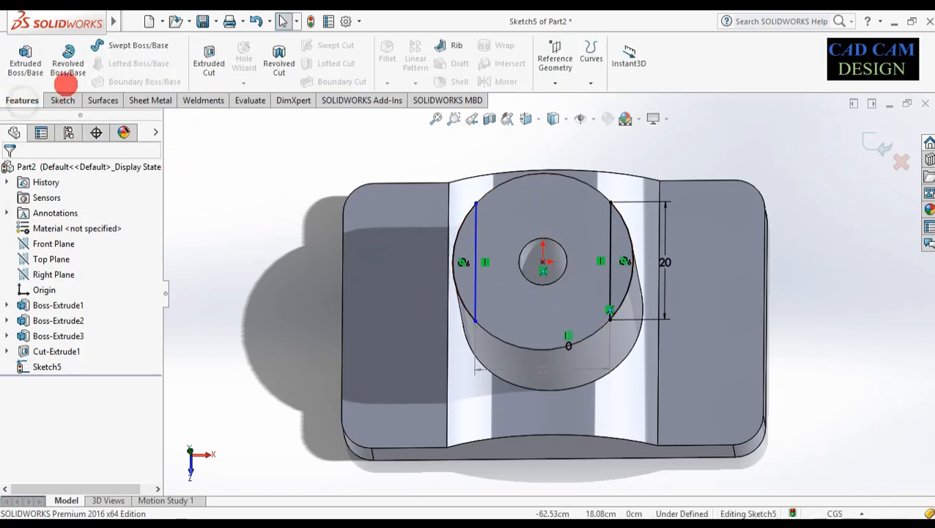
left_click(200, 56)
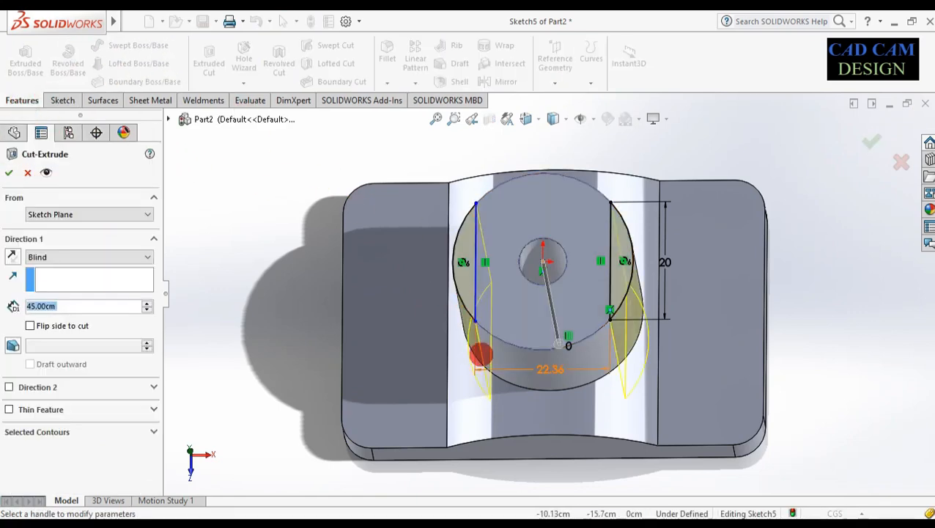
middle_click_drag(548, 269, 506, 267)
type("20")
key("Return")
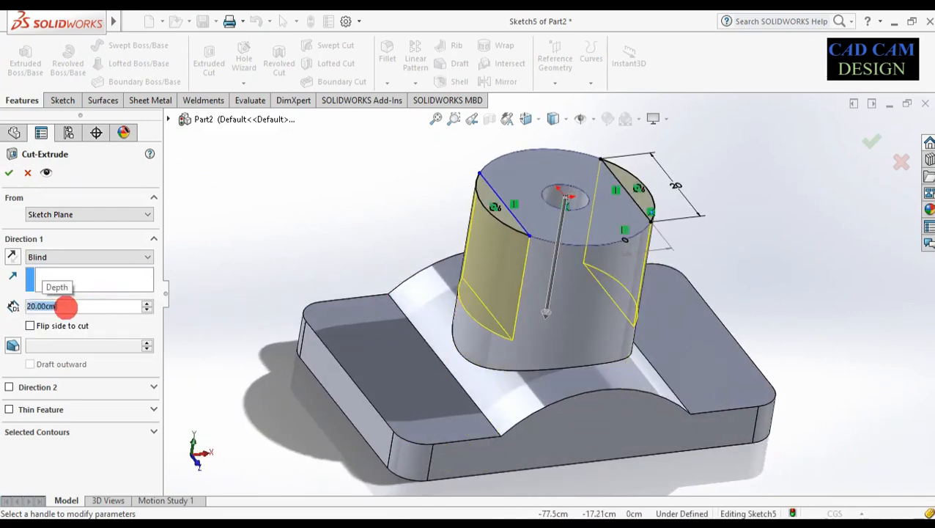
type("15")
key("Return")
middle_click_drag(445, 323, 543, 306)
left_click(872, 143)
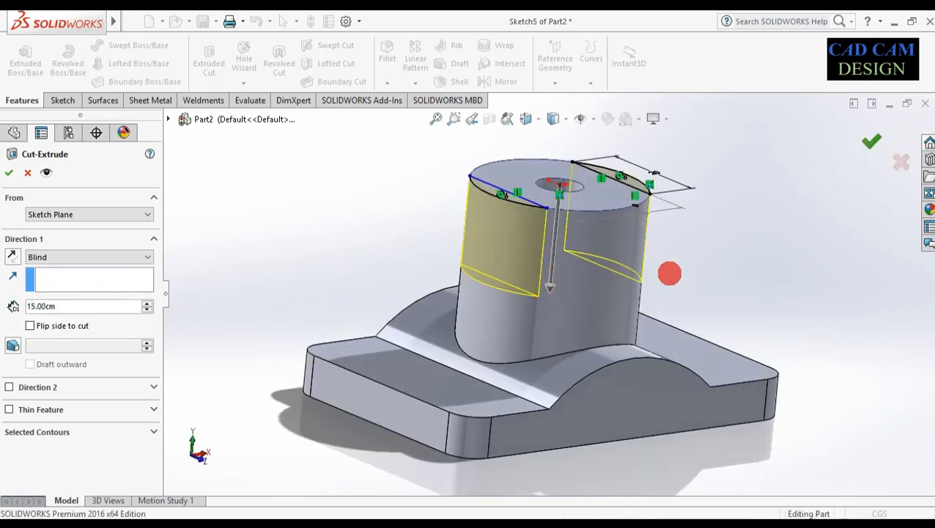
Sketch a narrow centre rectangle about 5 cm wide on the cylinder's top face, centred on the origin and extending past the base plate's long edges
middle_click_drag(546, 275, 542, 213)
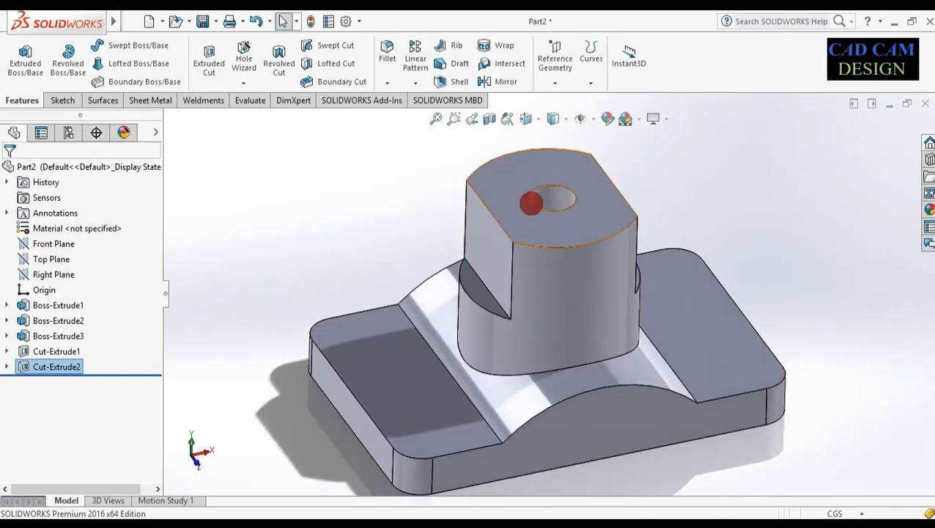
left_click(515, 173)
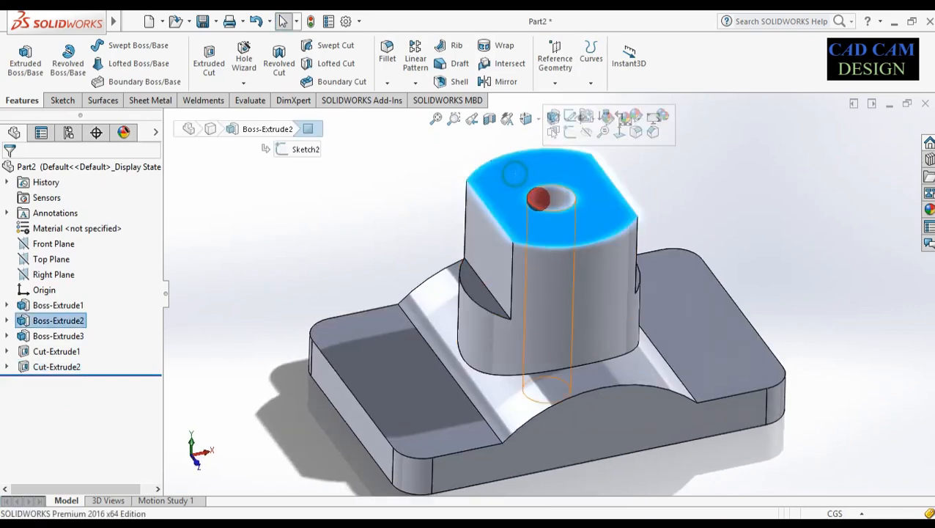
left_click(569, 132)
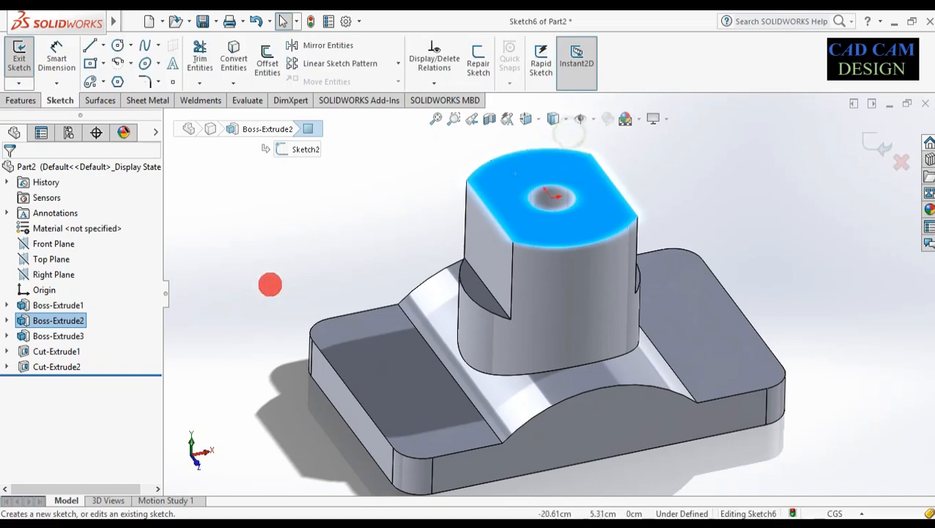
right_click(28, 387)
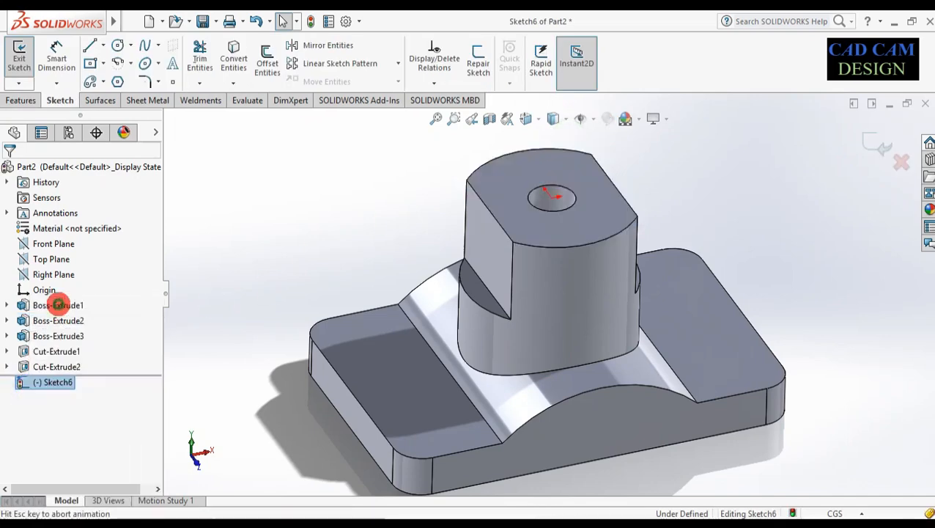
left_click(60, 307)
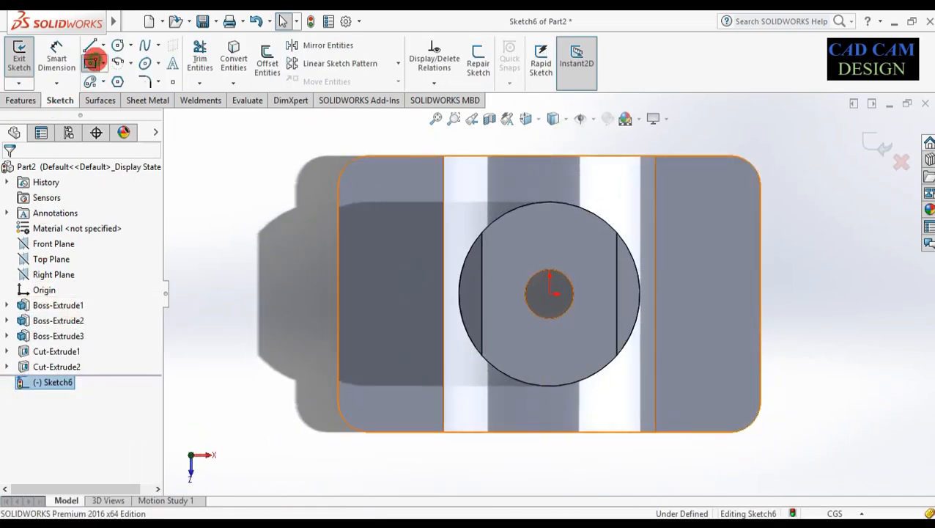
left_click(91, 62)
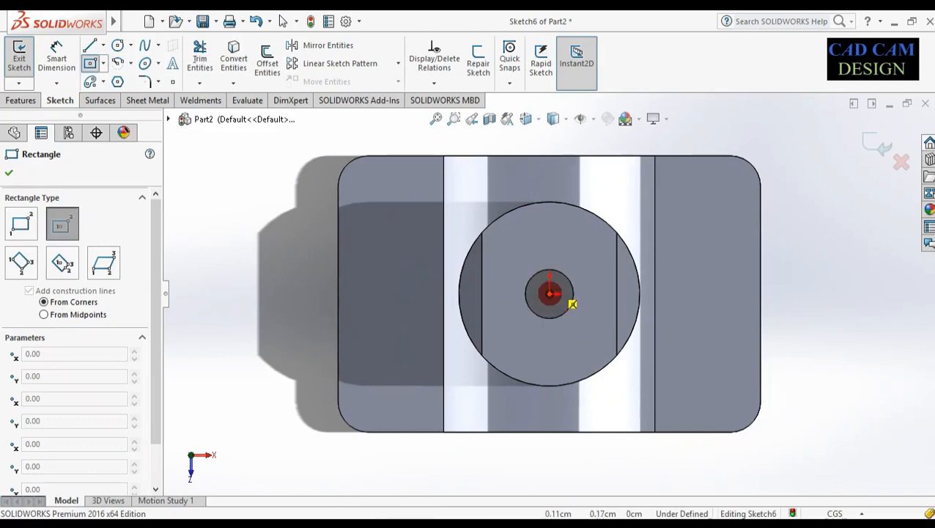
left_click(550, 294)
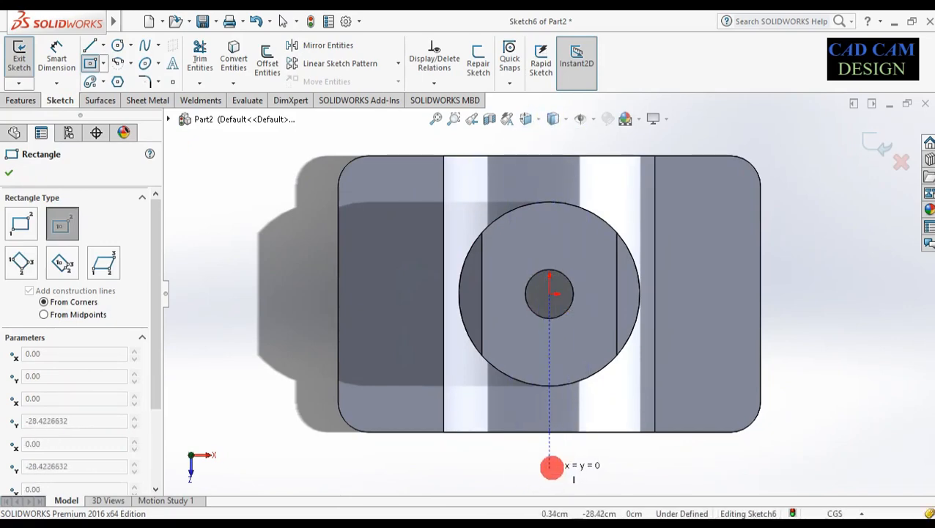
left_click(534, 473)
Set the narrow rectangle's width to 5 cm
right_click_drag(657, 363, 657, 351)
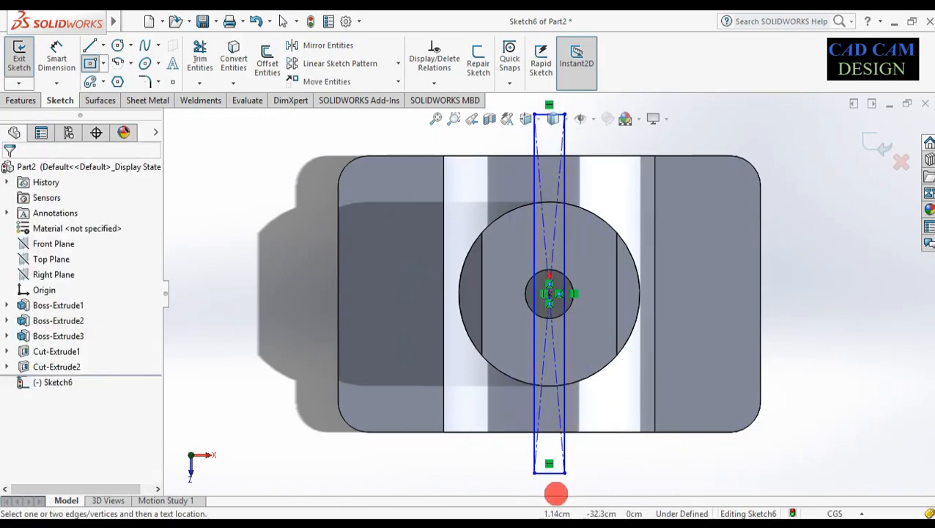
scroll(554, 492, "down", 3)
left_click(543, 421)
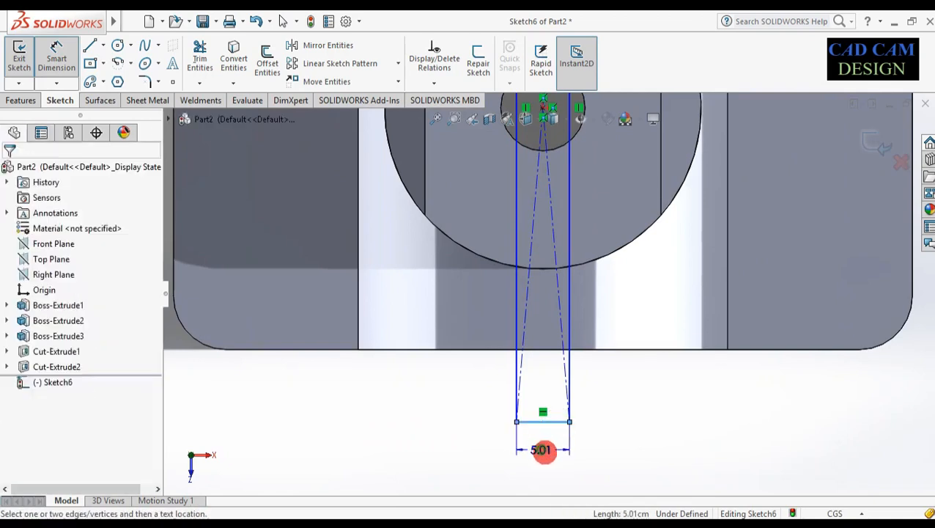
left_click(557, 440)
left_click(596, 357)
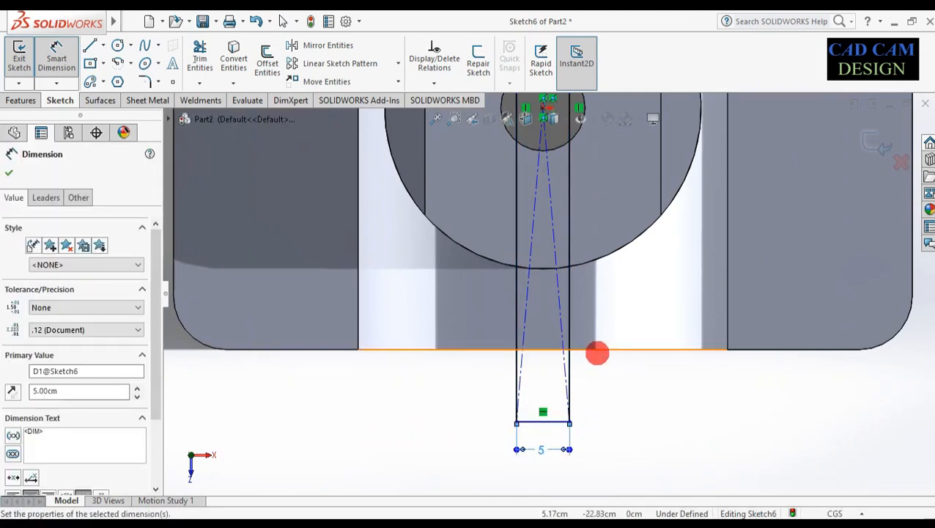
scroll(596, 357, "up", 4)
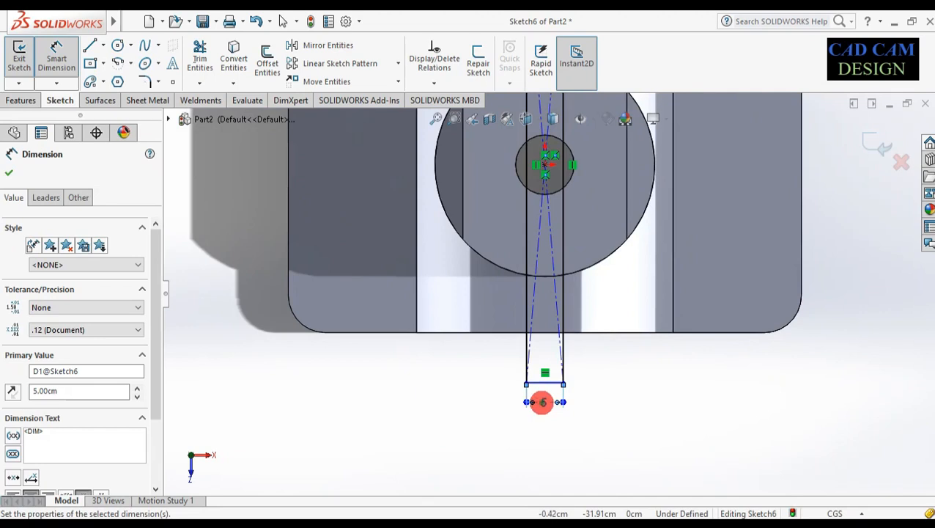
double_click(543, 401)
type("4")
key("Return")
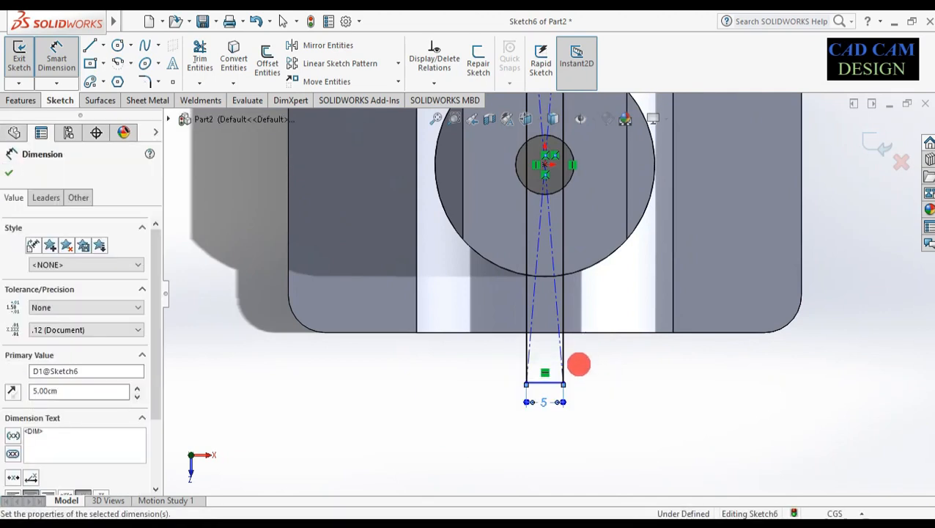
Set the narrow rectangle's width to 4 cm and its length to 50 cm, and finish the sketch
left_click(560, 323)
left_click(591, 323)
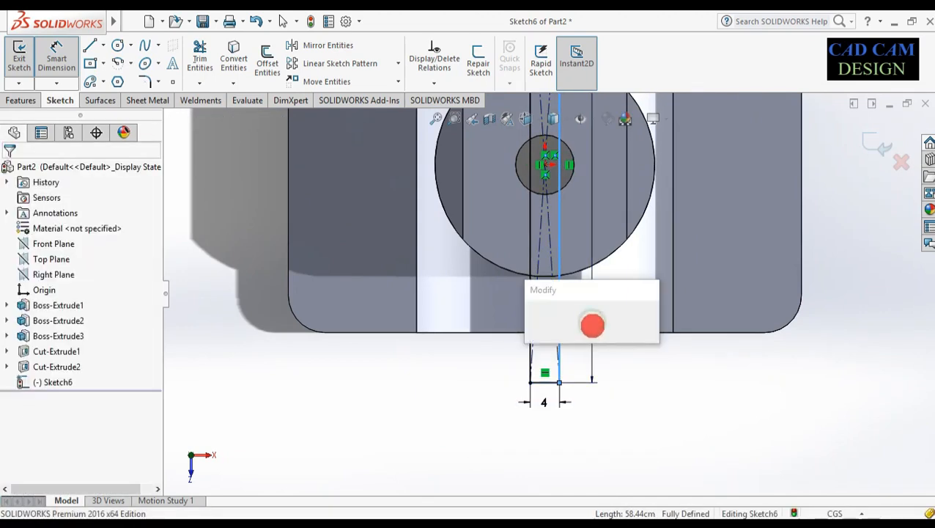
type("50")
key("Return")
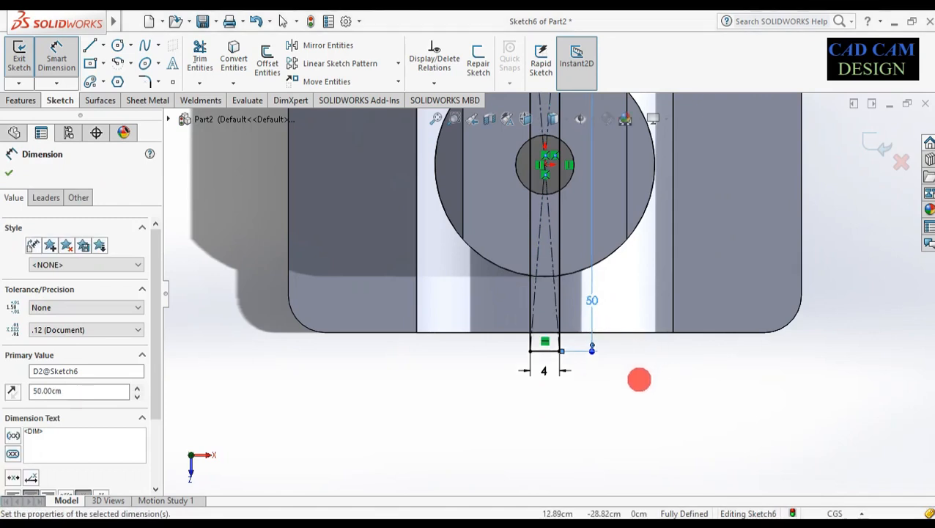
key("f")
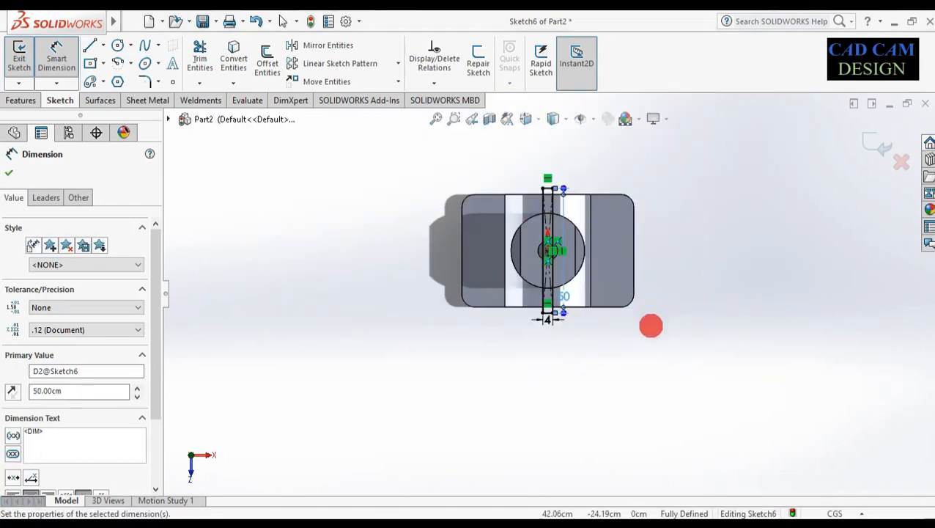
middle_click_drag(633, 347, 626, 234)
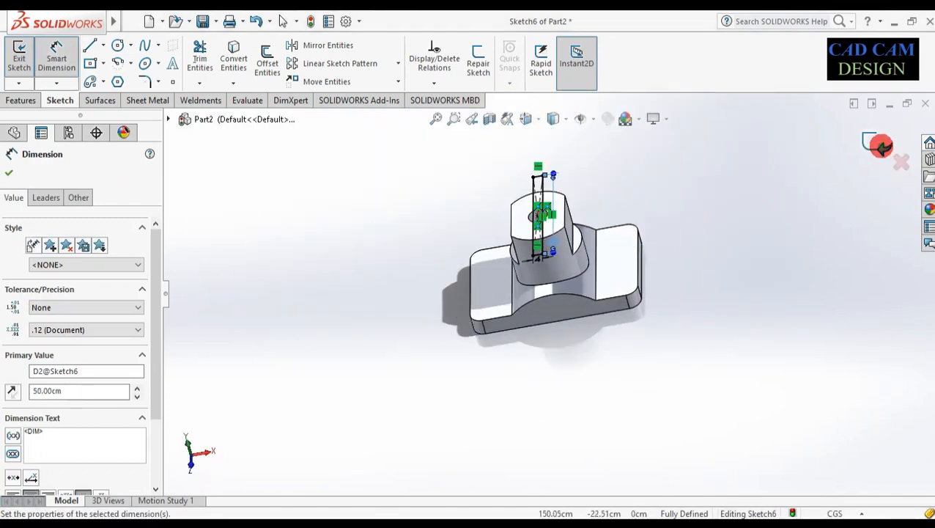
left_click(876, 144)
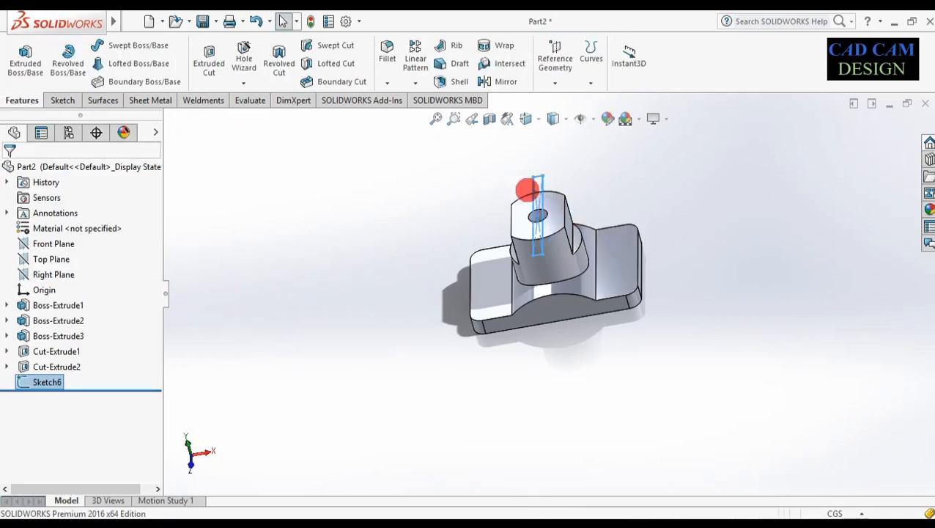
Set up an extruded cut of the narrow rectangle down through the cylinder with a blind depth of 25 cm
scroll(515, 186, "down", 3)
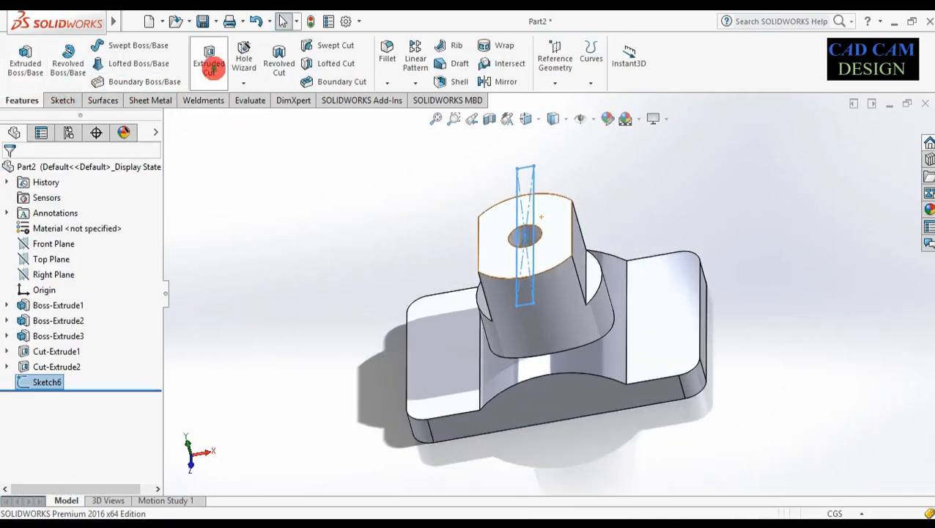
left_click(209, 66)
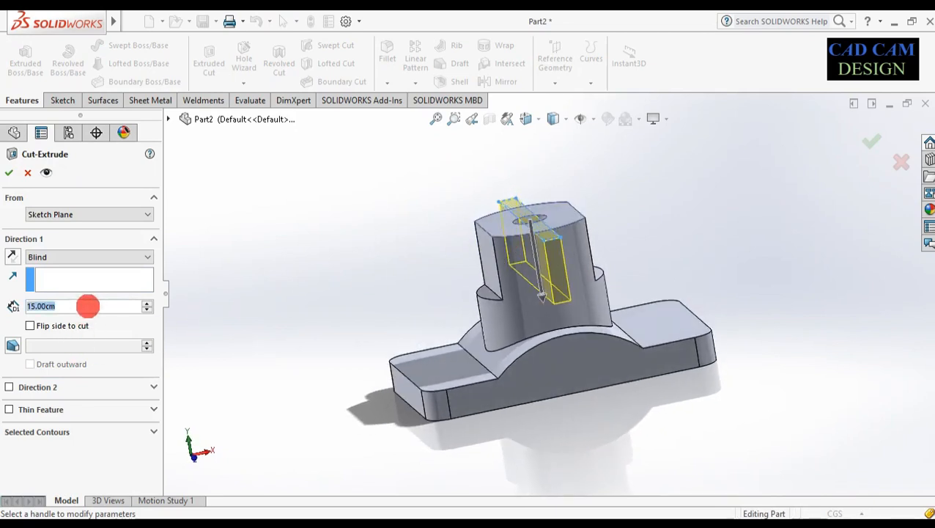
type("25")
key("Return")
middle_click_drag(435, 357, 568, 308)
scroll(532, 344, "down", 5)
middle_click_drag(518, 355, 546, 366)
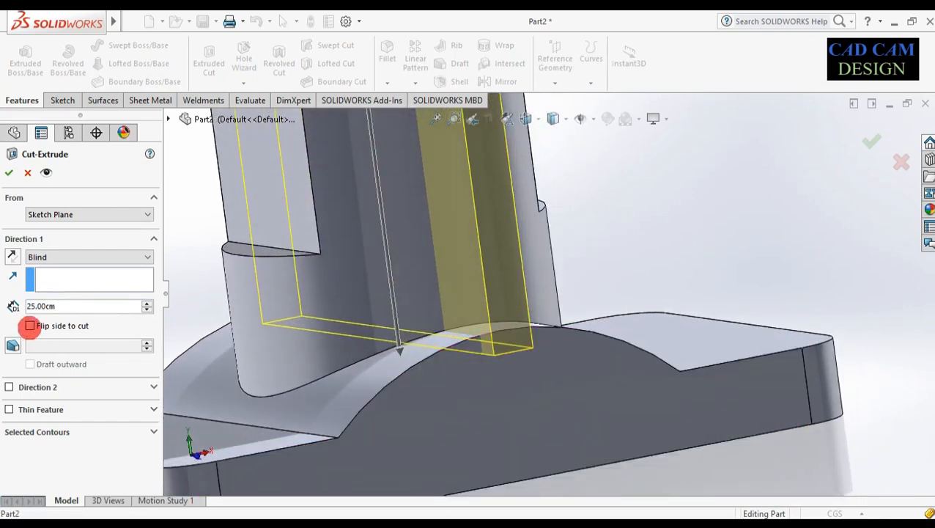
Try a depth of 27 cm for the slot cut, settle on 26 cm, and complete the cut
type("27")
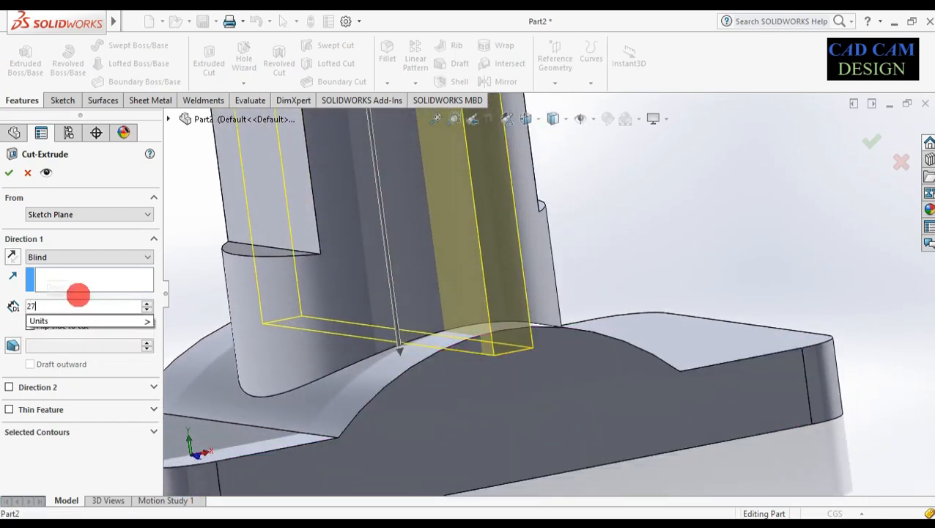
key("Return")
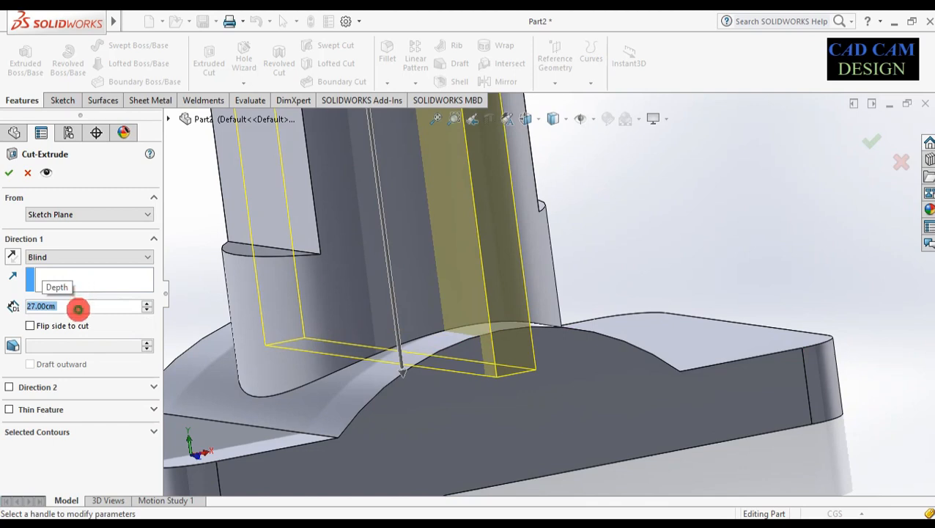
type("29")
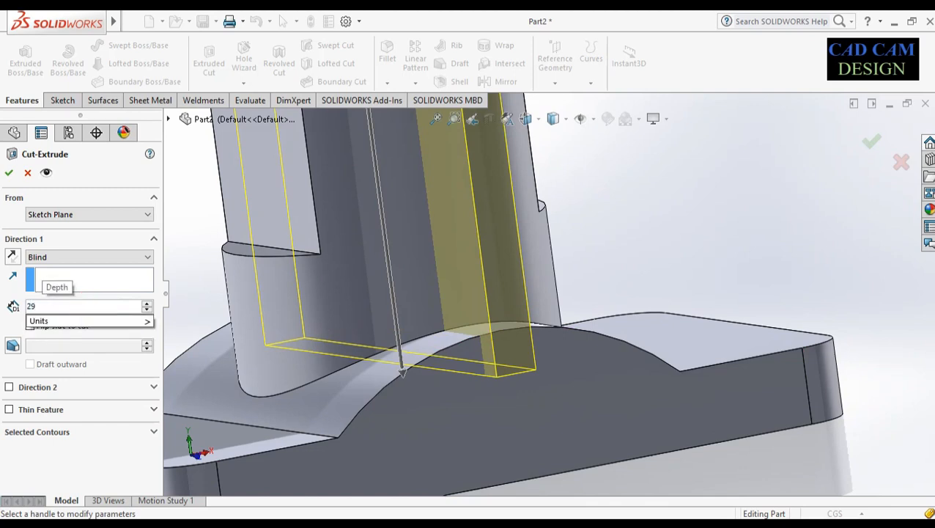
key("BackSpace")
type("6")
key("Return")
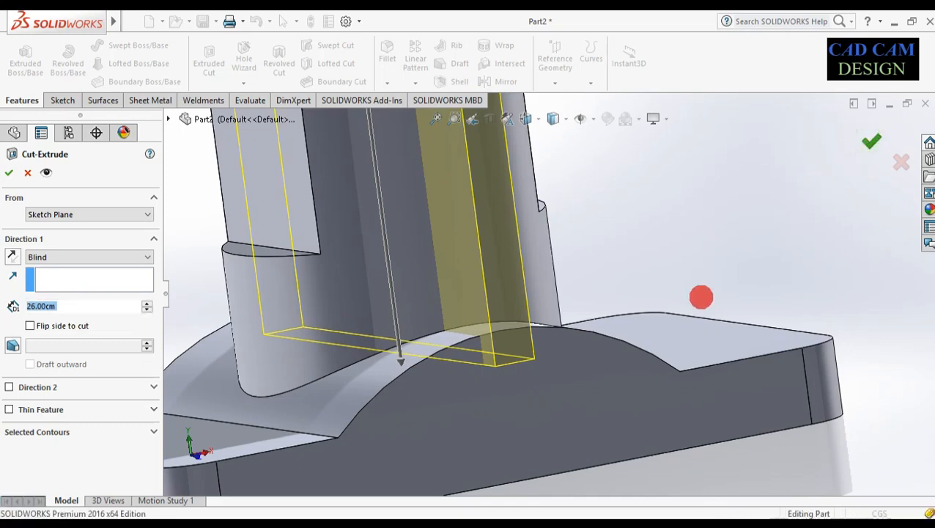
middle_click_drag(628, 383, 618, 411)
scroll(589, 392, "up", 3)
mouse_move(543, 341)
middle_mouse_down()
mouse_move(530, 335)
mouse_move(525, 347)
mouse_move(549, 352)
mouse_move(549, 338)
middle_mouse_up()
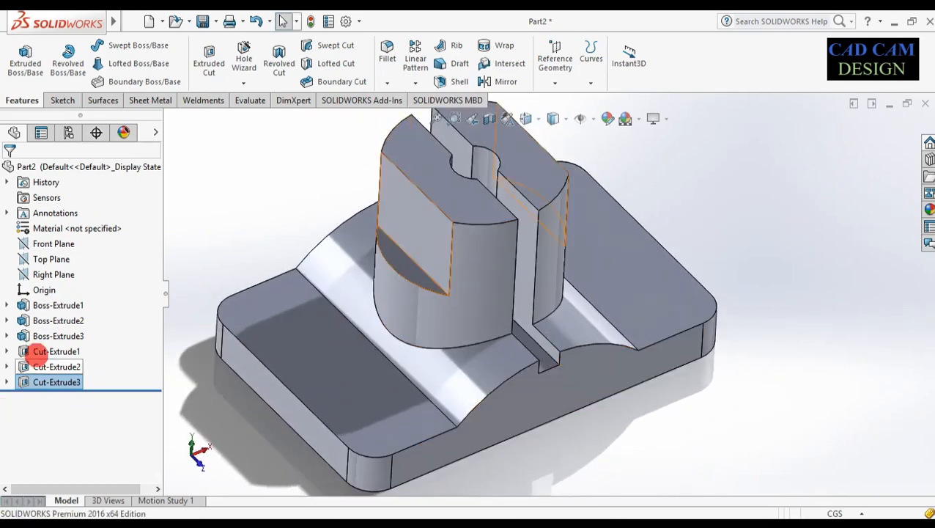
Edit the slot cut's sketch, set the rectangle's width to 5 cm, and rebuild the slot
middle_click_drag(516, 406, 514, 349)
scroll(497, 392, "up", 3)
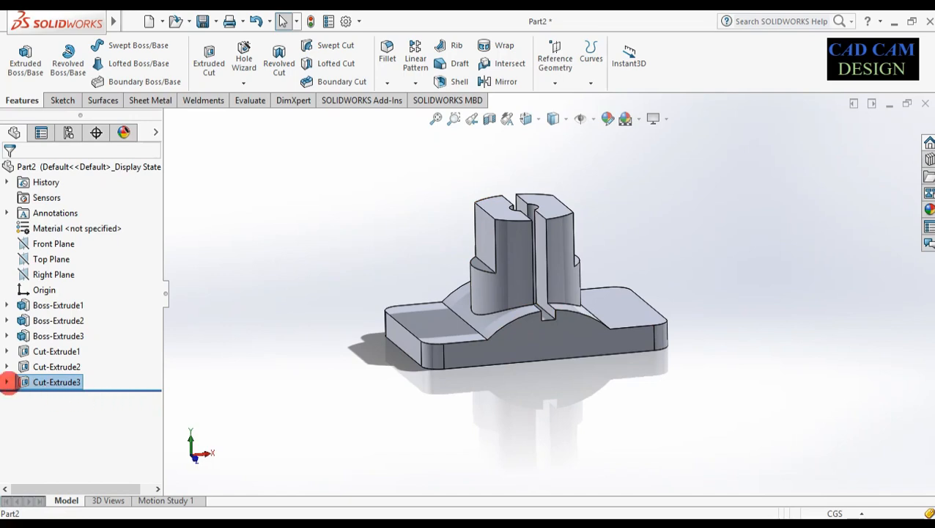
left_click(6, 382)
right_click(40, 395)
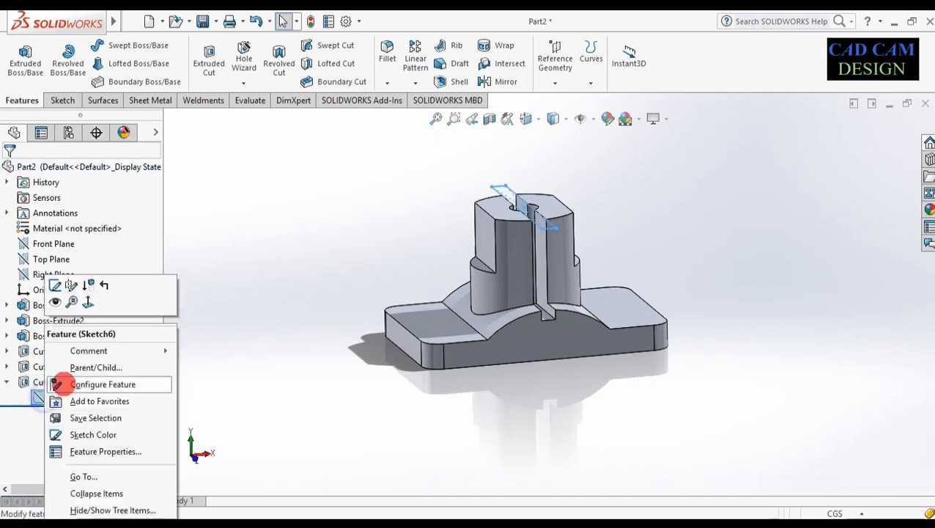
left_click(55, 285)
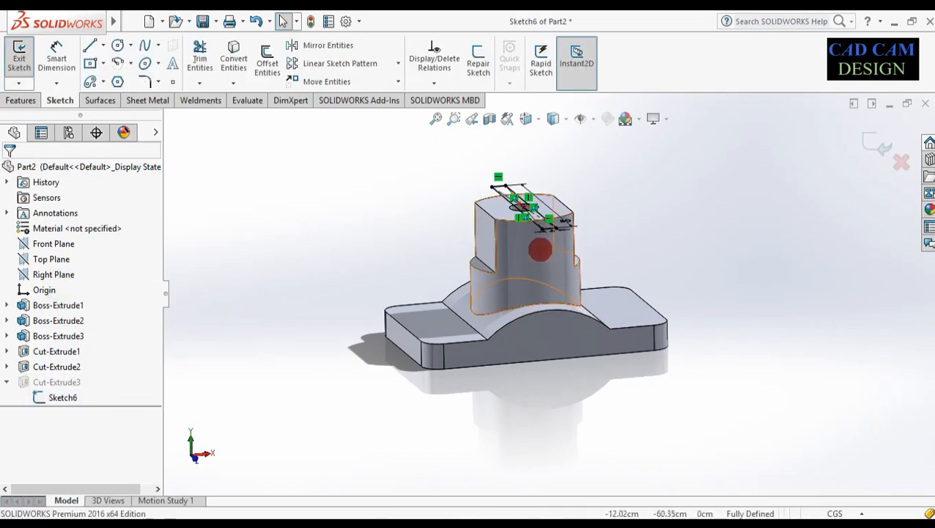
scroll(584, 223, "down", 5)
scroll(523, 261, "down", 3)
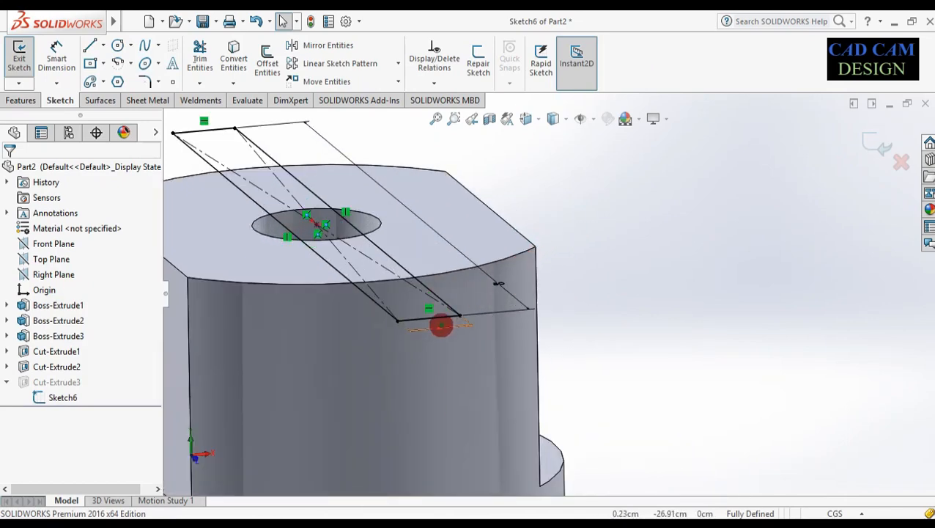
double_click(442, 325)
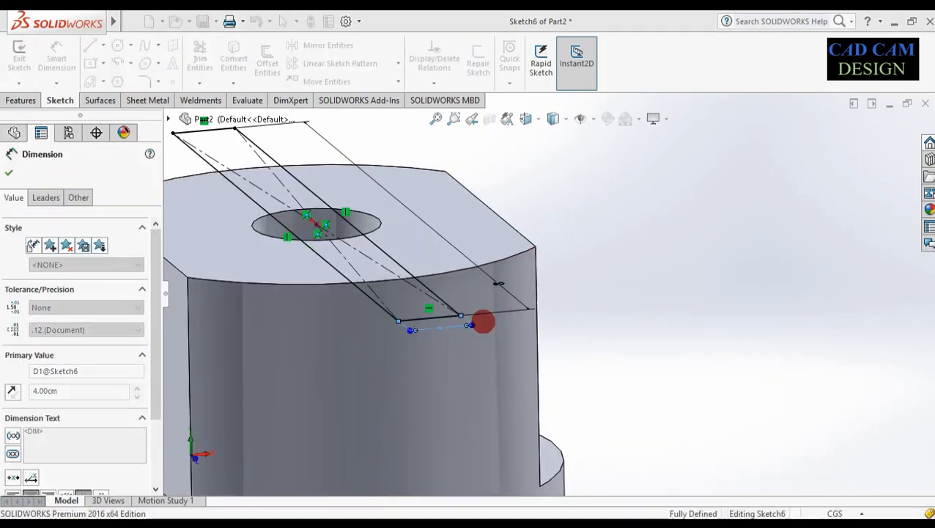
type("5")
key("Return")
left_click(866, 143)
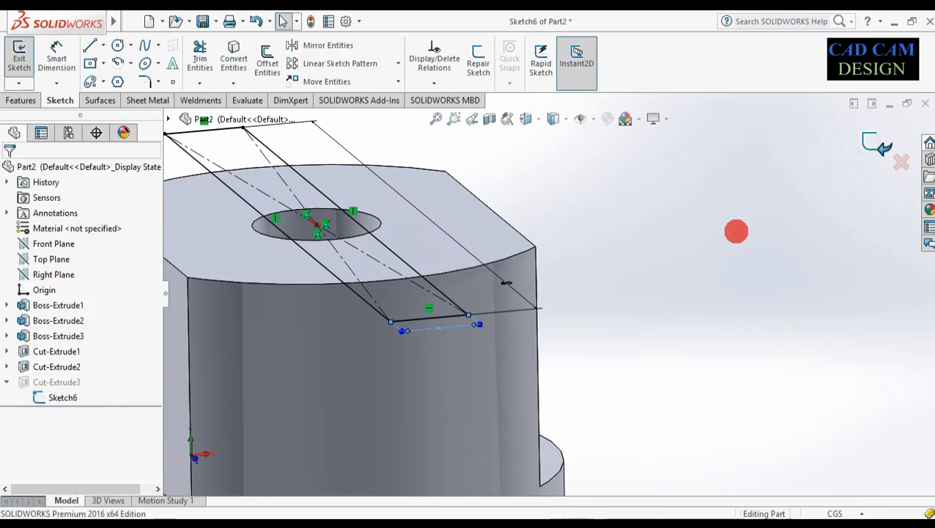
On the base plate's front face, sketch a horizontal line about 26 cm long along the bottom edge, spanning the origin
scroll(642, 312, "up", 5)
scroll(642, 311, "up", 3)
mouse_move(632, 313)
middle_mouse_down()
mouse_move(625, 339)
mouse_move(643, 317)
mouse_move(639, 325)
middle_mouse_up()
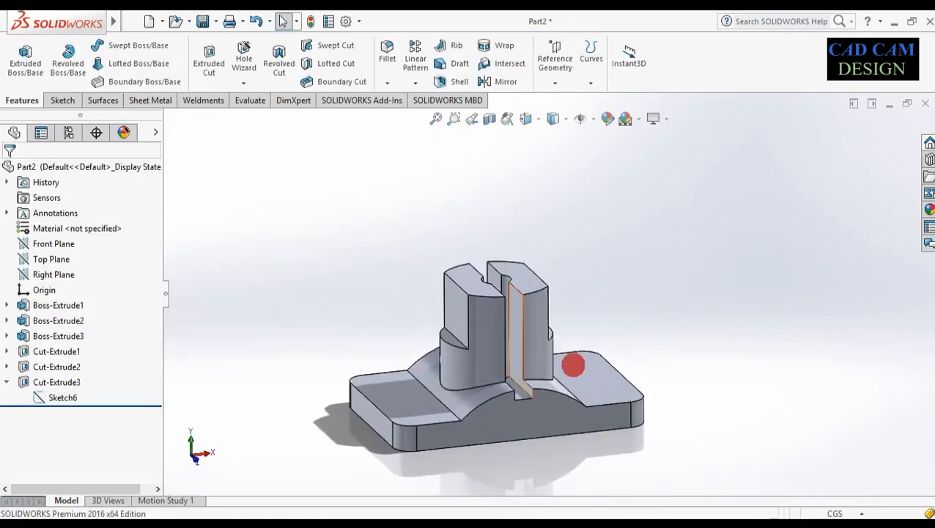
left_click(491, 419)
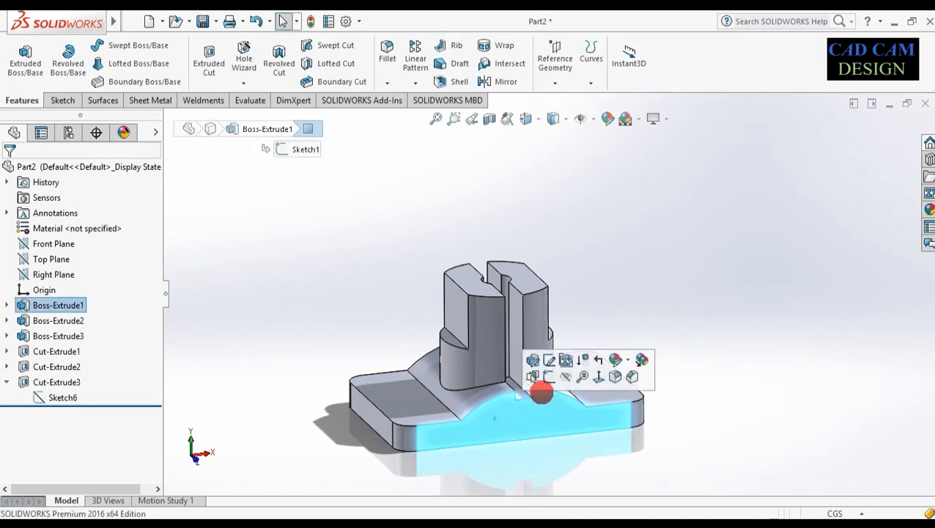
left_click(549, 377)
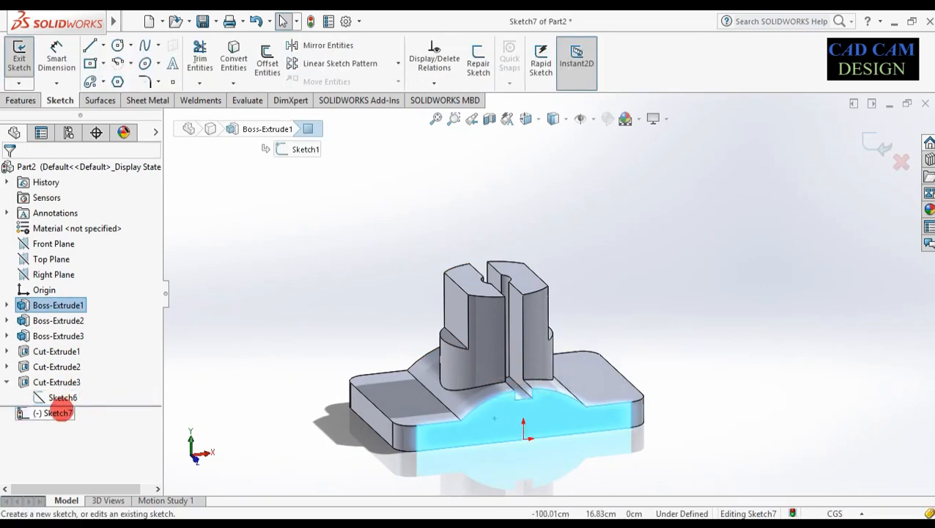
right_click(62, 410)
left_click(91, 301)
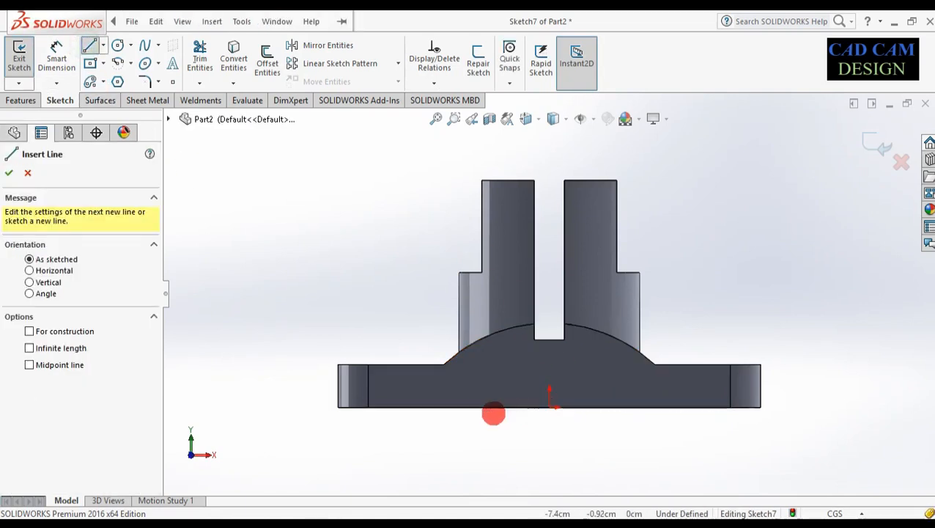
left_click(475, 407)
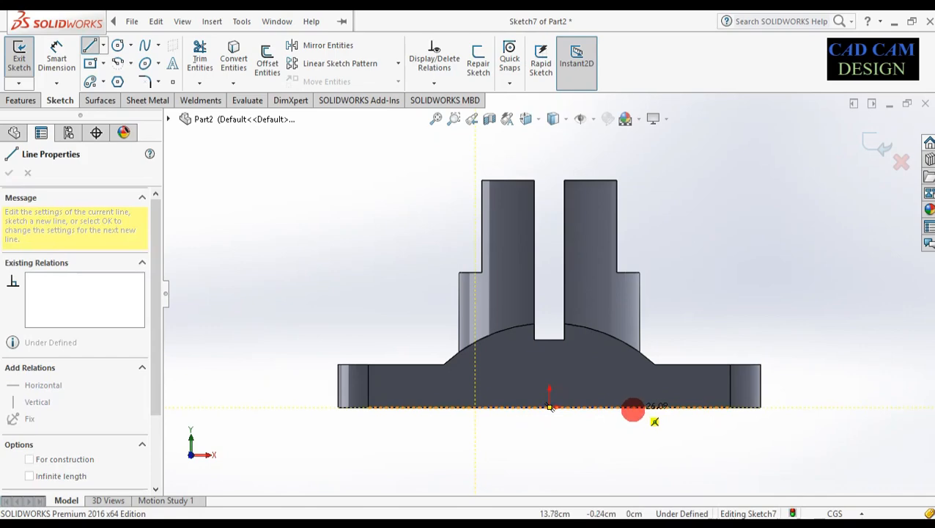
left_click(634, 408)
key("Escape")
Make the bottom line's midpoint coincident with the origin
scroll(557, 396, "down", 5)
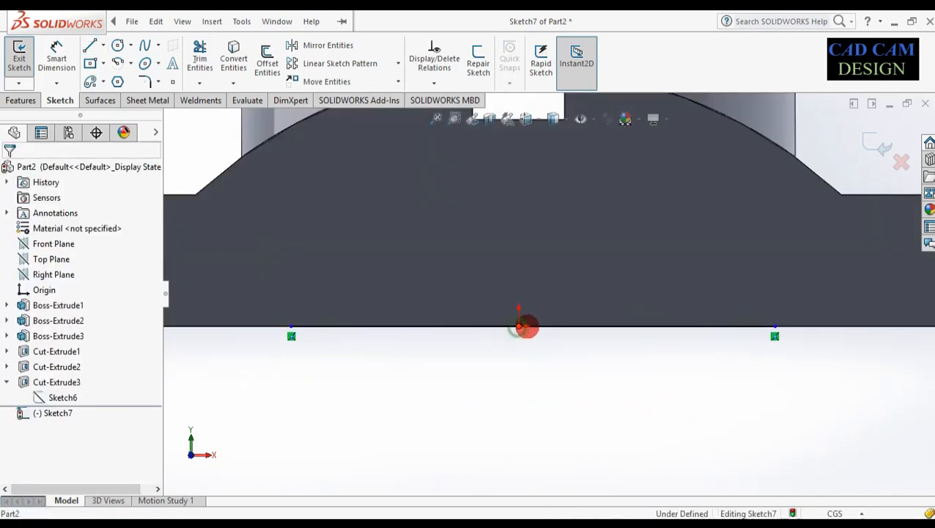
left_click(534, 327, "ctrl")
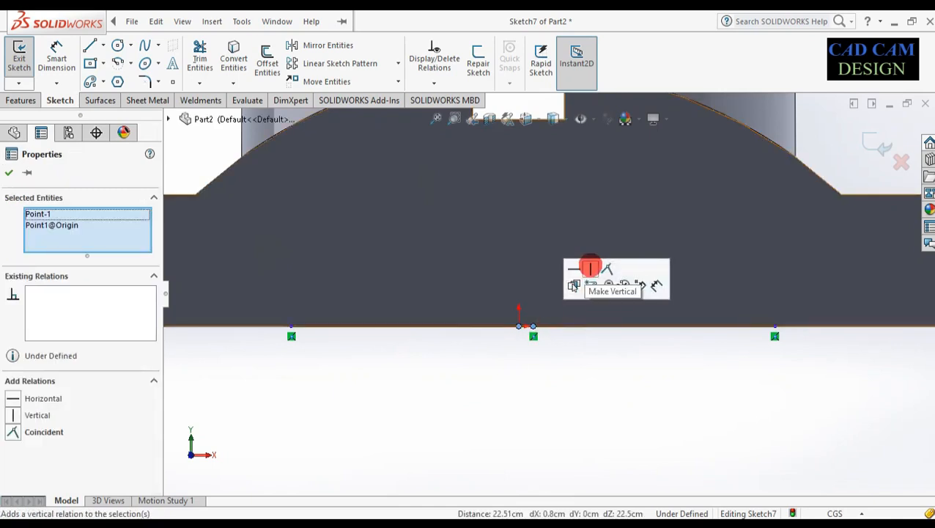
left_click(605, 273)
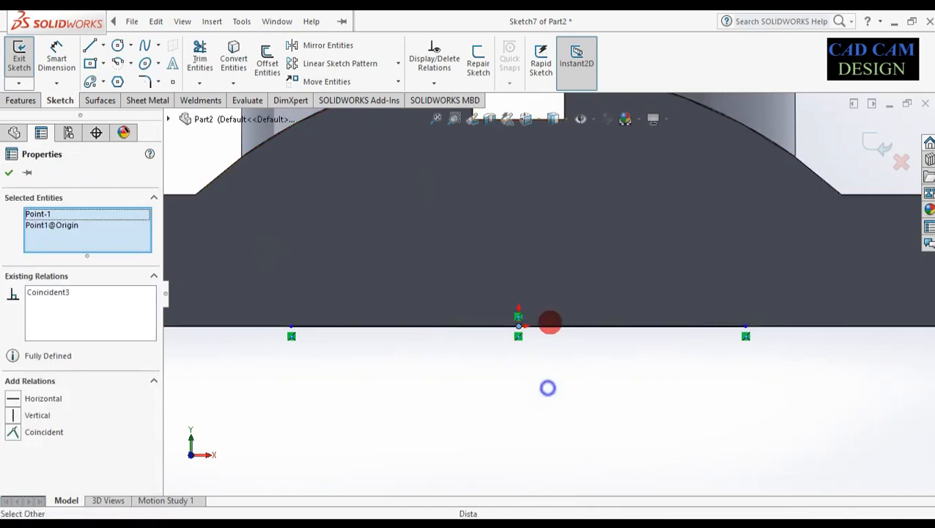
left_click(519, 317)
Dimension the bottom line's length and set it to 25 cm
left_click(562, 326)
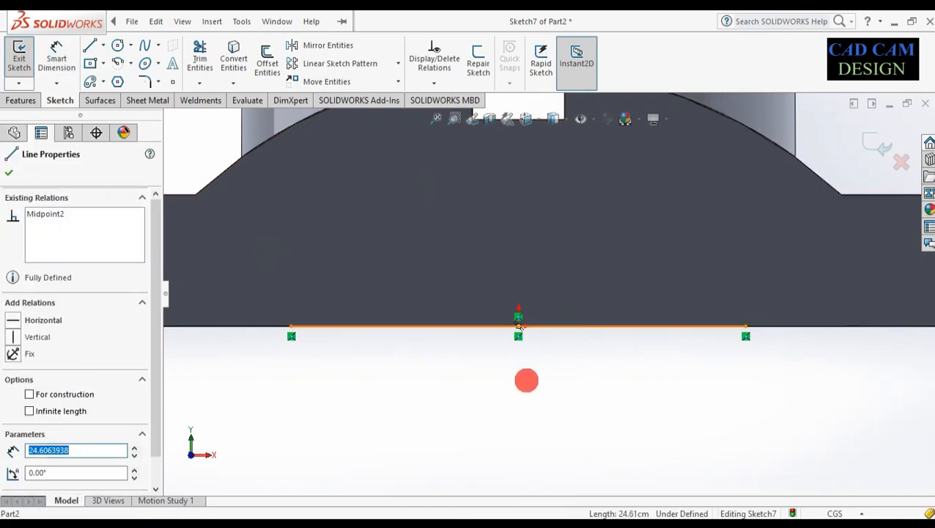
right_click_drag(446, 387, 463, 268)
left_click(510, 394)
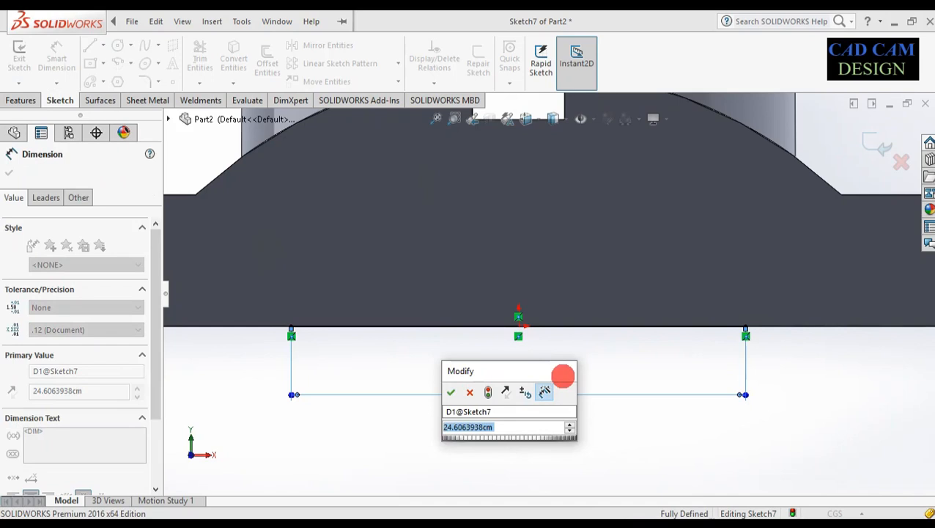
type("25")
key("Return")
key("z")
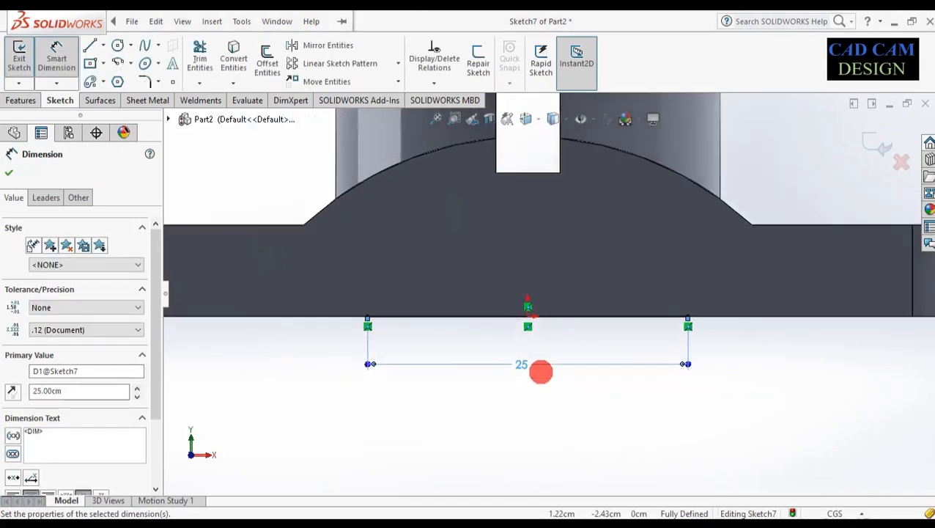
key("z")
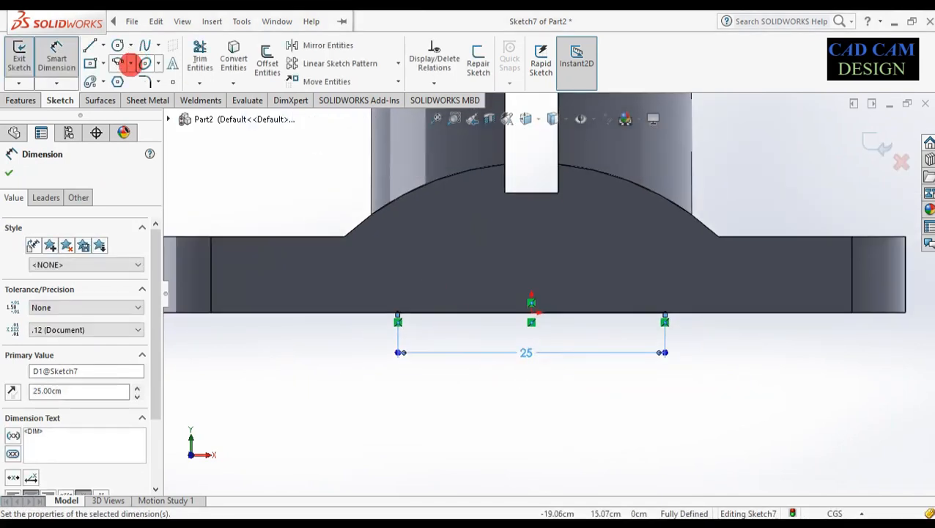
From the bottom line's left end, sketch a vertical line about 2.8 cm up and a horizontal line about 3 cm inward
left_click(90, 45)
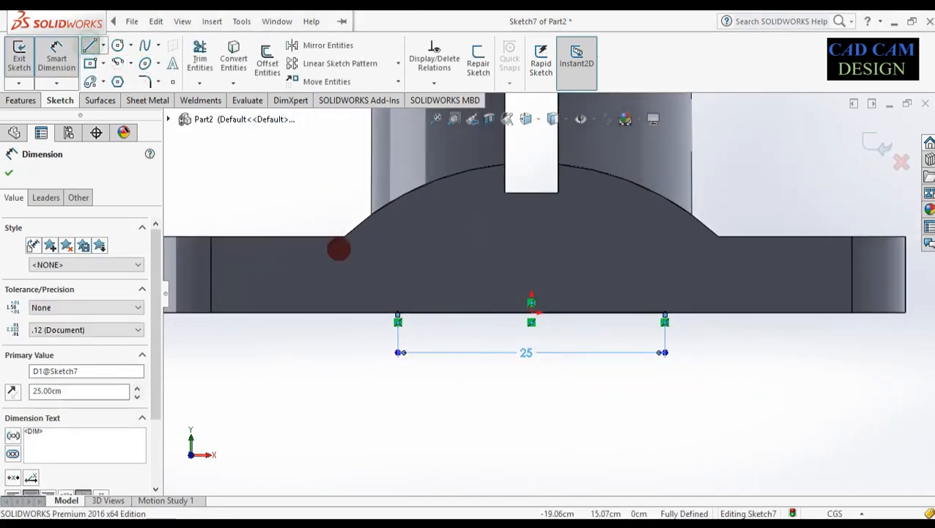
left_click(397, 314)
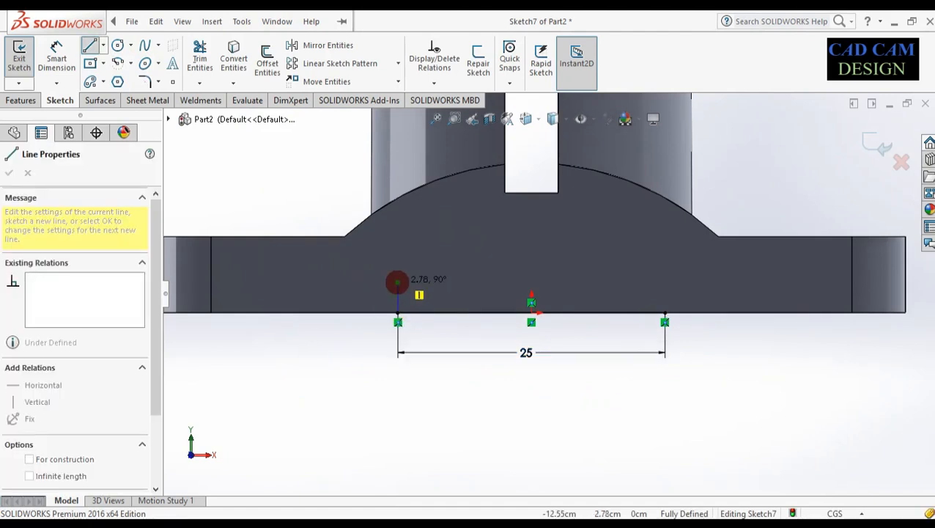
left_click(396, 282)
left_click(430, 282)
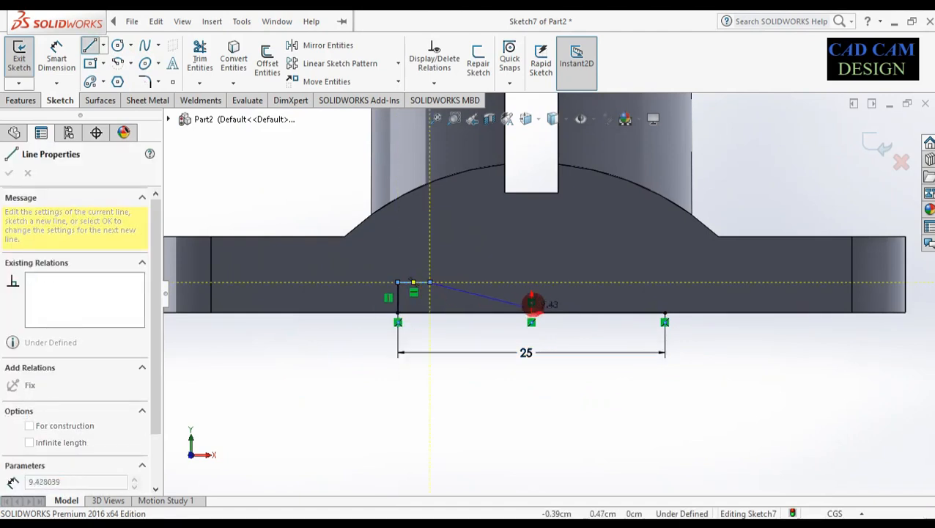
Sketch a vertical line about 6 cm long upward from the origin
left_click(531, 313)
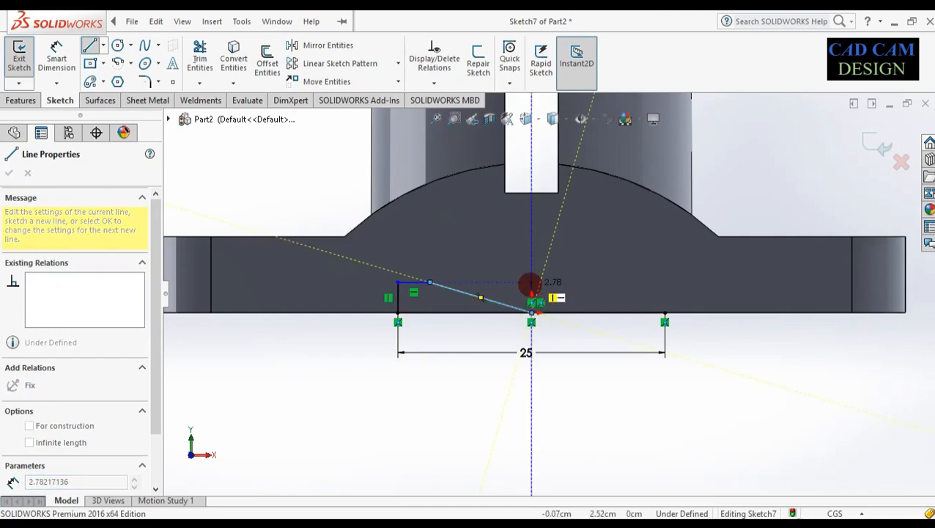
left_click(531, 248)
key("Escape")
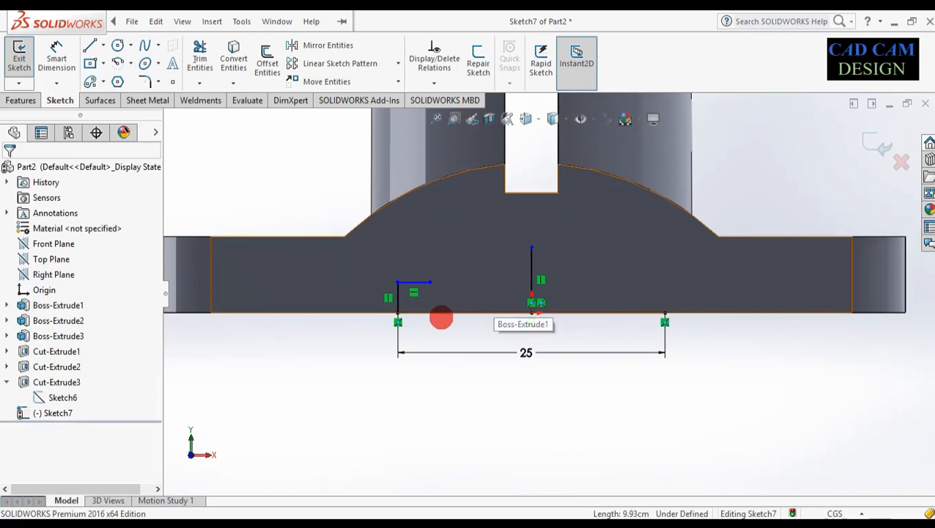
Dimension the short vertical line at the profile's left end and set it to 2.5 cm
scroll(434, 320, "down", 3)
right_click_drag(441, 407, 423, 272)
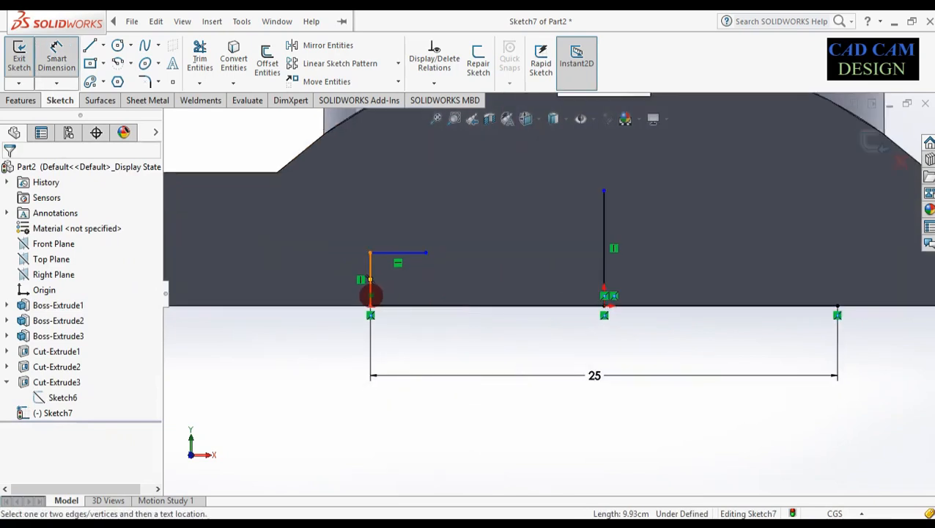
left_click(371, 290)
left_click(325, 286)
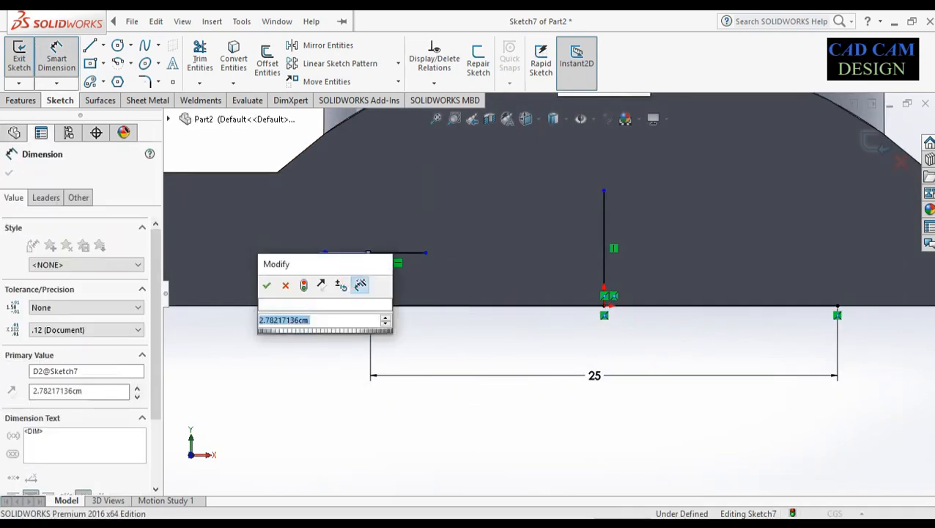
type("2.5")
key("Return")
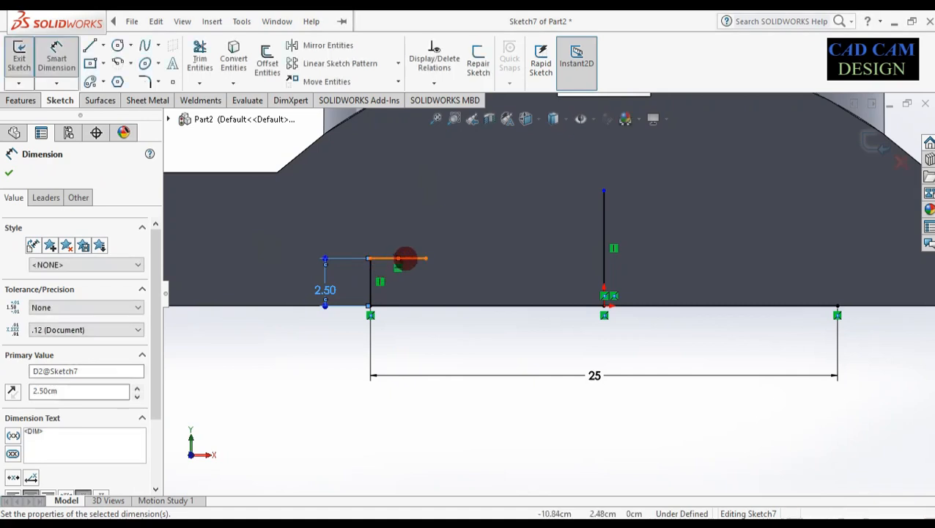
Dimension the short horizontal line at the profile's left end and set its length to 2.5 cm
left_click(413, 257)
left_click(405, 232)
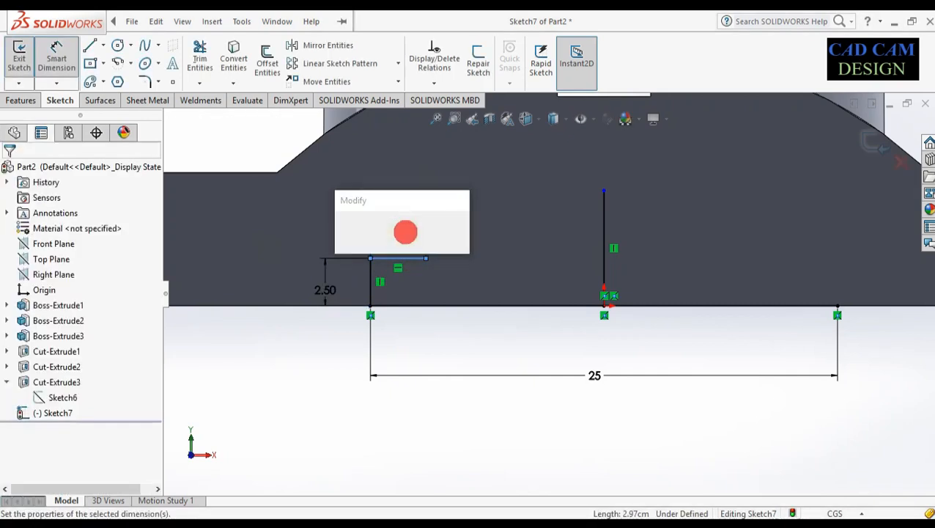
type("2.5")
key("Return")
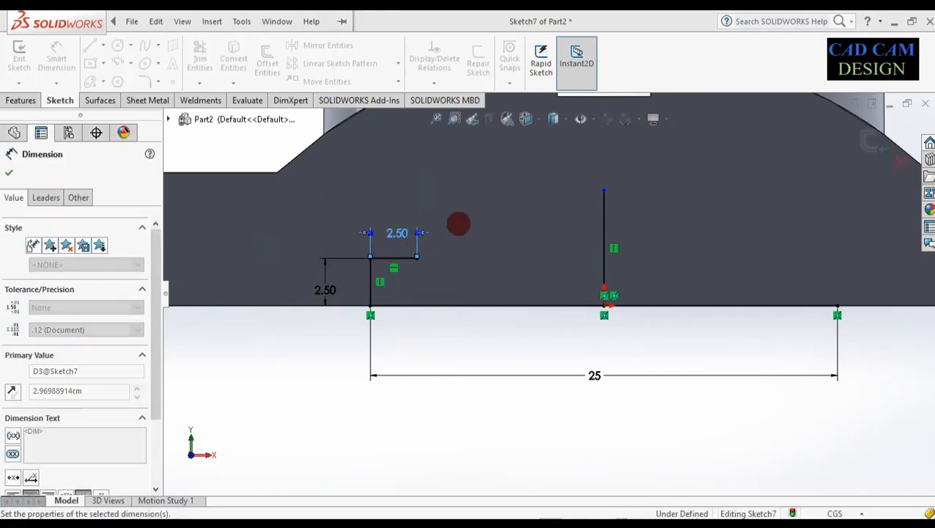
scroll(483, 238, "up", 4)
scroll(648, 263, "down", 1)
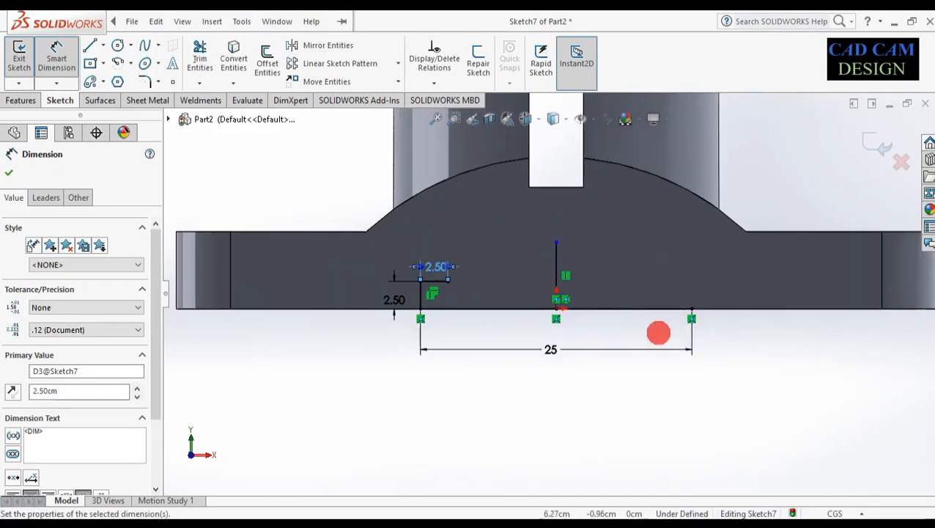
key("Escape")
Mirror the short vertical and horizontal lines about the vertical line through the origin
left_click(328, 45)
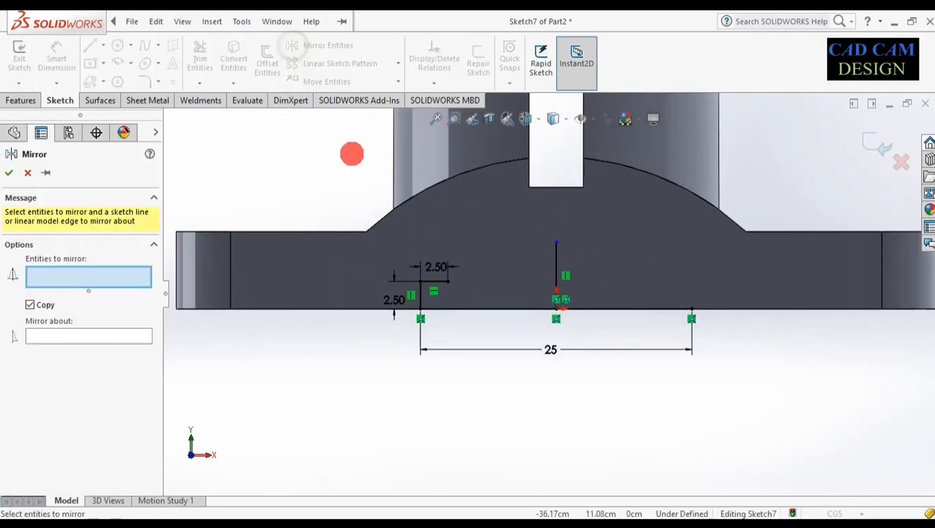
left_click(434, 281)
left_click(420, 295)
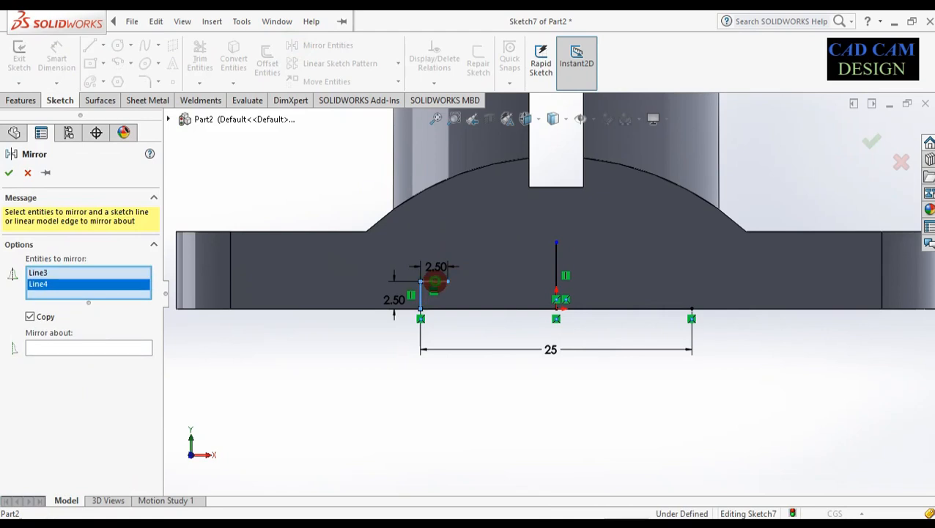
left_click(123, 348)
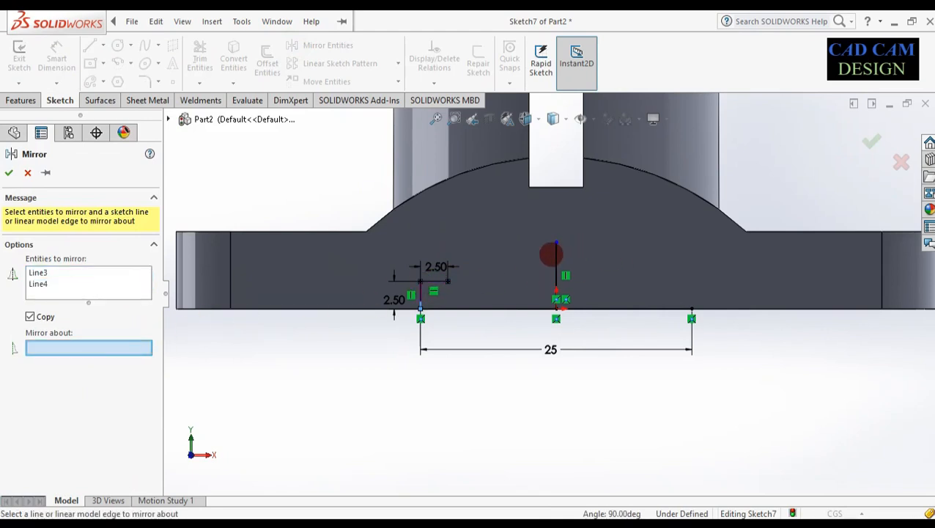
left_click(556, 255)
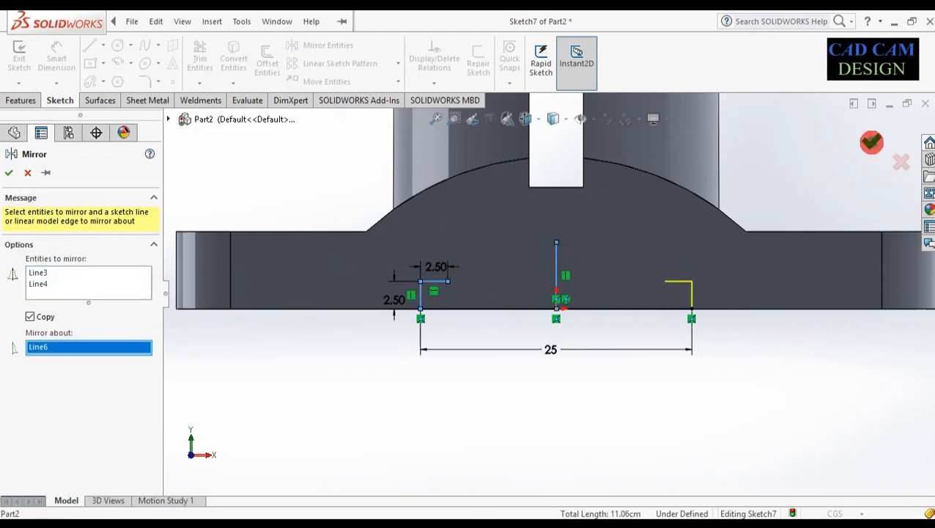
left_click(871, 142)
left_click(119, 63)
mouse_move(556, 393)
left_mouse_down()
mouse_move(455, 285)
mouse_move(436, 286)
mouse_move(553, 244)
left_mouse_up()
key("Escape")
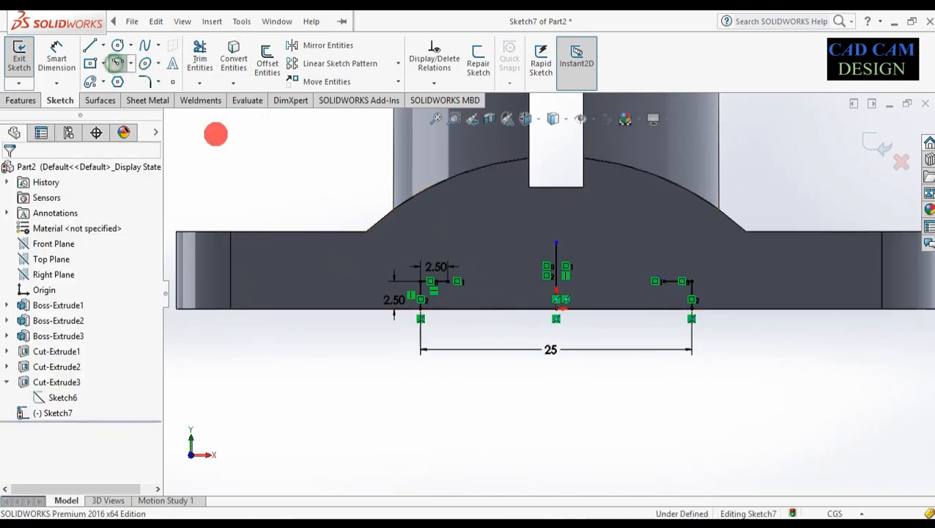
Sketch a centerpoint arc of about 15.5 cm radius, centred below the origin, bridging the inner ends of the two short horizontal lines
left_click(116, 63)
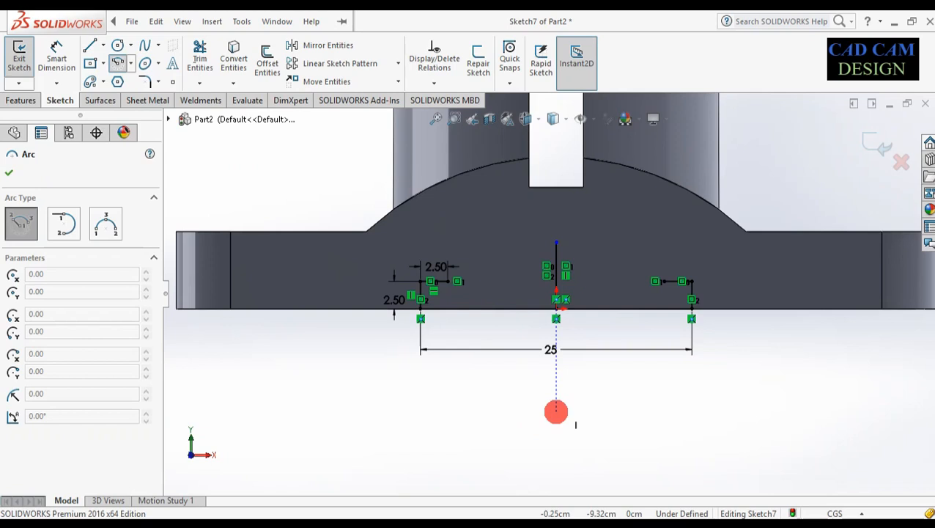
left_click_drag(559, 407, 457, 280)
left_click_drag(457, 281, 538, 253)
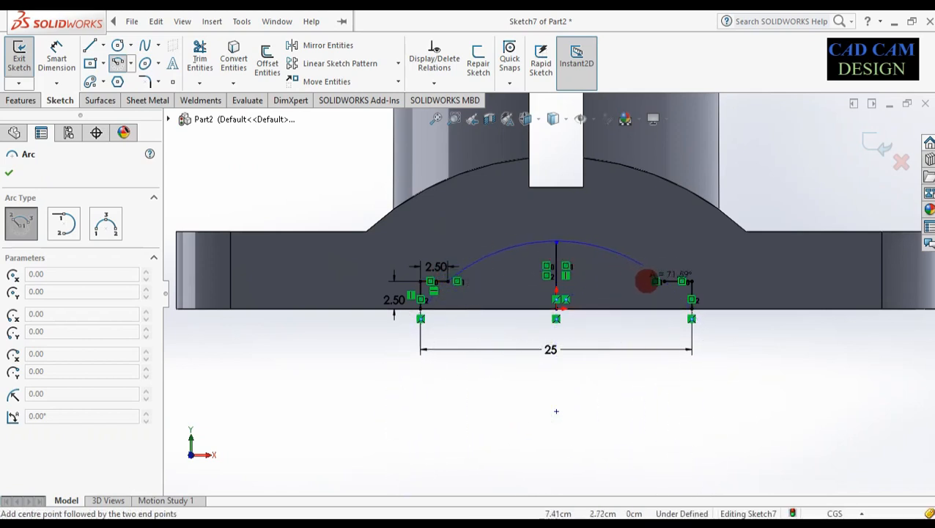
left_click_drag(665, 280, 664, 280)
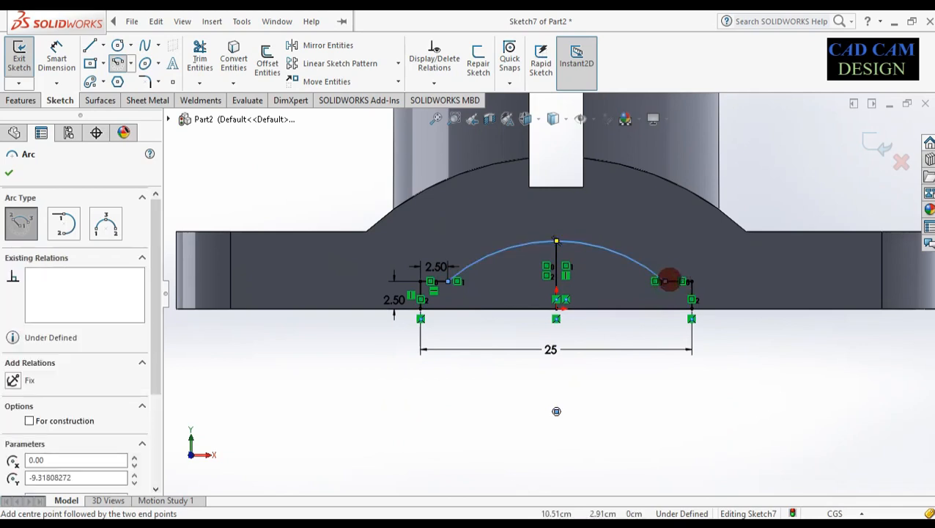
Merge the arc's loose right endpoint with the inner end of the right short horizontal line
scroll(663, 281, "down", 8)
scroll(599, 286, "down", 6)
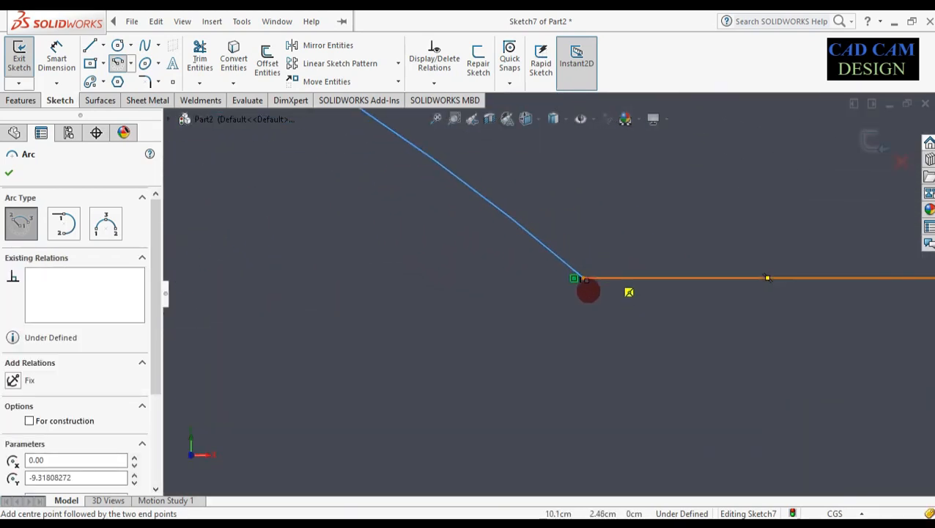
scroll(611, 302, "down", 3)
key("Escape")
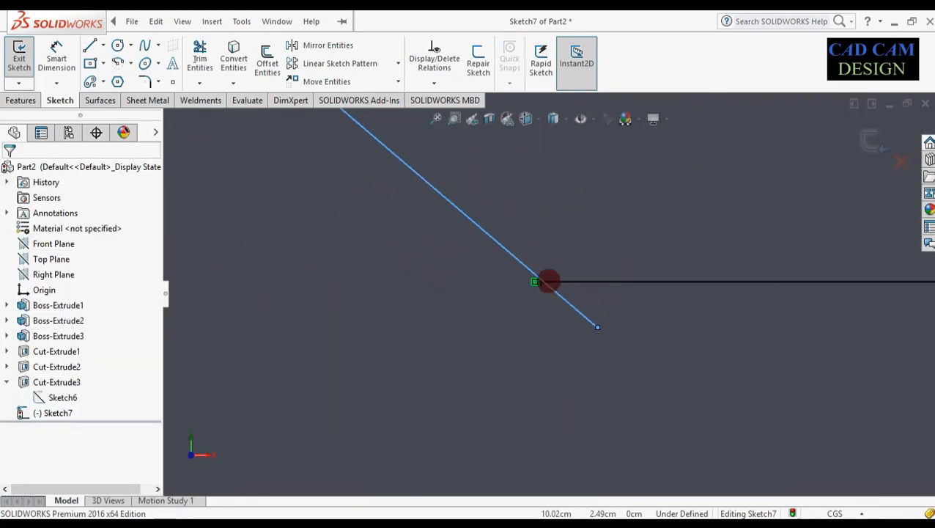
left_click(543, 282)
left_click(597, 327, "ctrl")
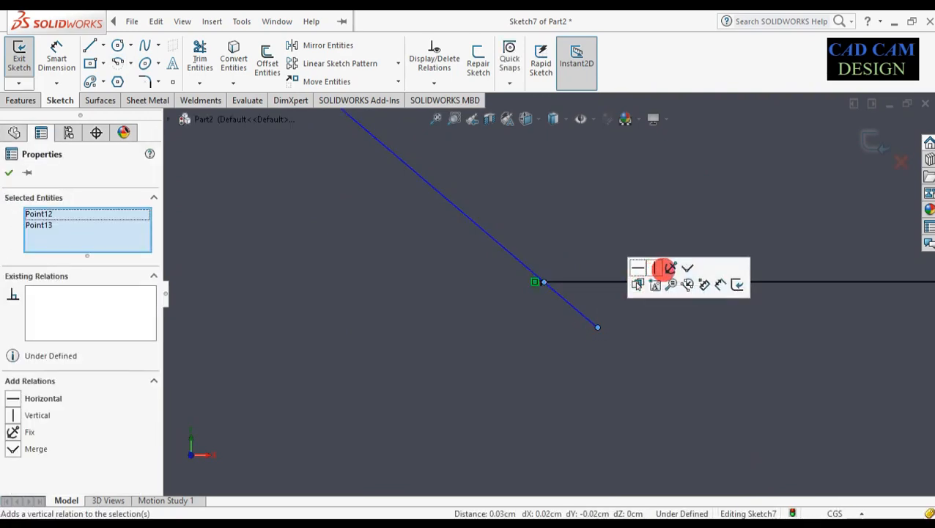
left_click(687, 267)
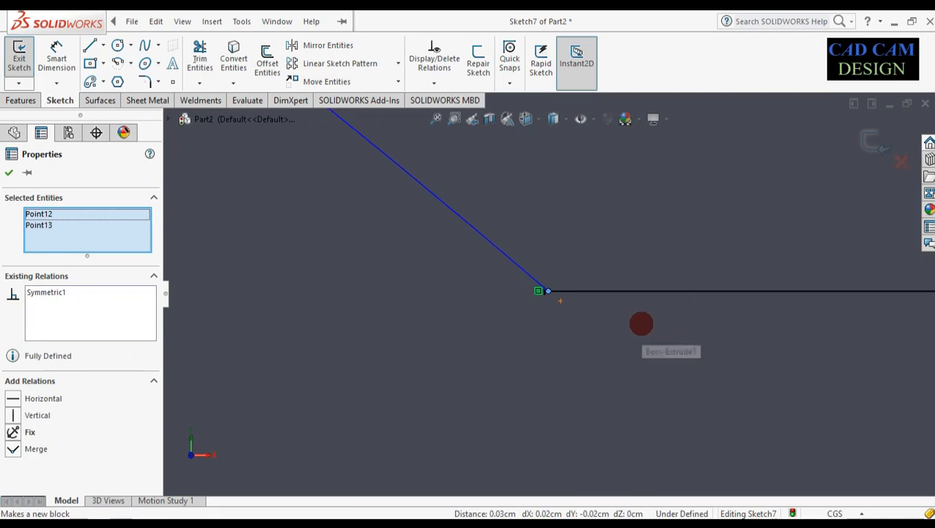
Delete the vertical mirror line that rises from the origin
scroll(367, 304, "up", 3)
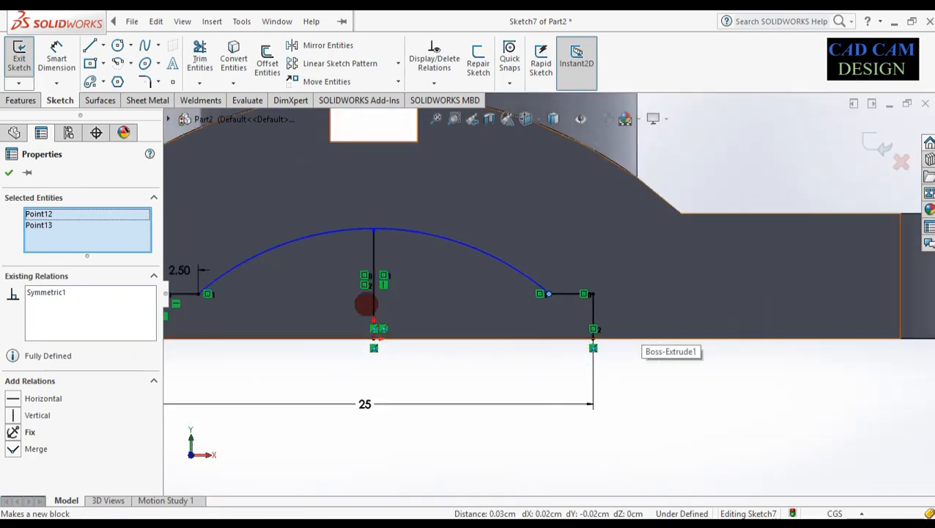
scroll(322, 301, "down", 1)
scroll(328, 297, "down", 2)
scroll(389, 313, "up", 4)
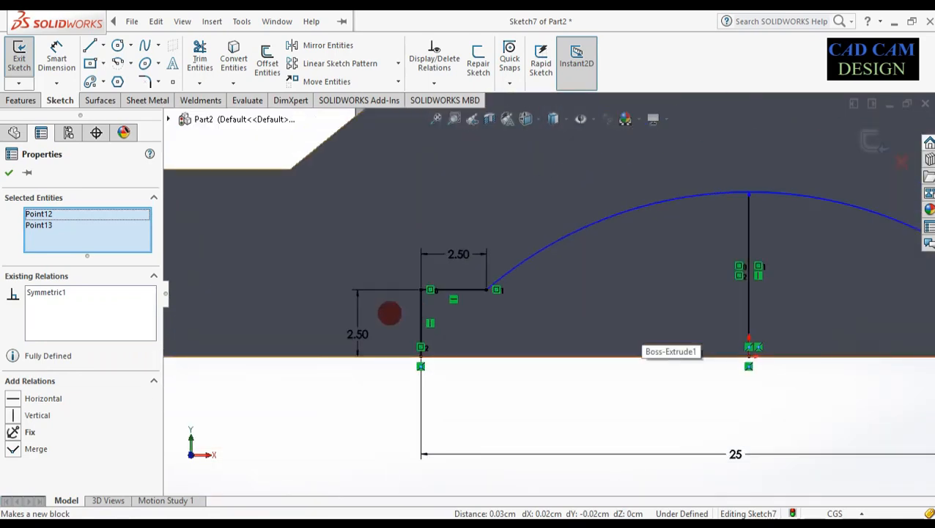
scroll(715, 280, "down", 1)
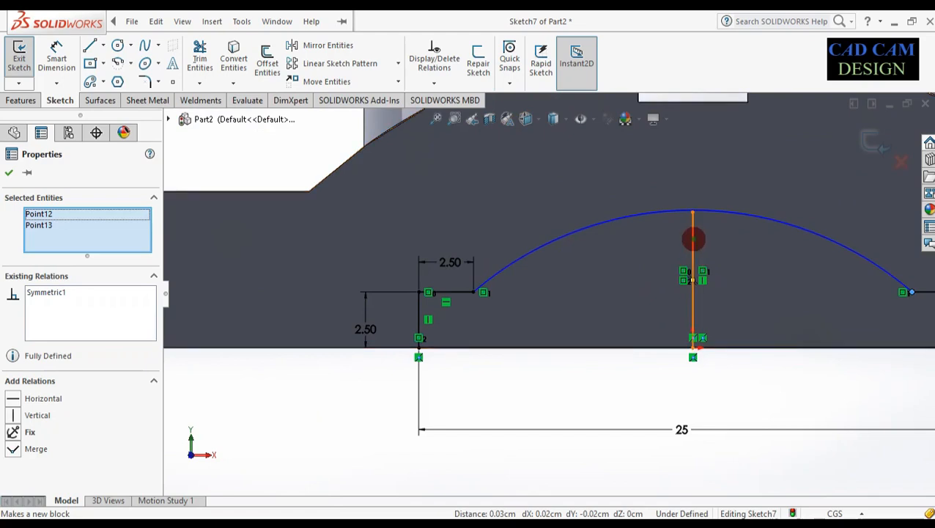
key("Escape")
scroll(675, 297, "up", 5)
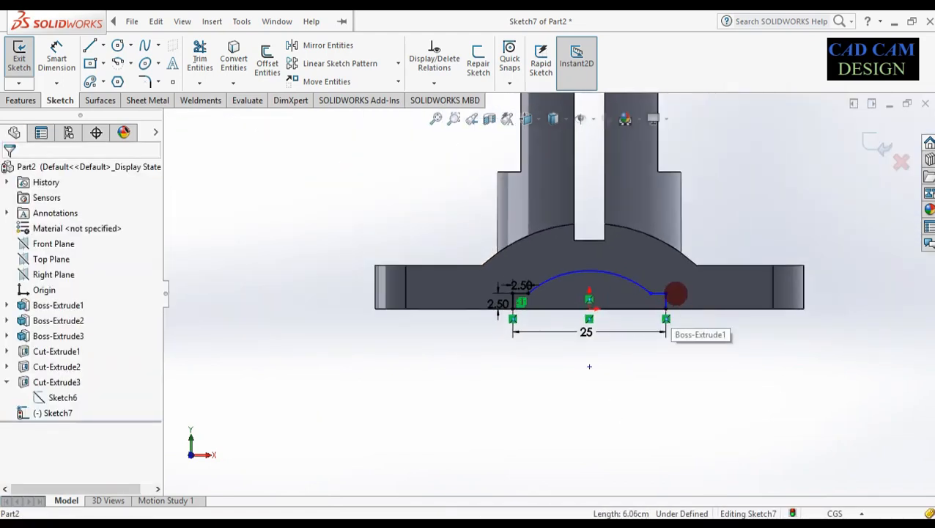
Dimension the profile arc's radius and set it to 15 cm
scroll(638, 319, "down", 3)
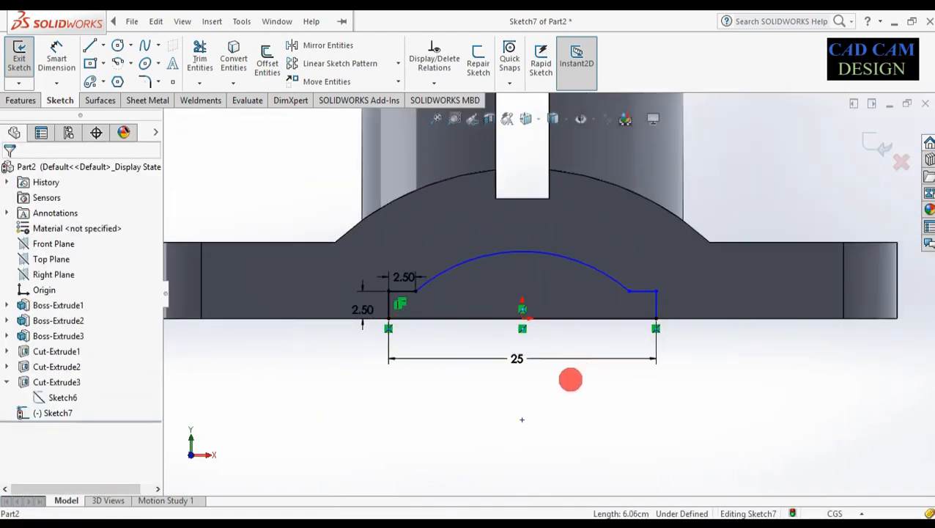
right_click_drag(437, 451, 467, 272)
left_click(476, 262)
left_click(510, 394)
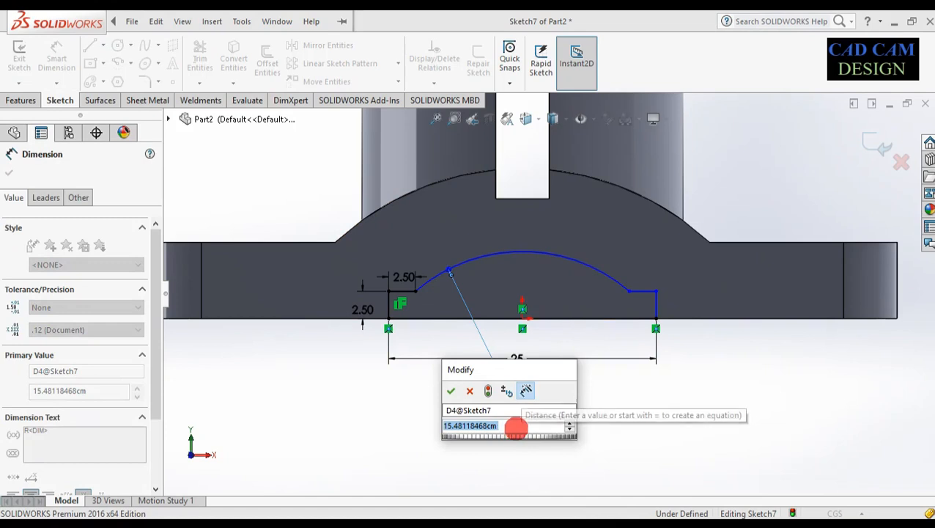
type("15")
key("Return")
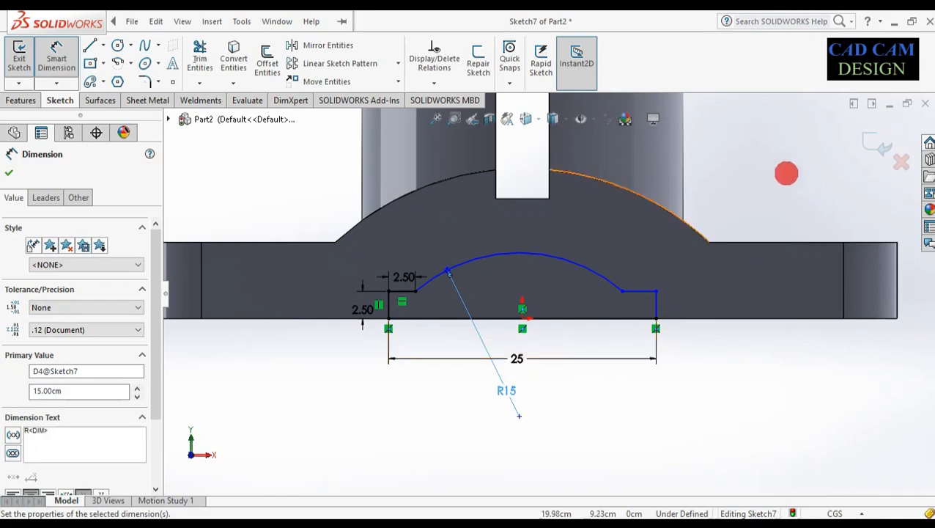
Finish the arched profile sketch and extrude-cut it Through All along the full depth of the base's underside
left_click(865, 145)
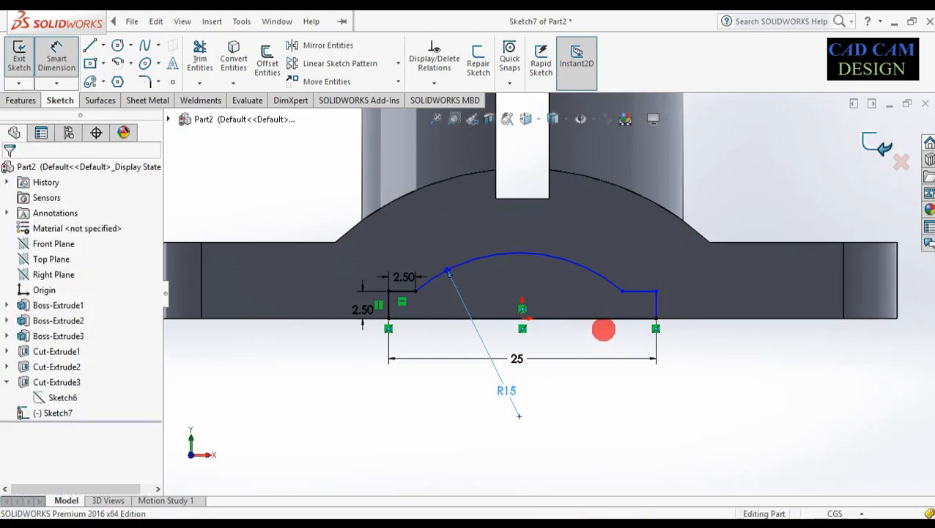
scroll(601, 346, "up", 2)
middle_click_drag(601, 347, 459, 271)
left_click(209, 63)
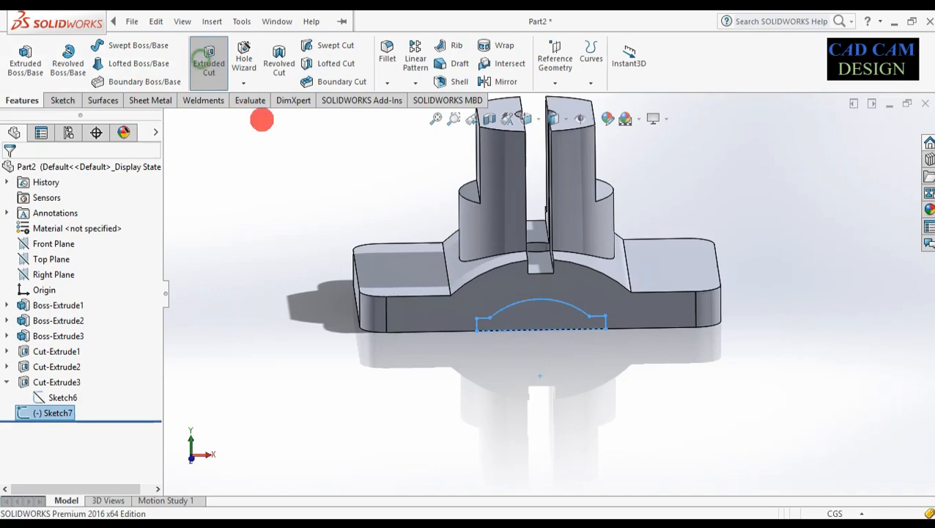
middle_click_drag(522, 340, 566, 355)
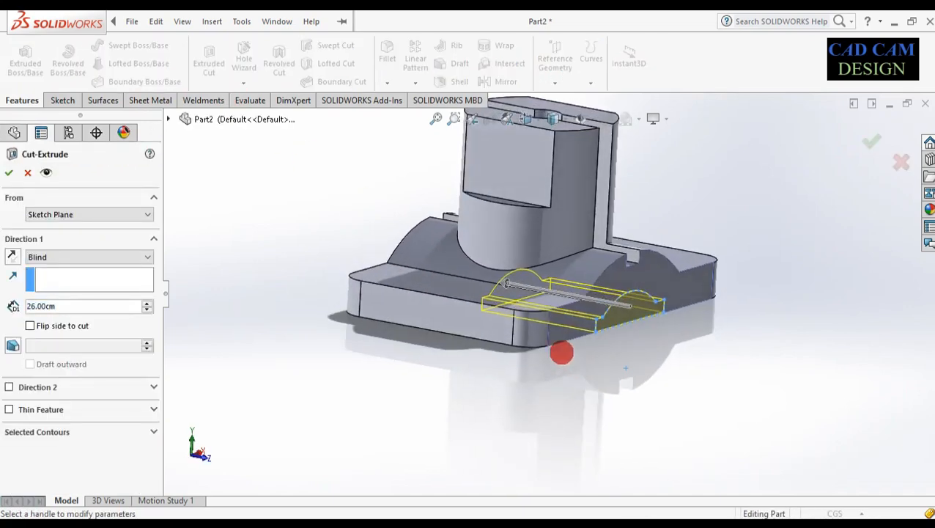
left_click(98, 249)
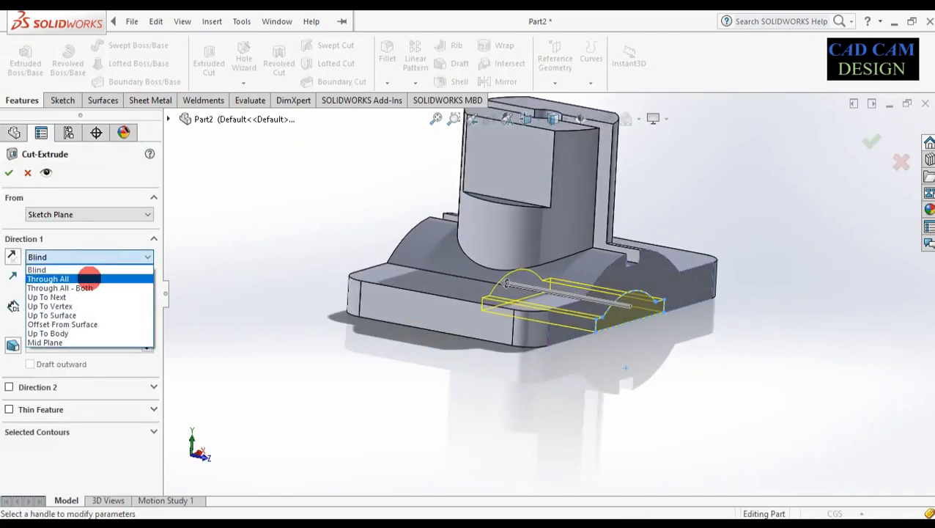
left_click(90, 275)
mouse_move(445, 316)
middle_mouse_down()
mouse_move(499, 329)
mouse_move(697, 225)
middle_mouse_up()
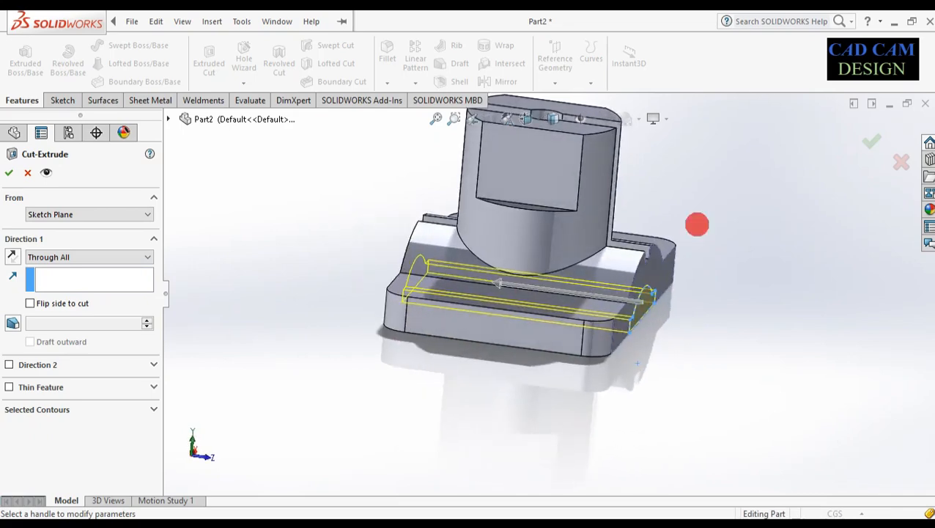
left_click(864, 134)
Start a new sketch on the Front Plane and orient the view normal to it
mouse_move(690, 346)
middle_mouse_down()
mouse_move(677, 351)
mouse_move(657, 321)
mouse_move(588, 269)
mouse_move(597, 237)
mouse_move(601, 350)
mouse_move(598, 253)
mouse_move(591, 278)
mouse_move(559, 295)
middle_mouse_up()
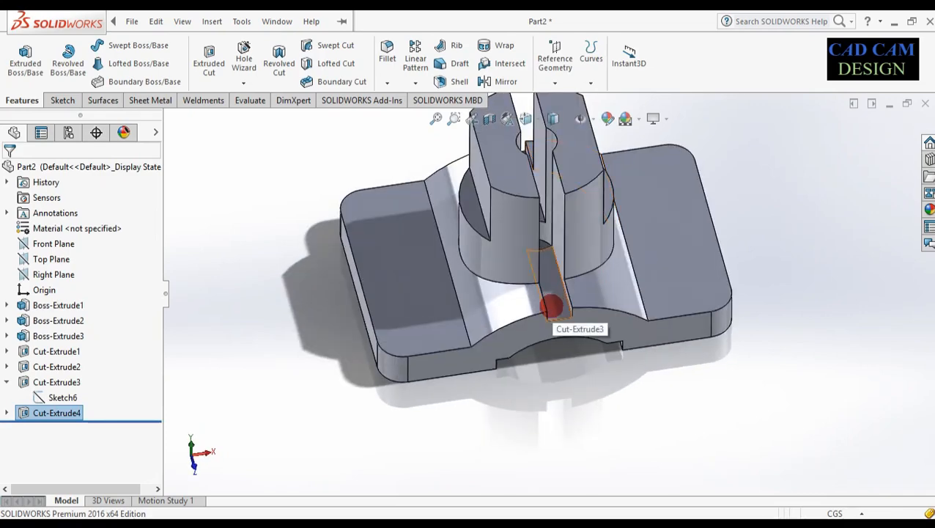
mouse_move(564, 355)
middle_mouse_down()
mouse_move(570, 273)
mouse_move(551, 204)
mouse_move(551, 363)
mouse_move(556, 334)
middle_mouse_up()
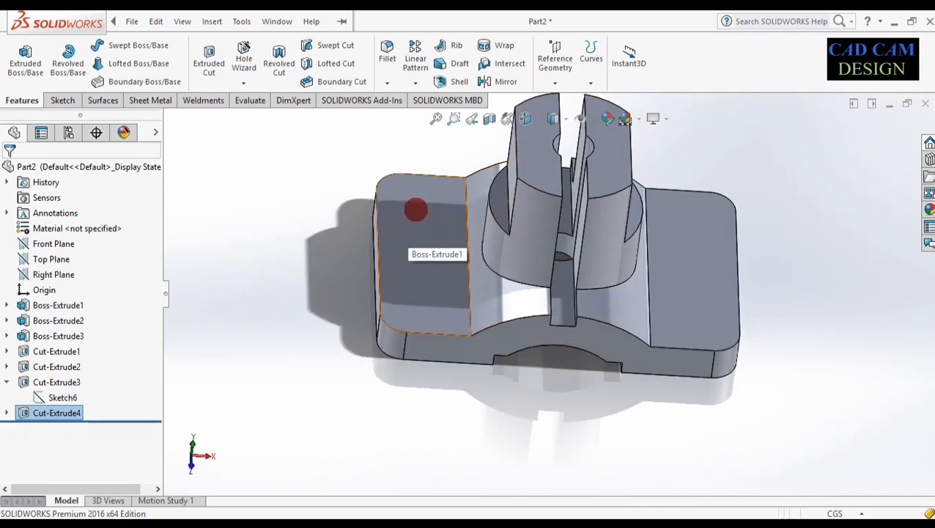
right_click(44, 244)
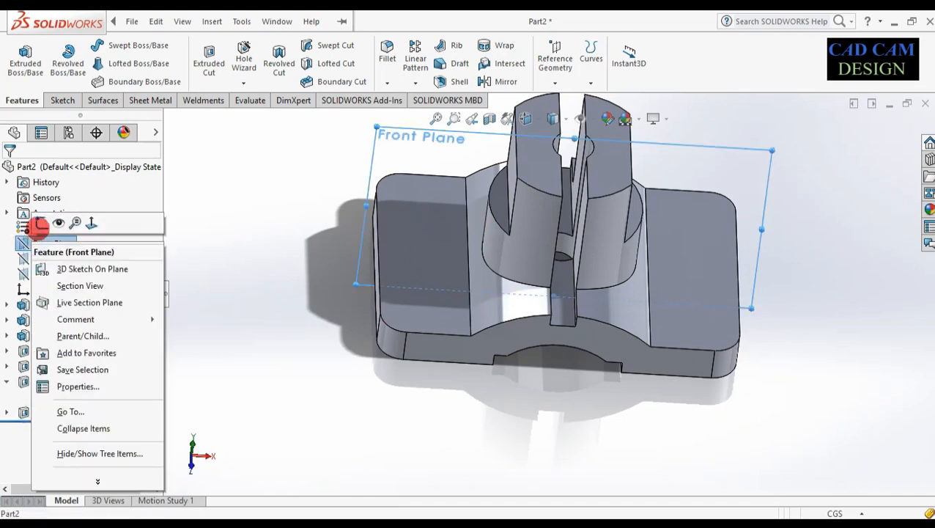
left_click(40, 221)
right_click(50, 428)
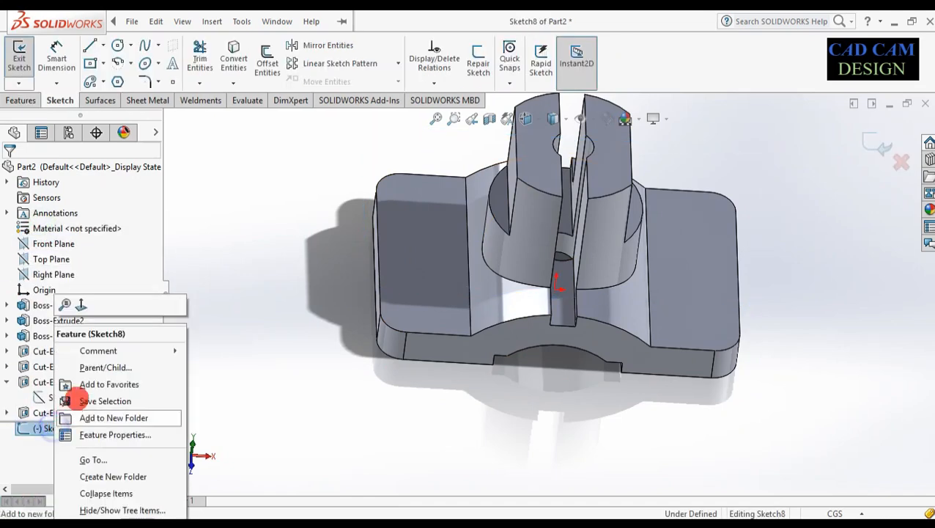
left_click(80, 304)
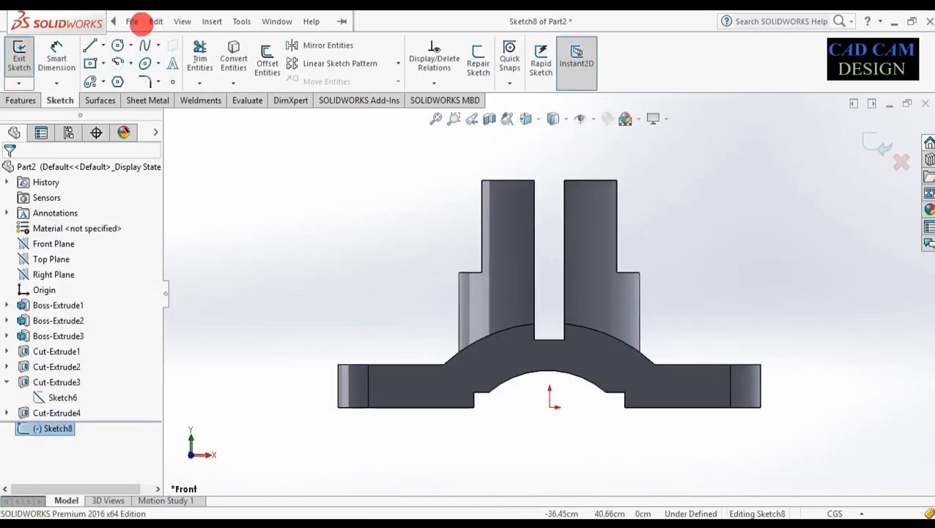
Sketch a closed four-line rib profile from the base's upper left edge to the cylinder's lower shoulder corner, about 16 cm wide and 15 cm high
left_click(88, 47)
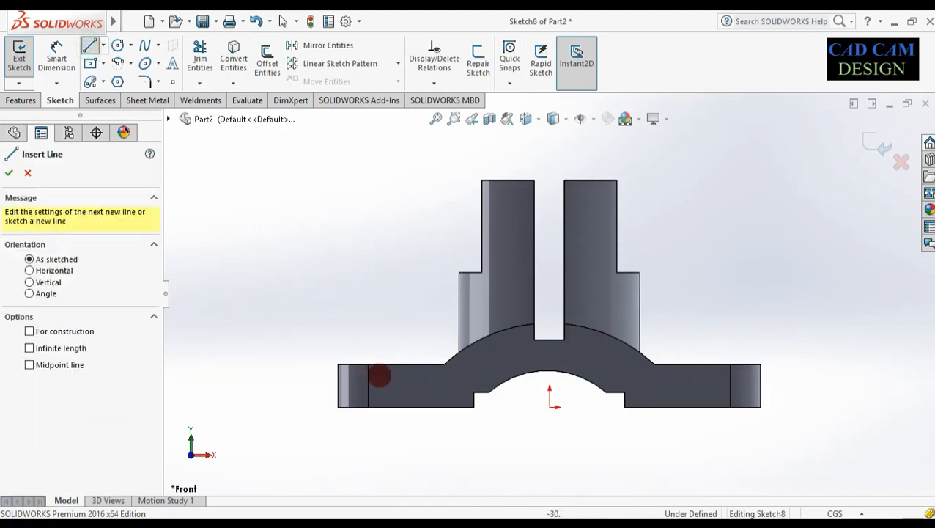
left_click_drag(368, 365, 458, 276)
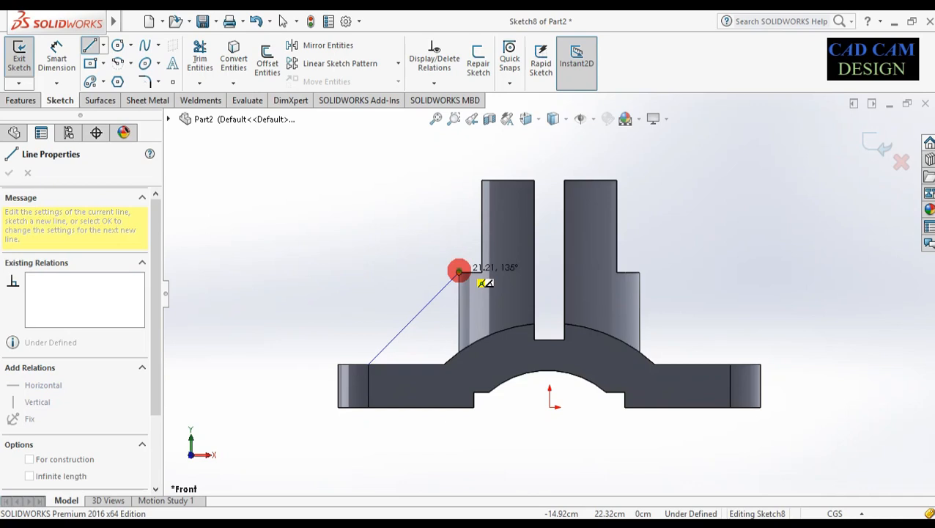
left_click(458, 272)
scroll(460, 272, "down", 5)
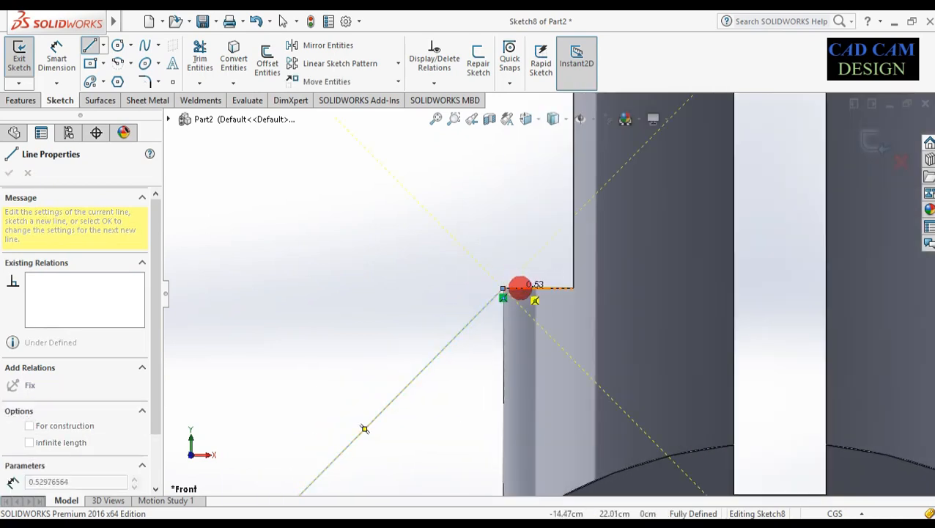
scroll(520, 287, "up", 5)
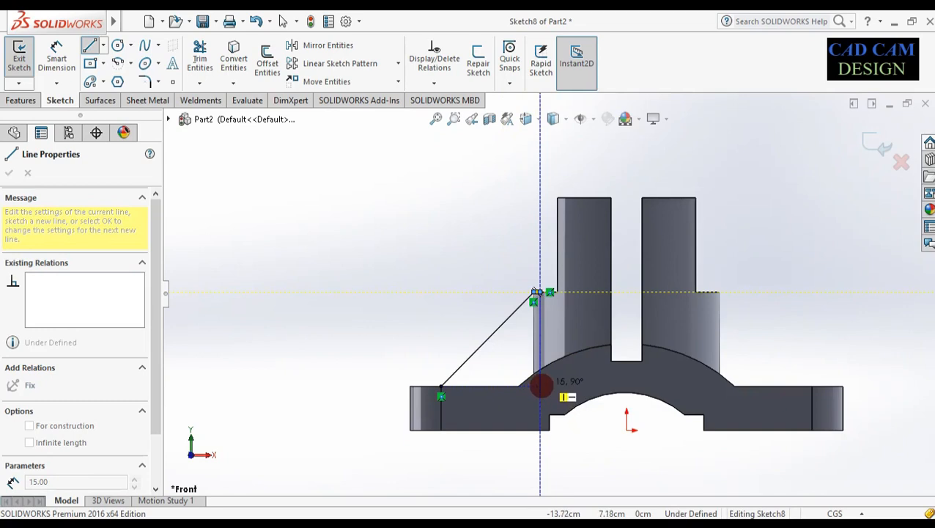
left_click(541, 386)
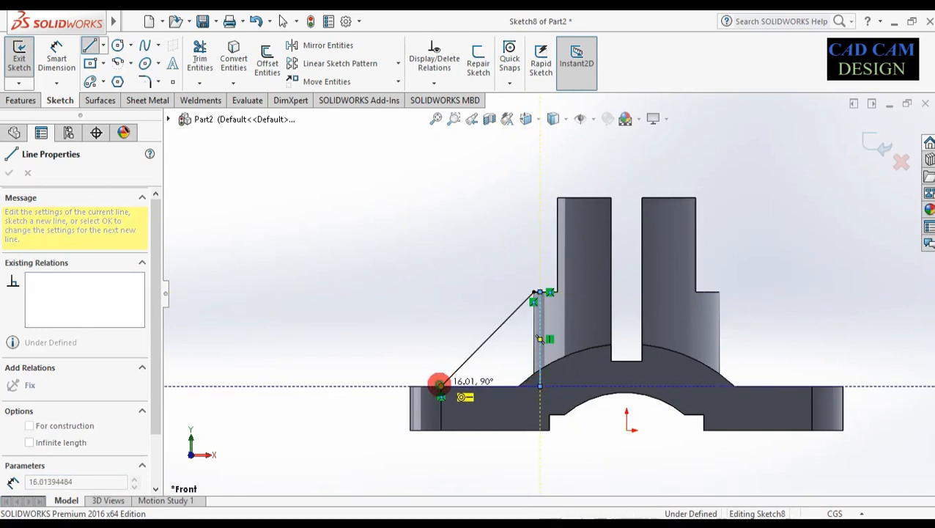
left_click(440, 383)
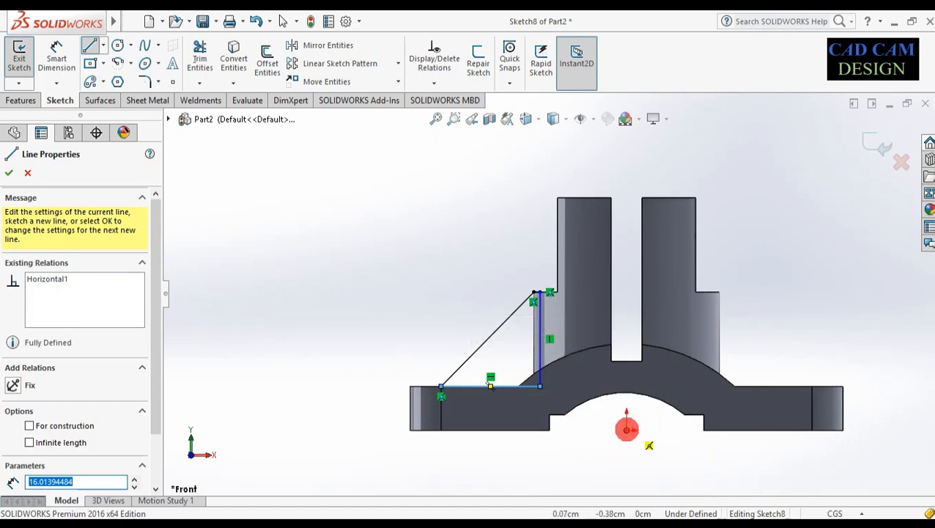
Sketch a vertical line from the origin up through the slot to just below the cylinder's top
left_click(627, 202)
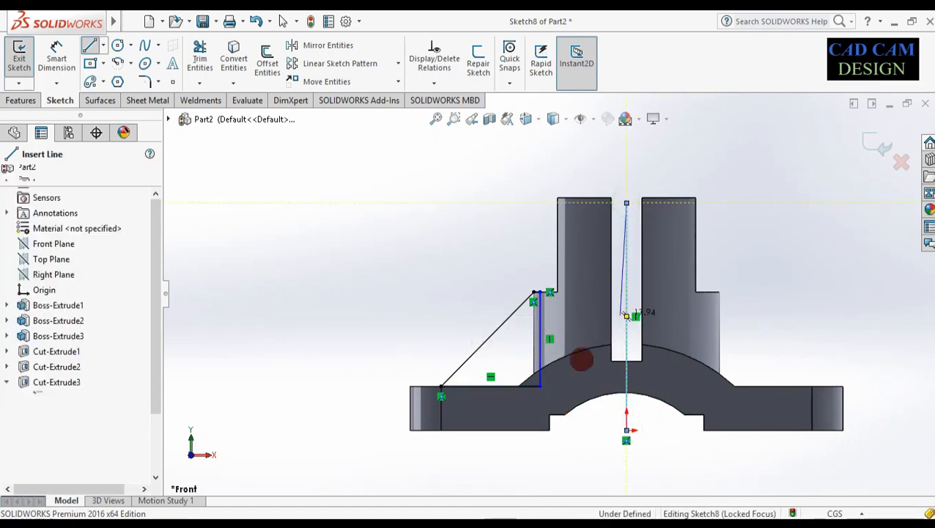
key("Escape")
scroll(527, 367, "down", 1)
Dimension the rib profile's short top line as 1 cm and add driven dimensions to its bottom and vertical lines
right_click_drag(550, 470, 501, 246)
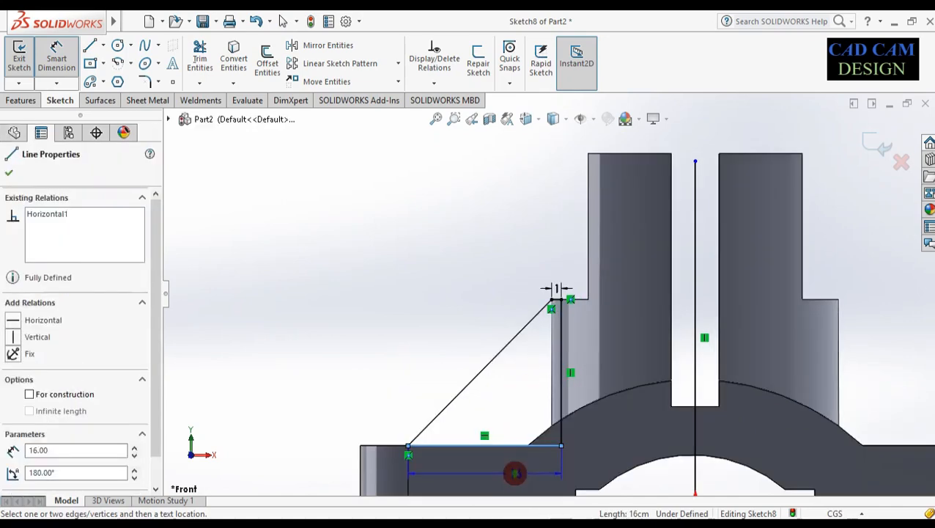
left_click(516, 473)
left_click(551, 267)
left_click(561, 348)
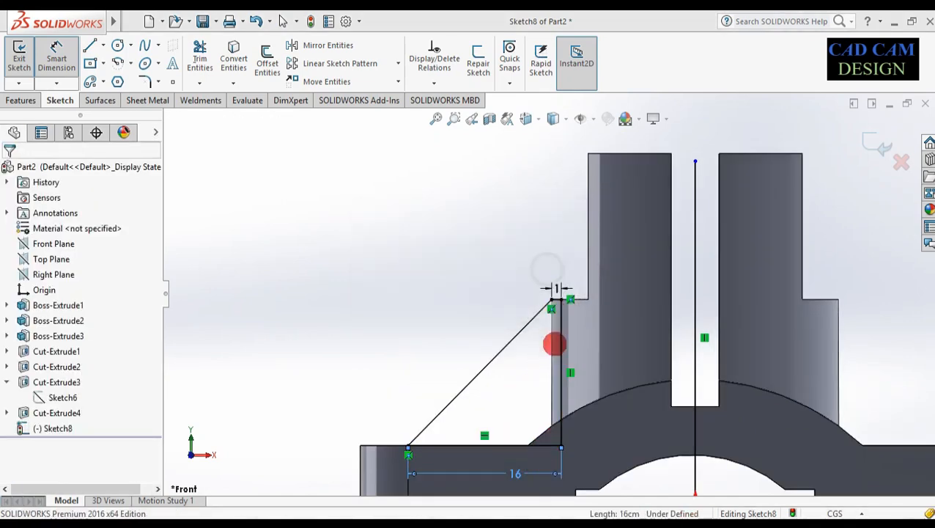
key("Escape")
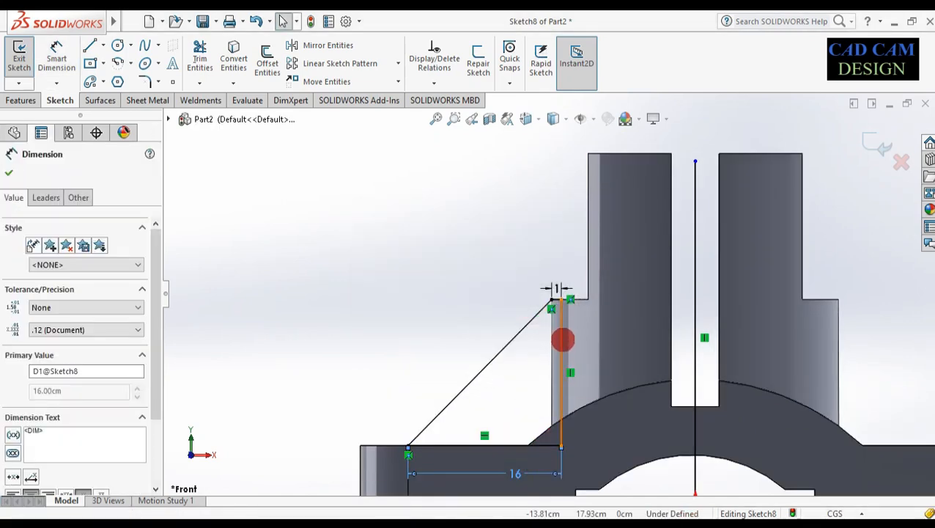
left_click(561, 348)
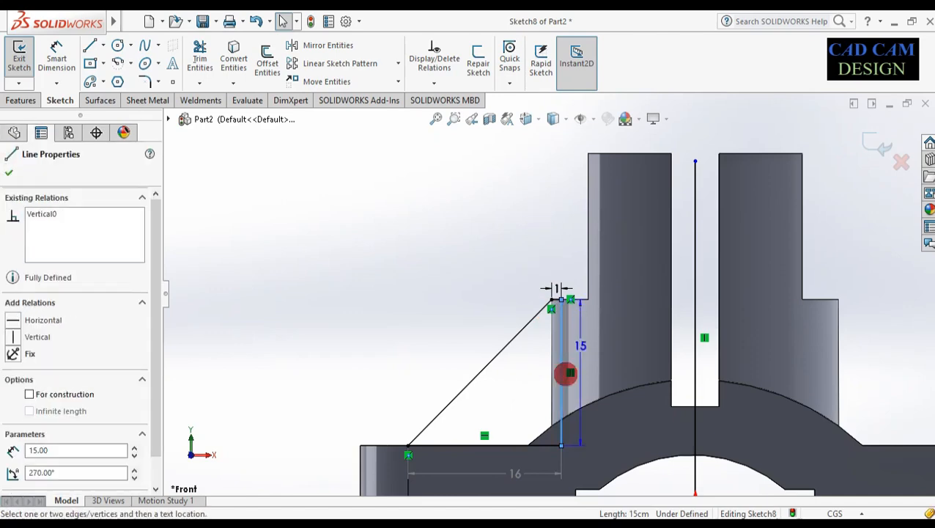
left_click(526, 382)
left_click(551, 267)
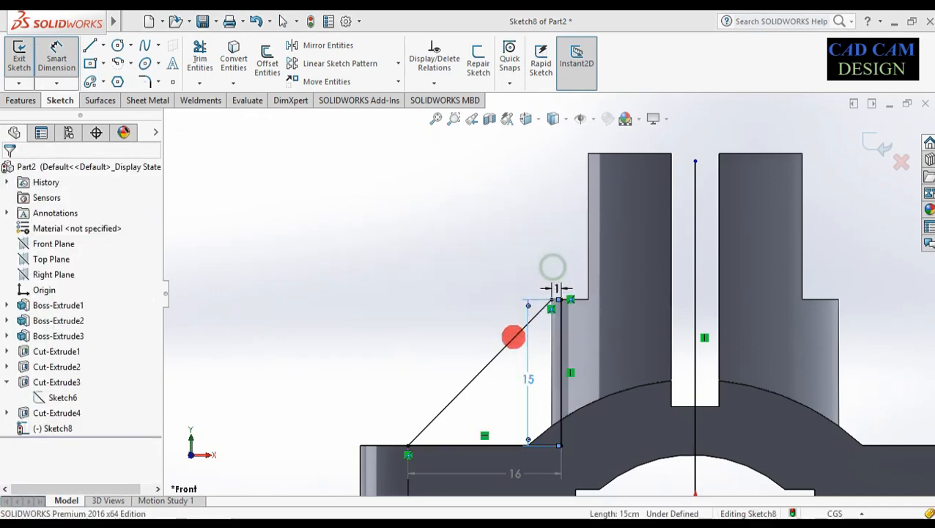
Add a driven angle dimension between the rib profile's sloped line and its bottom line
right_click_drag(456, 366, 437, 273)
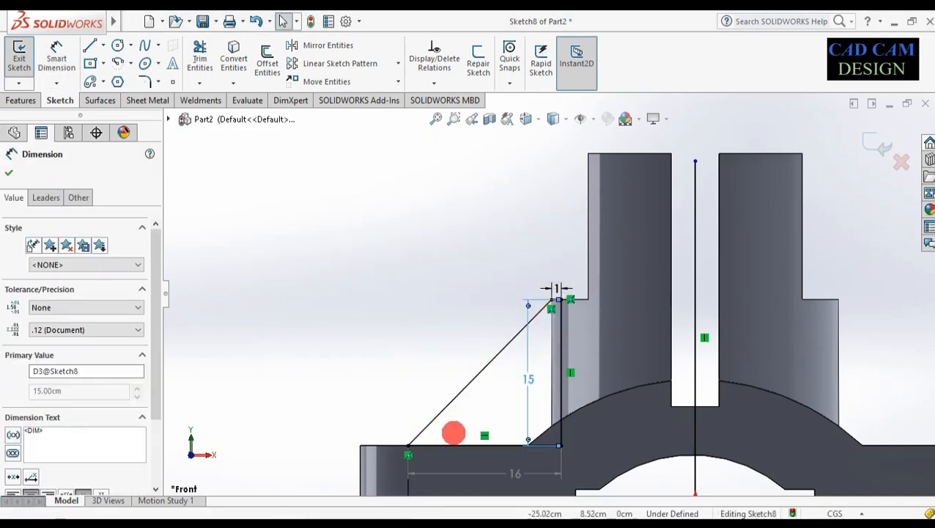
left_click(443, 443)
left_click(437, 417)
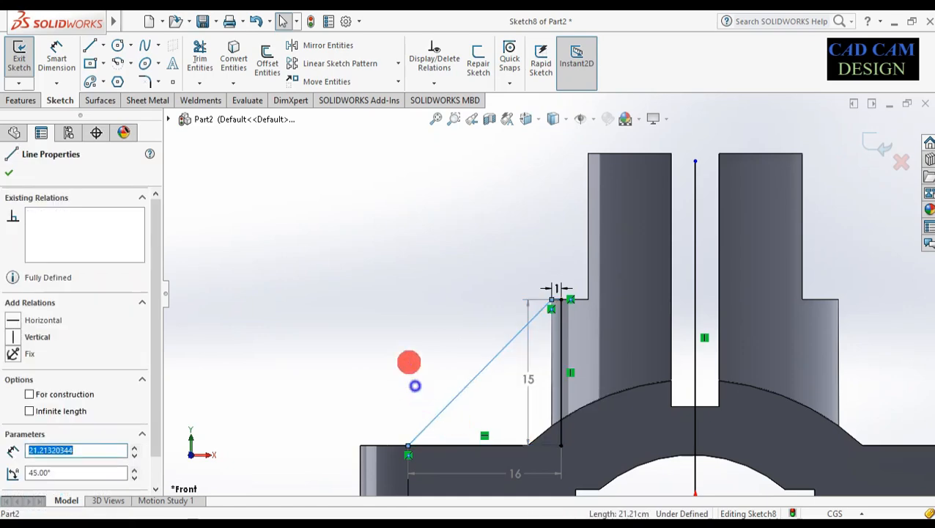
right_click_drag(467, 369, 459, 421)
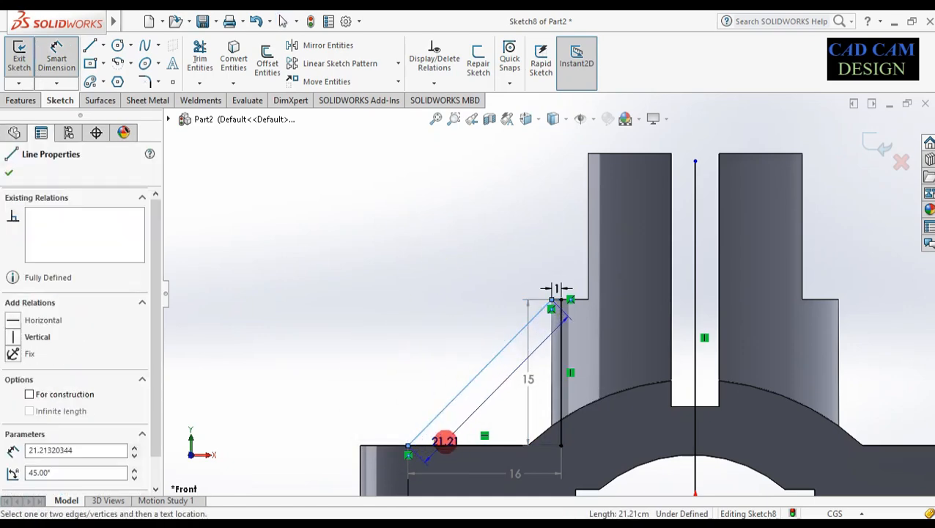
left_click(483, 443)
left_click(459, 428)
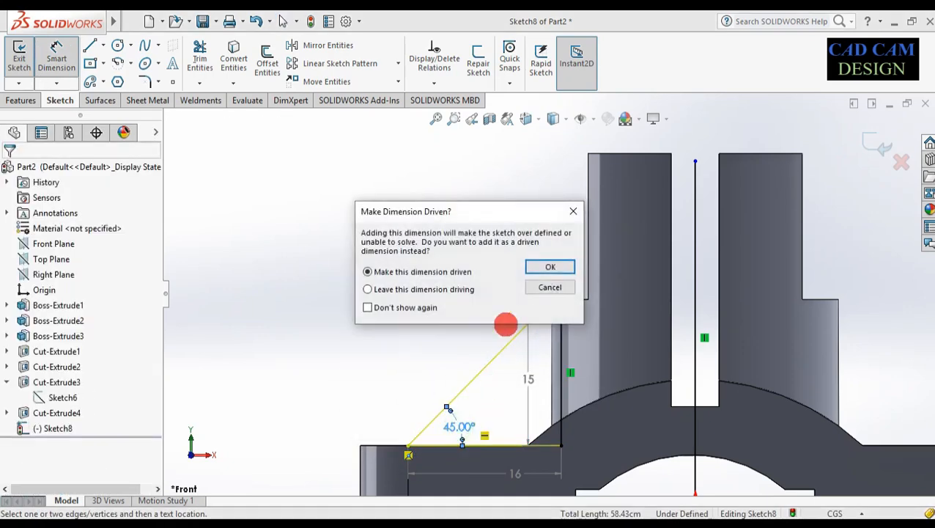
left_click(550, 268)
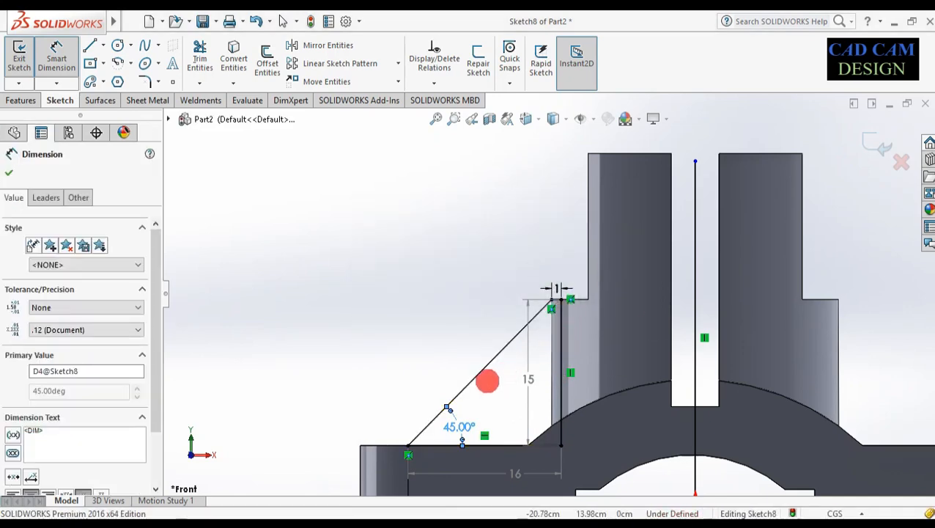
Add a driven length dimension to the rib profile's sloped line
left_click(488, 359)
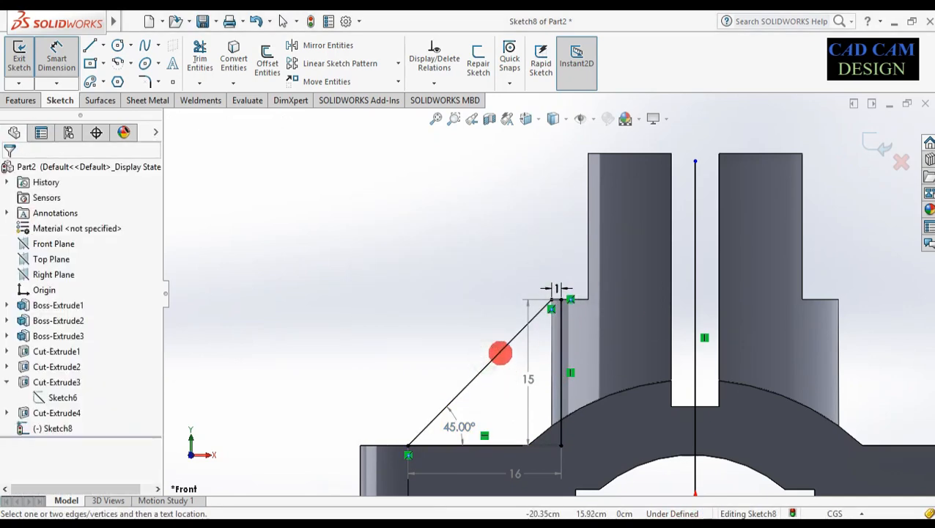
left_click(480, 372)
left_click(496, 324)
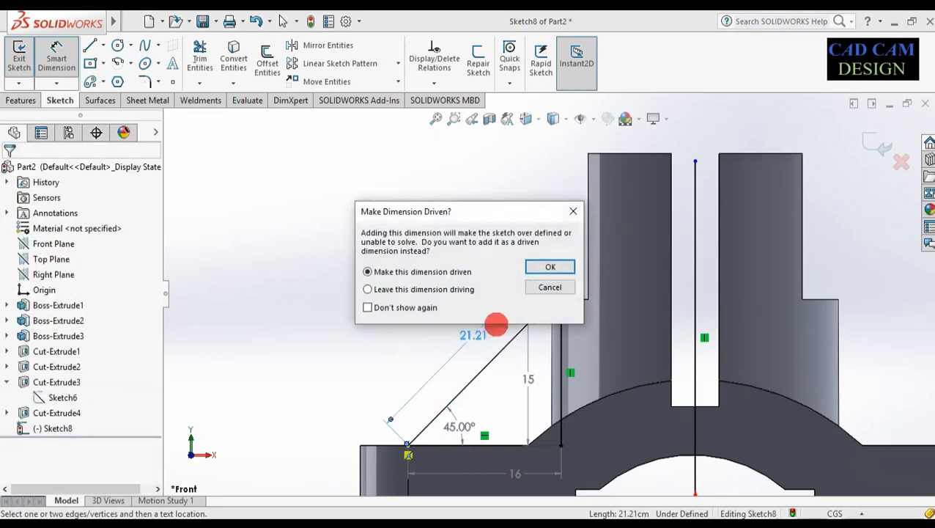
left_click(548, 267)
Mirror the rib profile's sloped, bottom, vertical and short top lines about the vertical centre line, keeping the originals
scroll(491, 326, "up", 2)
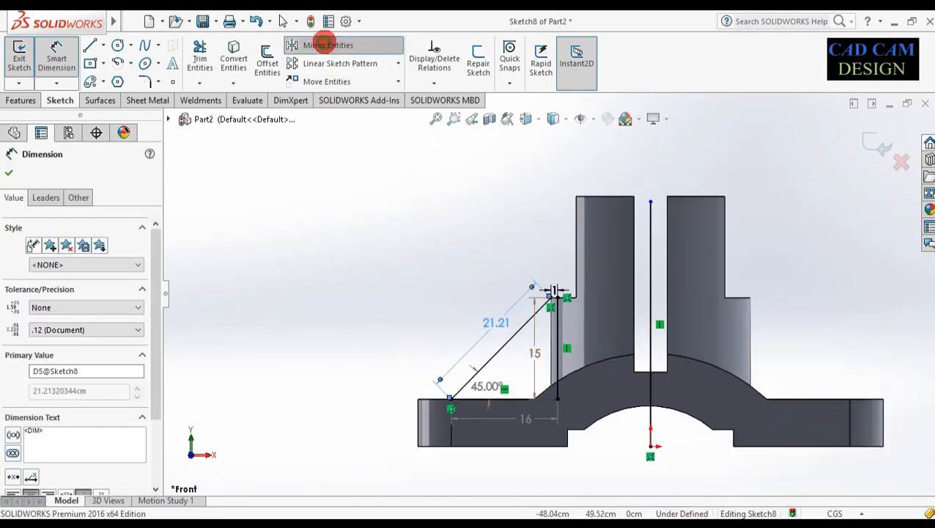
left_click(325, 45)
left_click(505, 342)
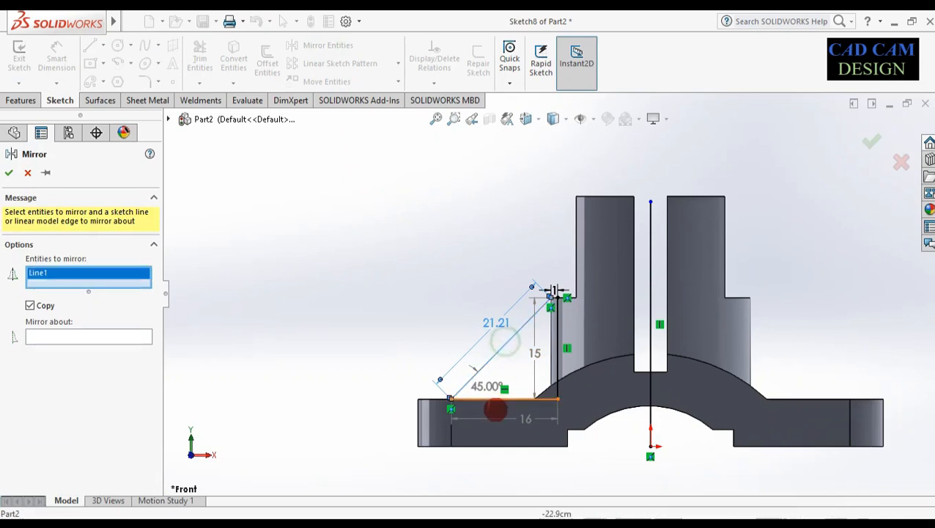
left_click(496, 399)
left_click(558, 365)
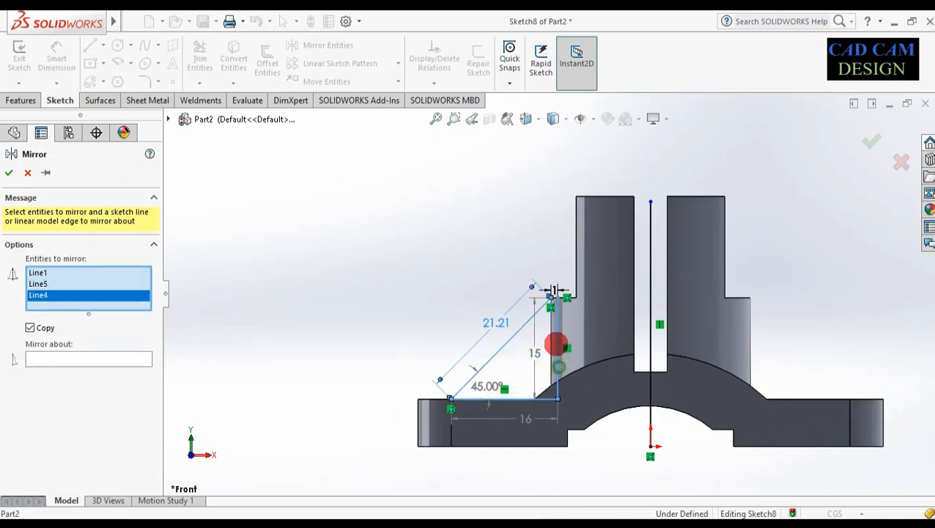
scroll(557, 293, "down", 5)
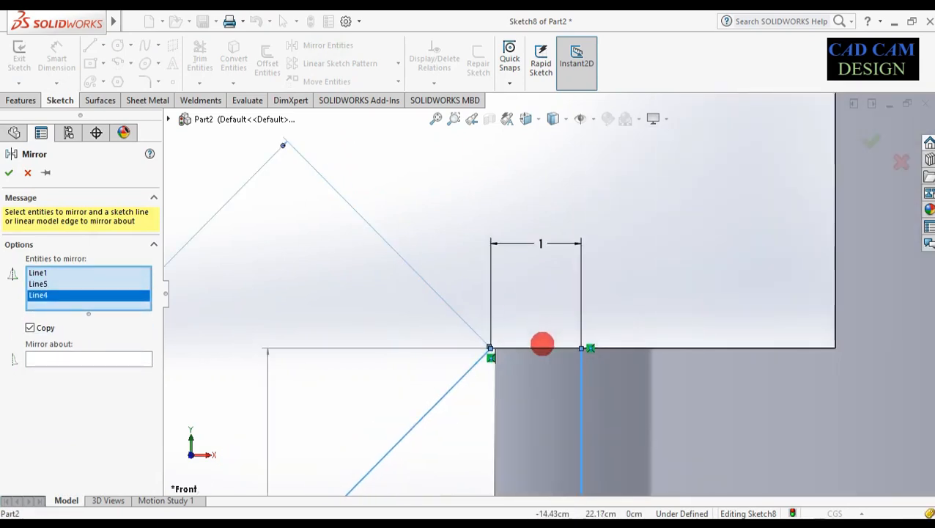
left_click(541, 350)
scroll(542, 359, "up", 5)
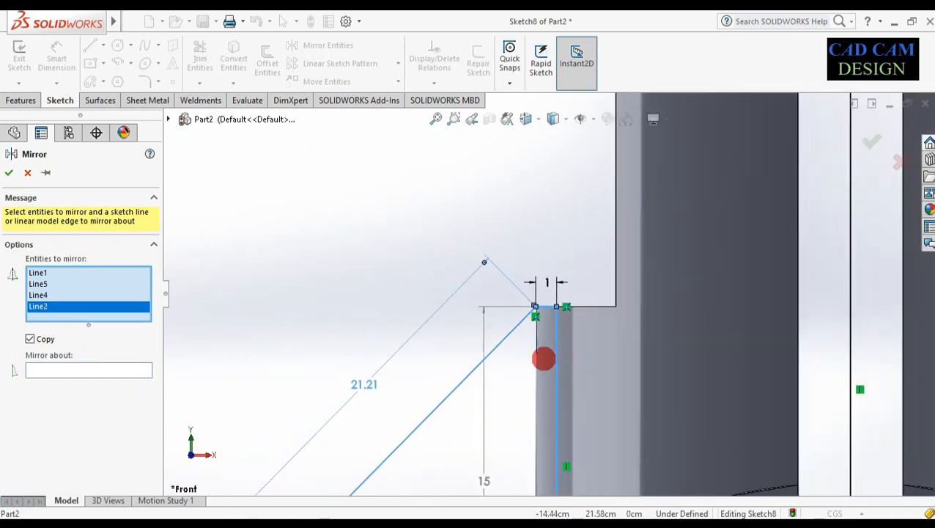
left_click(131, 374)
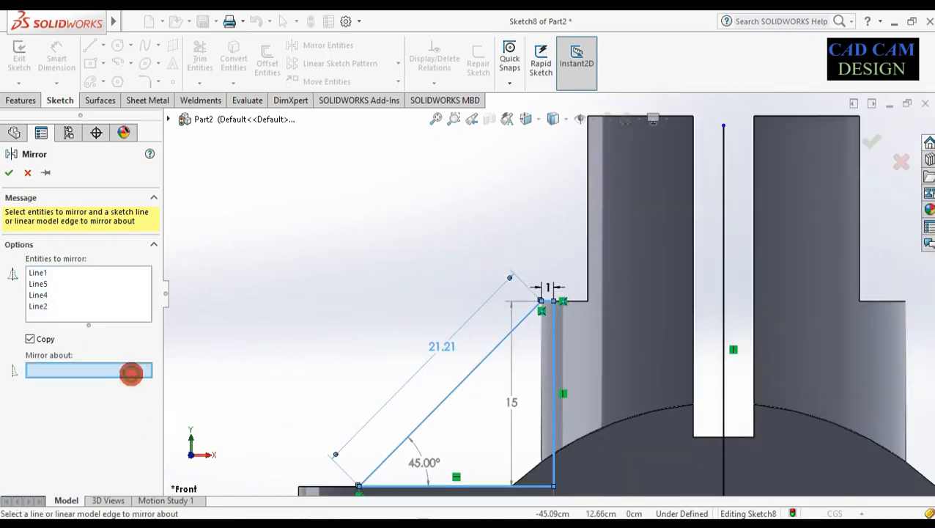
left_click(722, 268)
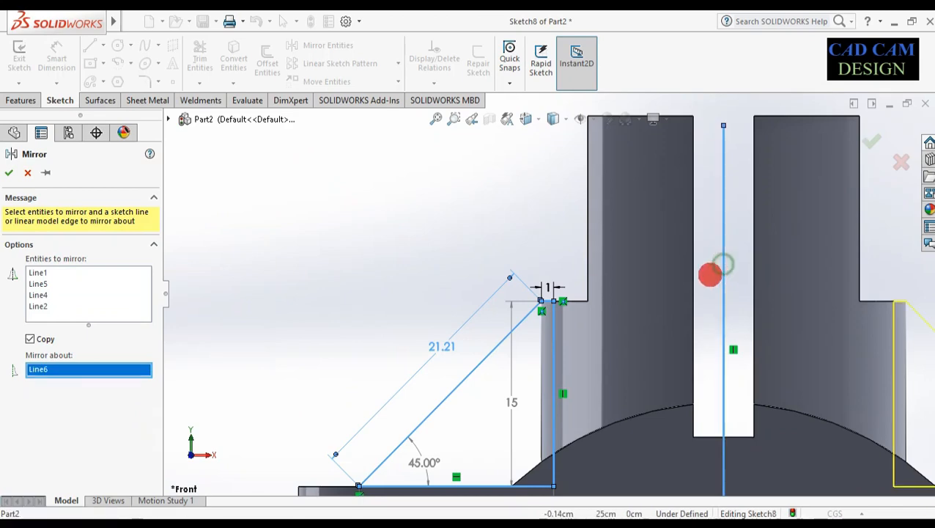
scroll(696, 282, "up", 5)
scroll(681, 282, "down", 3)
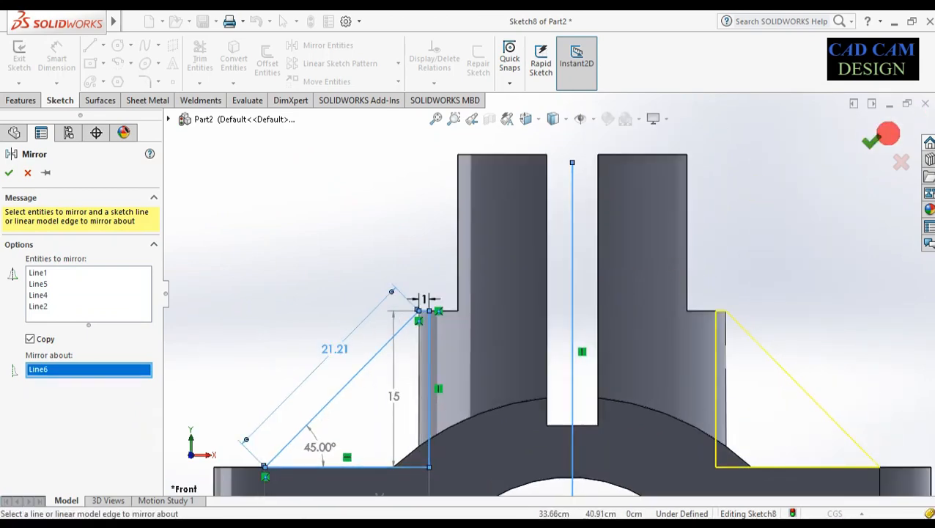
left_click(872, 140)
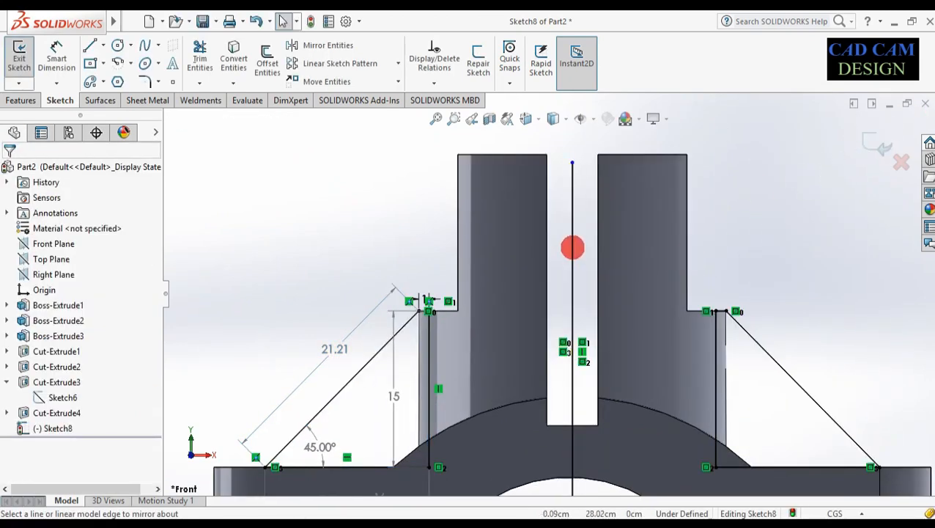
Delete the vertical centre line that runs through the slot
left_click(573, 247)
key("Delete")
scroll(557, 278, "up", 3)
mouse_move(553, 285)
middle_mouse_down()
mouse_move(574, 319)
mouse_move(539, 378)
middle_mouse_up()
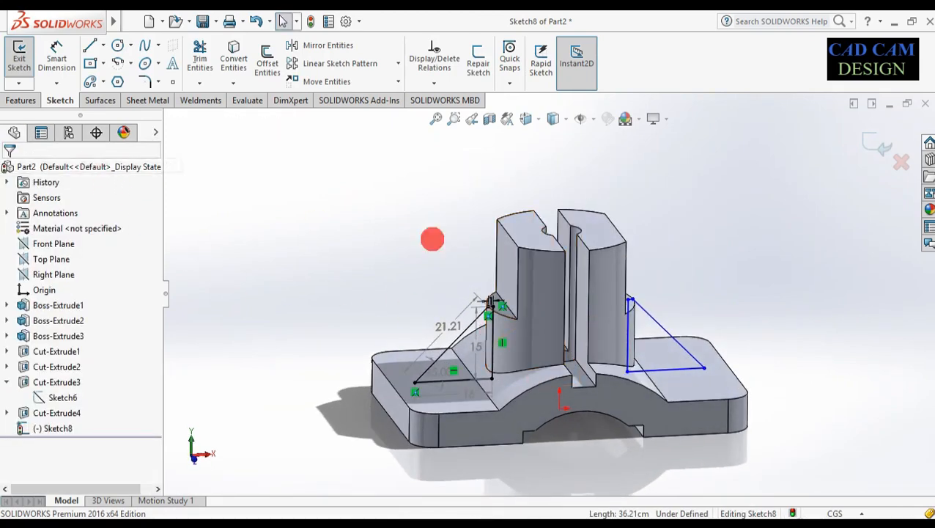
Extrude both rib profiles as a merged boss with a Mid Plane depth of 3 cm
left_click(21, 100)
left_click(25, 60)
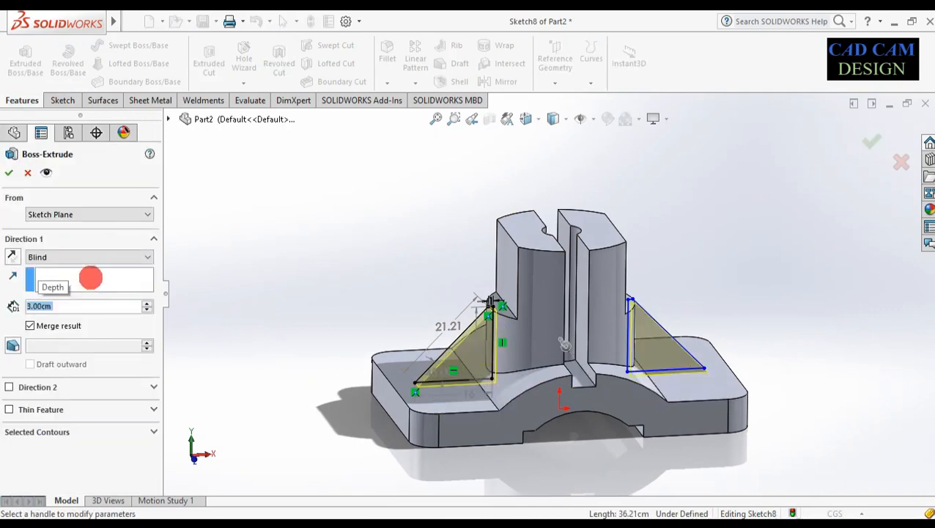
left_click(109, 256)
left_click(87, 320)
mouse_move(198, 320)
middle_mouse_down()
mouse_move(313, 371)
mouse_move(455, 286)
middle_mouse_up()
scroll(566, 321, "down", 5)
scroll(575, 326, "down", 3)
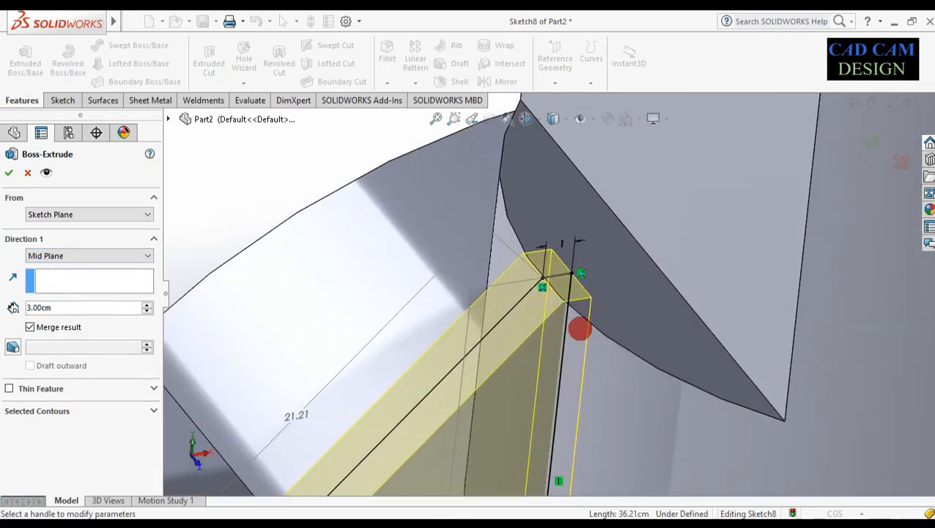
scroll(578, 328, "up", 10)
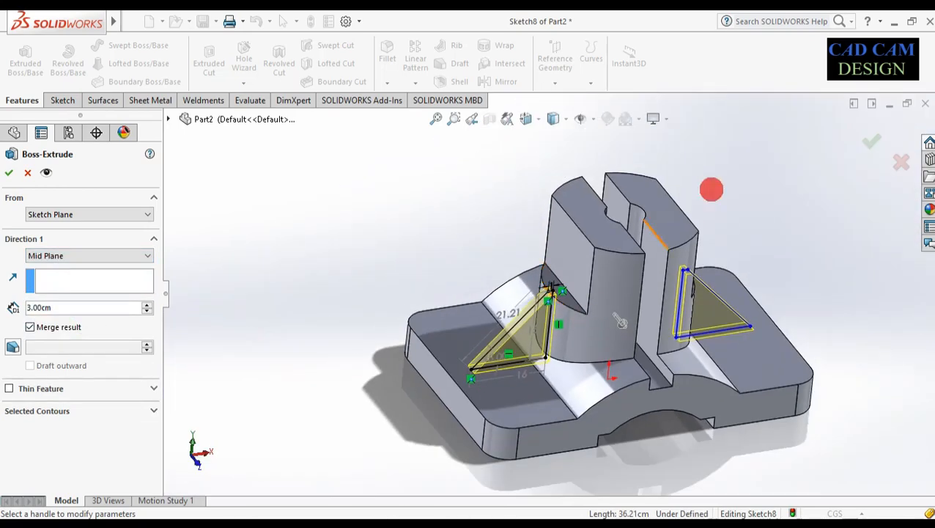
left_click(859, 142)
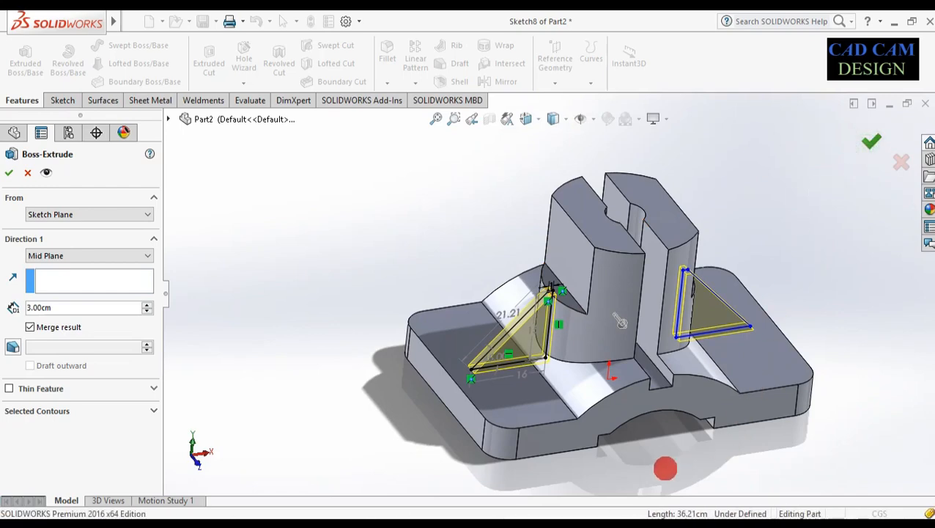
Start a sketch on the base plate's top face and draw a circle about 4.3 cm in diameter, concentric with its rear-left rounded corner
mouse_move(660, 445)
middle_mouse_down()
mouse_move(648, 409)
mouse_move(568, 392)
mouse_move(630, 379)
mouse_move(641, 403)
mouse_move(701, 405)
mouse_move(448, 318)
middle_mouse_up()
left_click(444, 328)
left_click(487, 294)
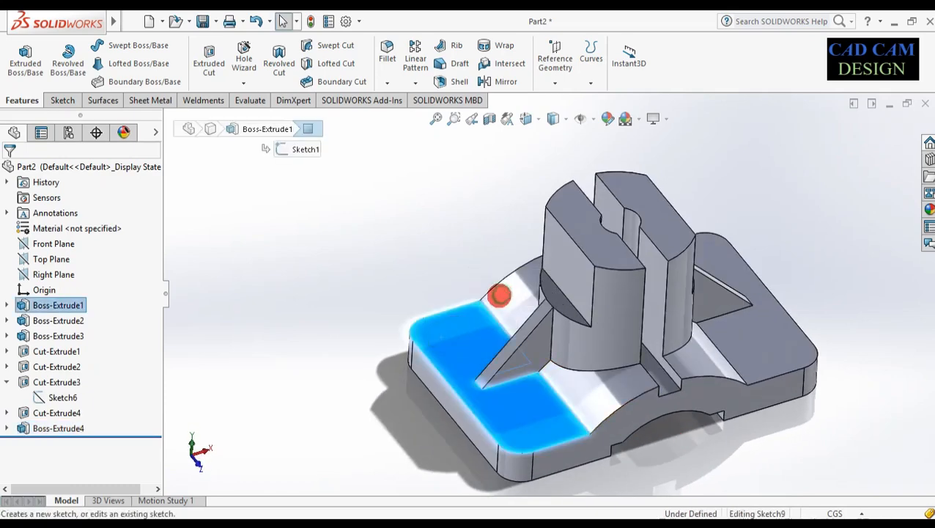
right_click(33, 442)
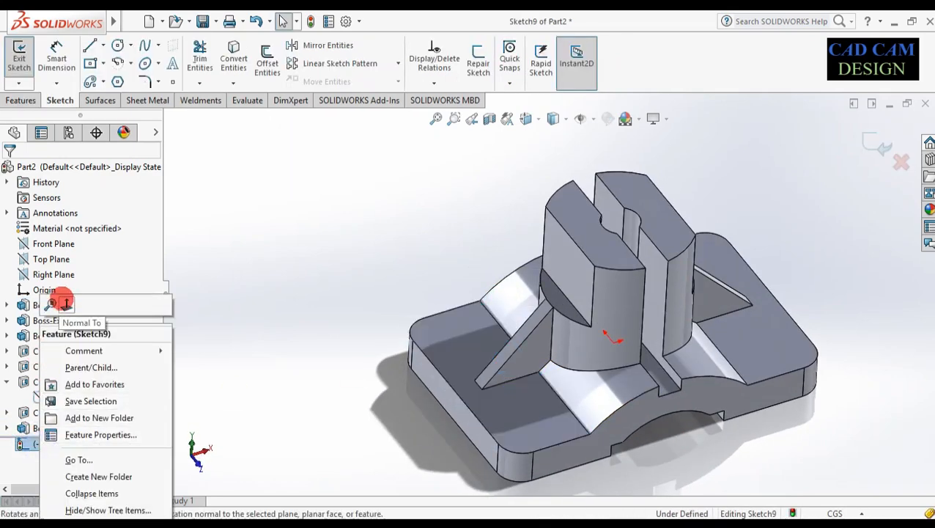
left_click(63, 302)
mouse_move(116, 26)
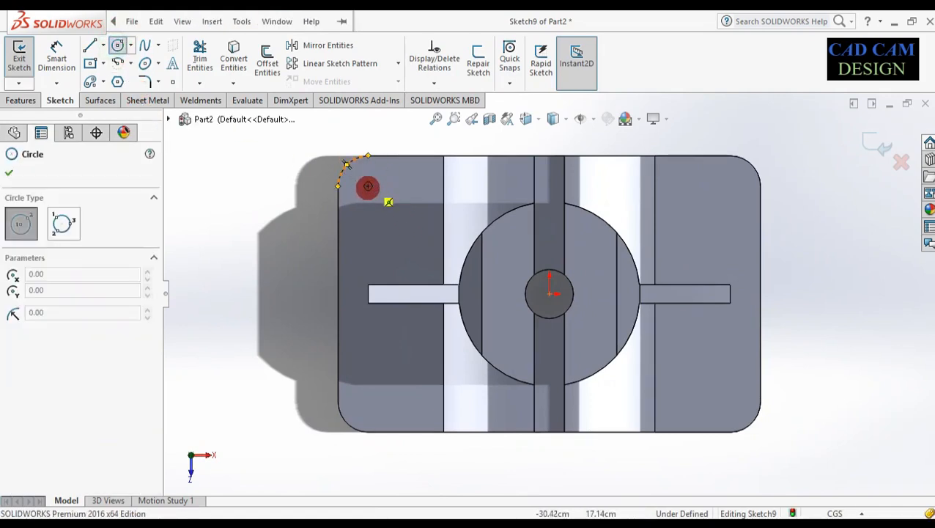
left_click(368, 186)
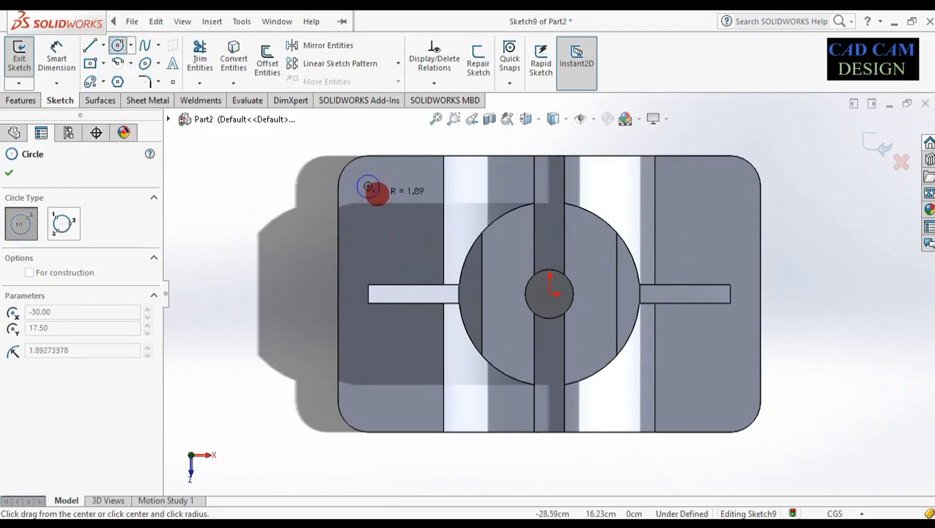
left_click(375, 192)
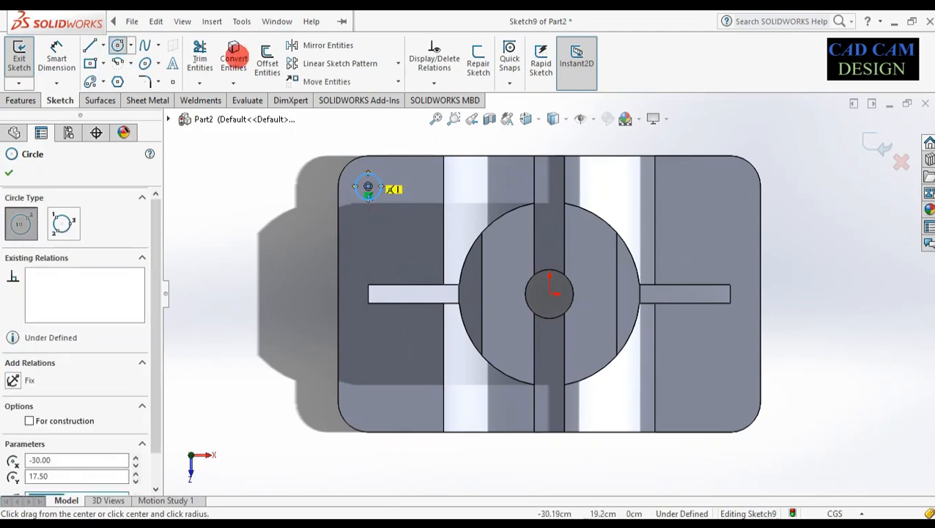
Dimension the corner circle's diameter as 3 cm
right_click_drag(309, 235, 344, 176)
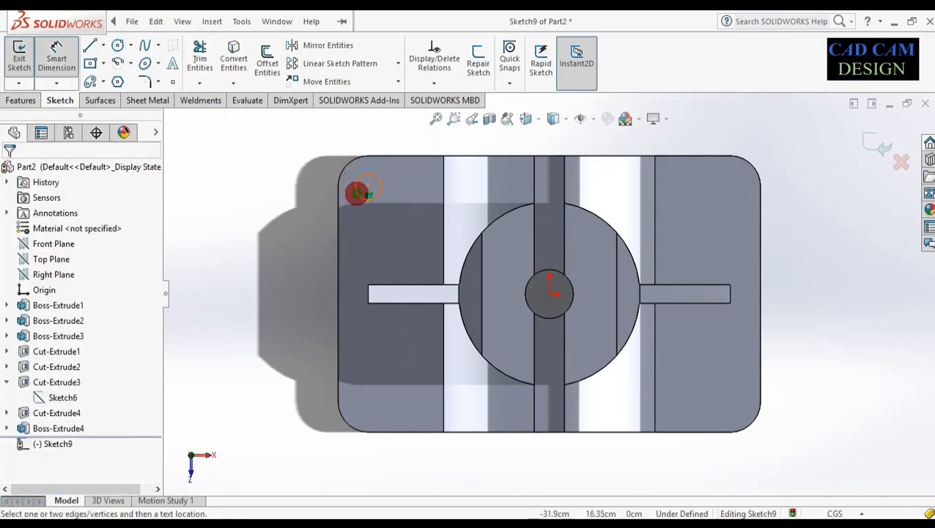
left_click(368, 193)
left_click(321, 184)
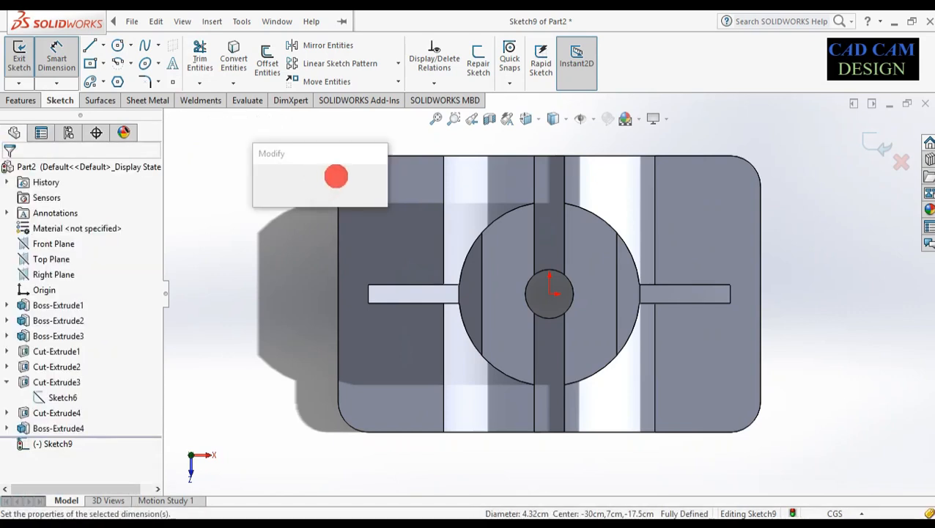
key("Return")
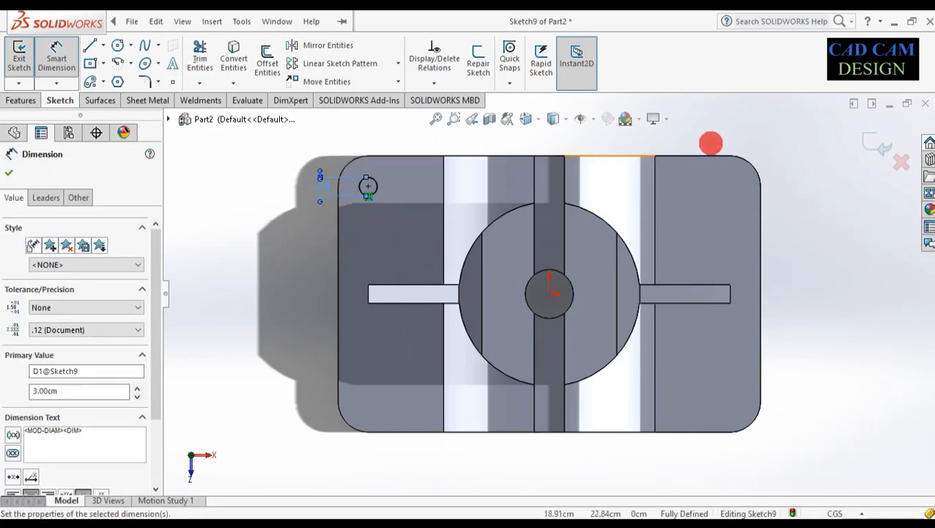
Set up a linear sketch pattern of the corner circle with 2 instances spaced 60 cm along the X-axis
left_click(311, 21)
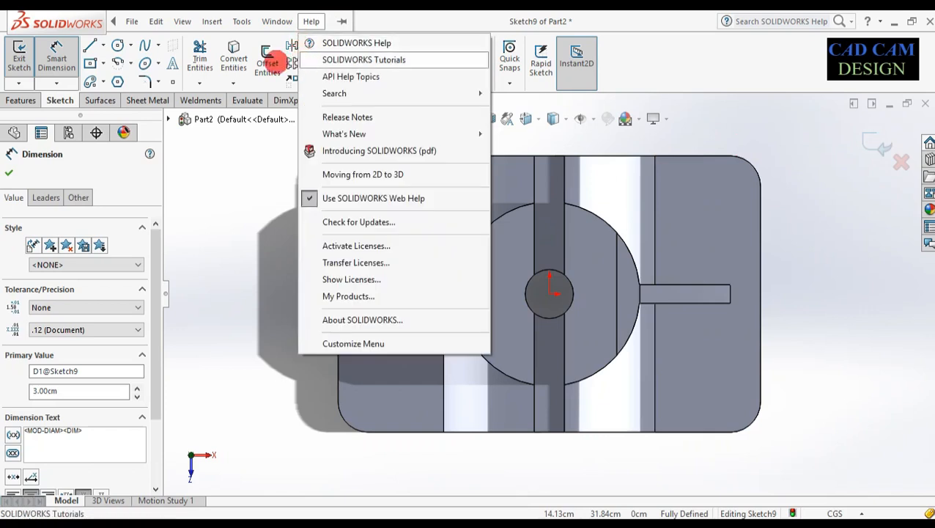
left_click(292, 63)
left_click(324, 65)
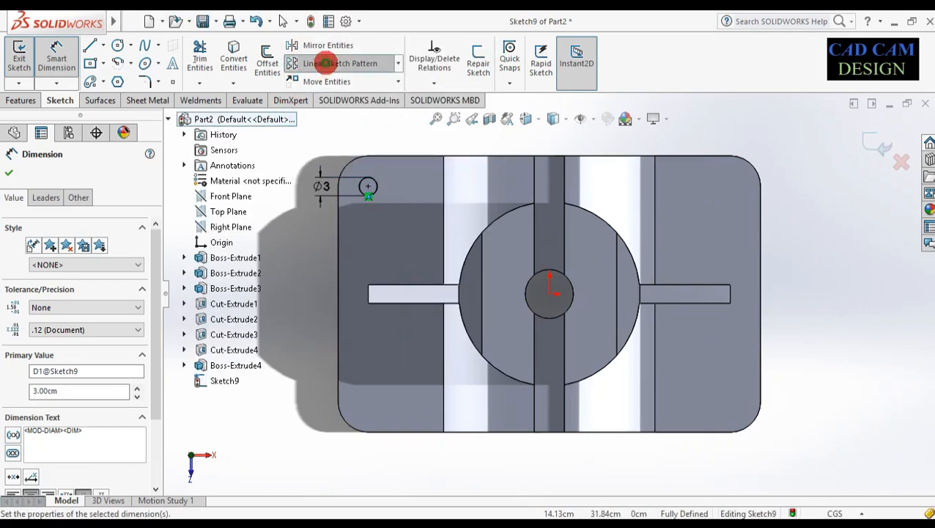
left_click(79, 208)
left_click(230, 196)
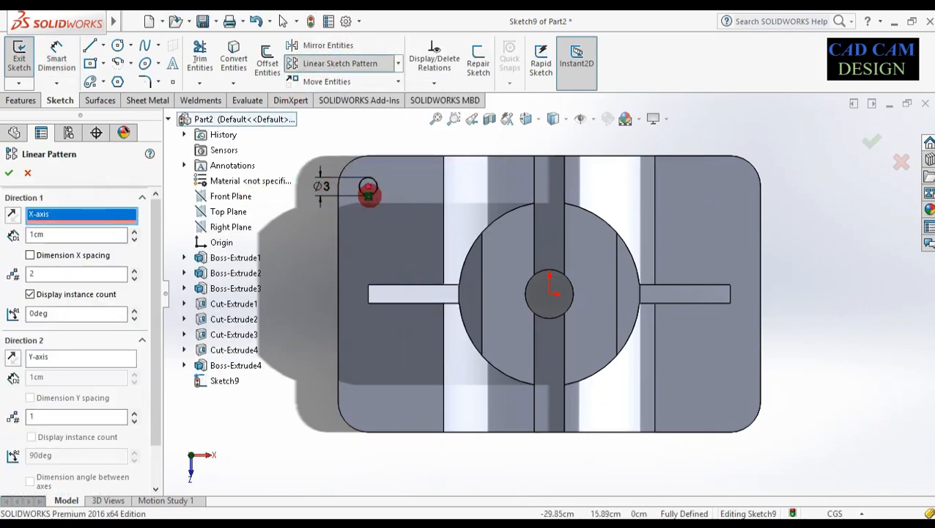
left_click(371, 187)
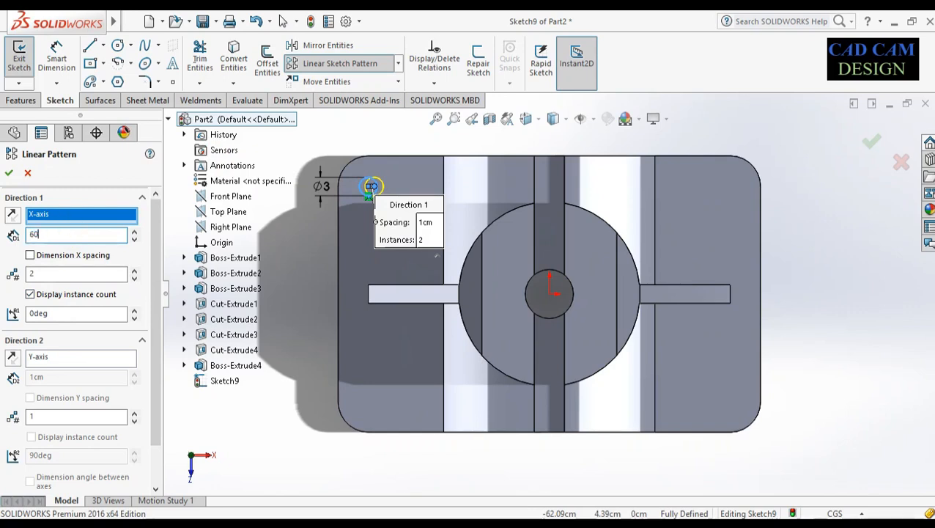
key("Return")
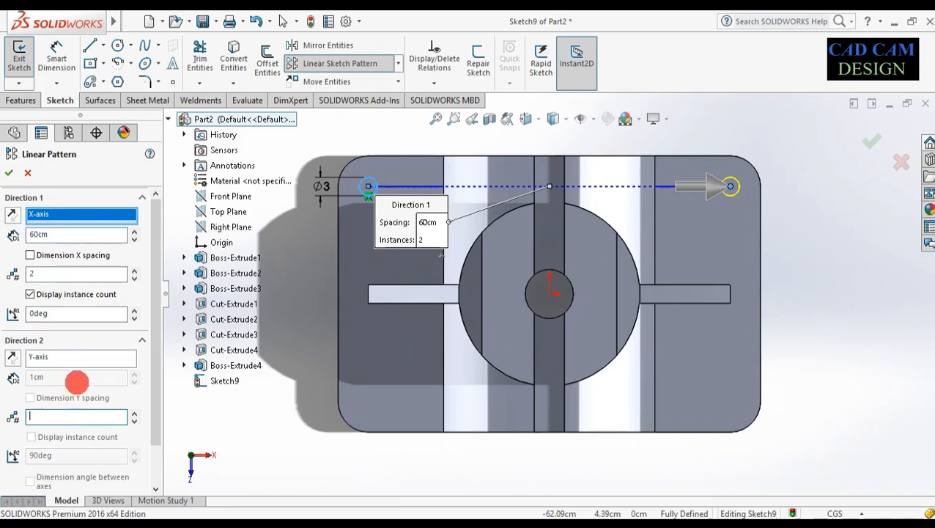
Add a second pattern direction with 2 instances at 270 degrees spaced 35 cm, and complete the circle pattern
key("Return")
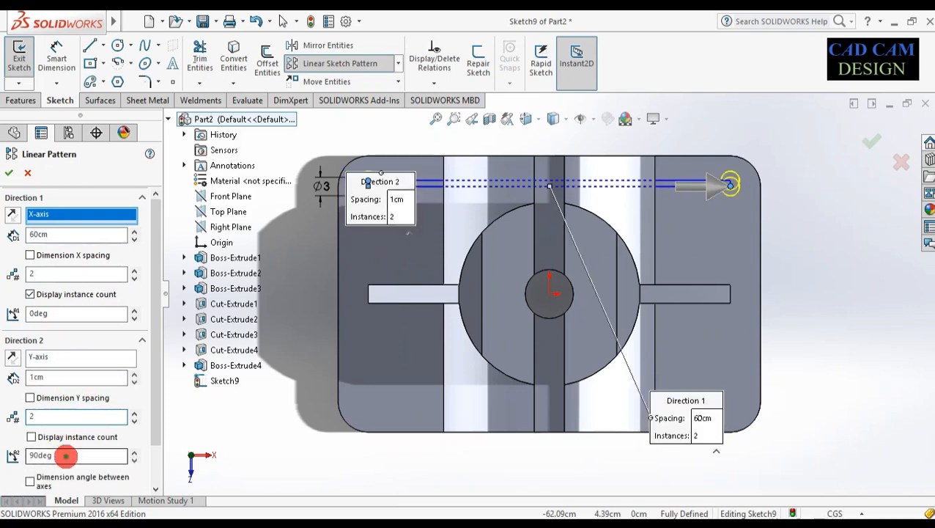
type("270")
key("Return")
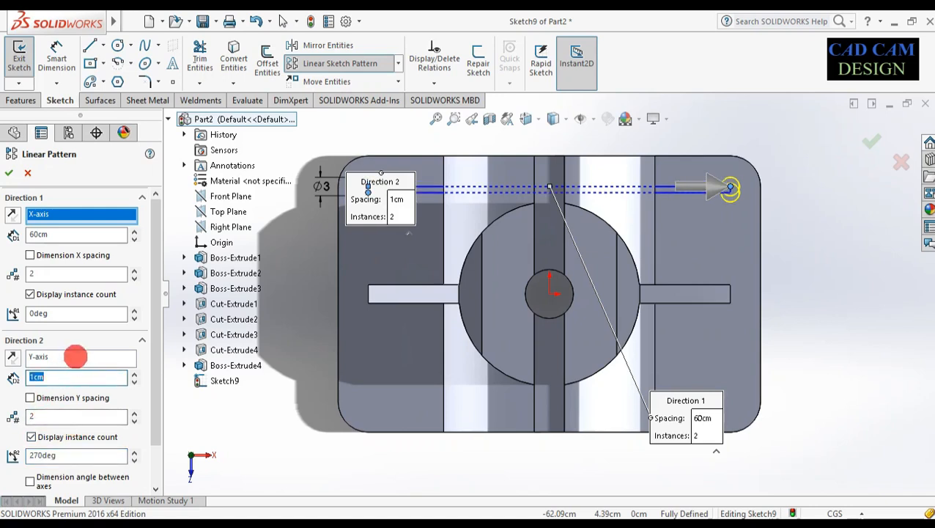
type("35")
key("Return")
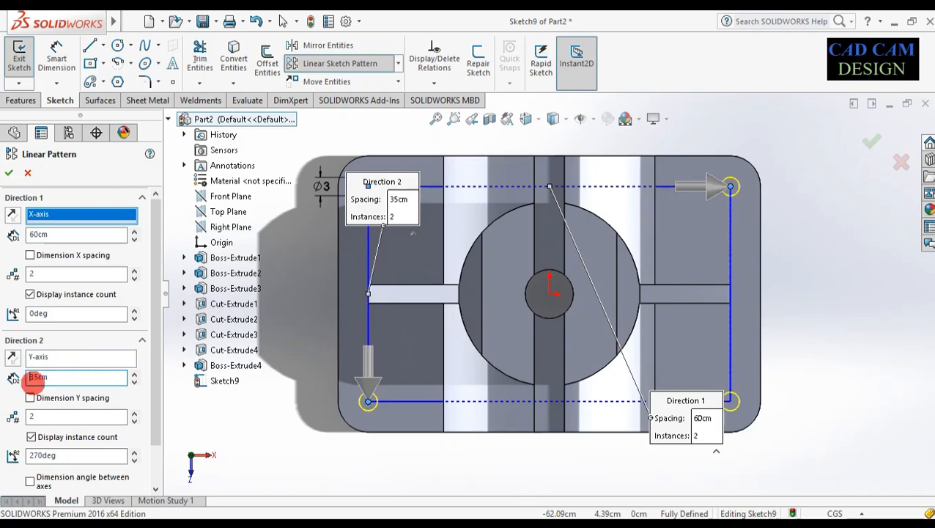
left_click(7, 173)
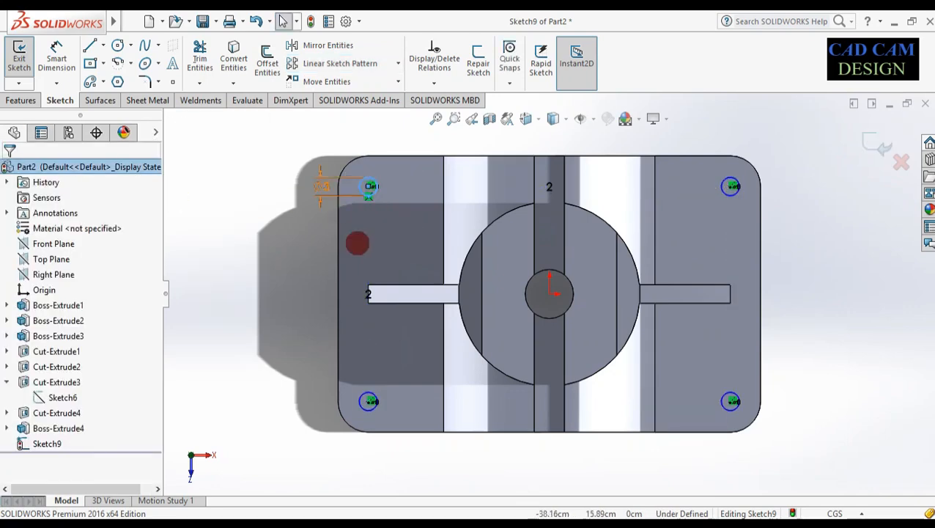
Cut the four corner circles through the base plate with an Extruded Cut set to Through All
middle_click_drag(360, 261, 380, 174)
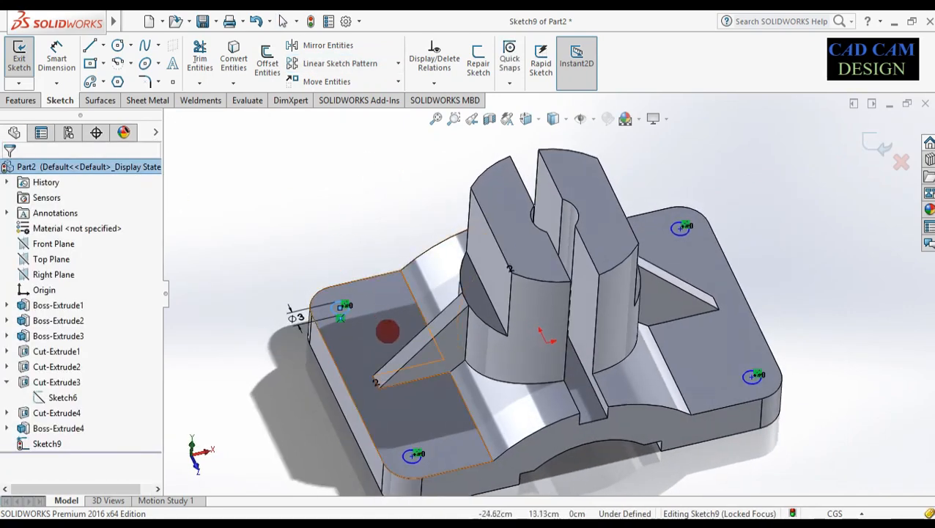
left_click(372, 381)
left_click(363, 389)
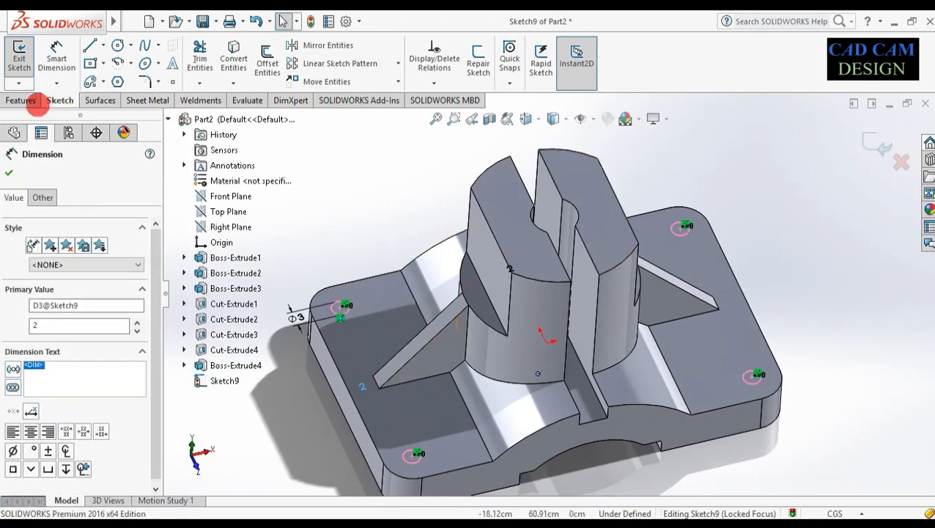
left_click(20, 100)
left_click(205, 62)
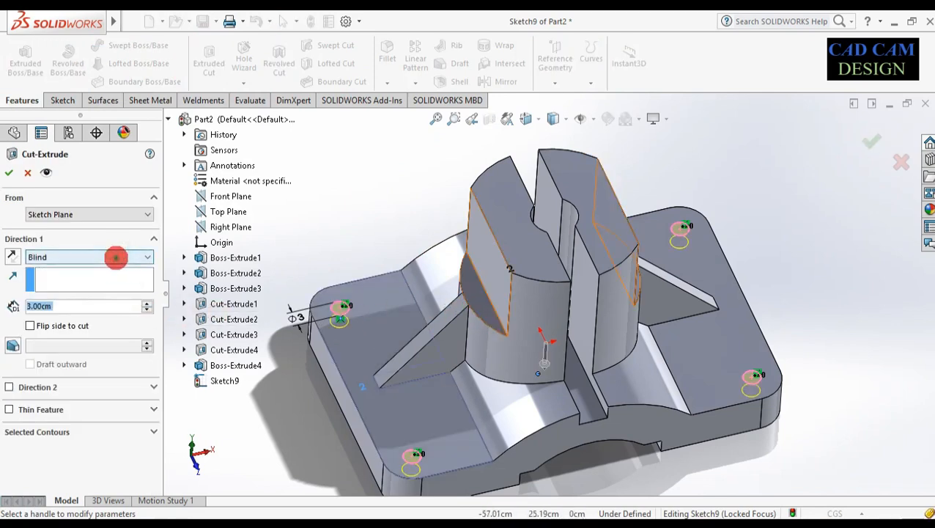
left_click(116, 257)
left_click(104, 273)
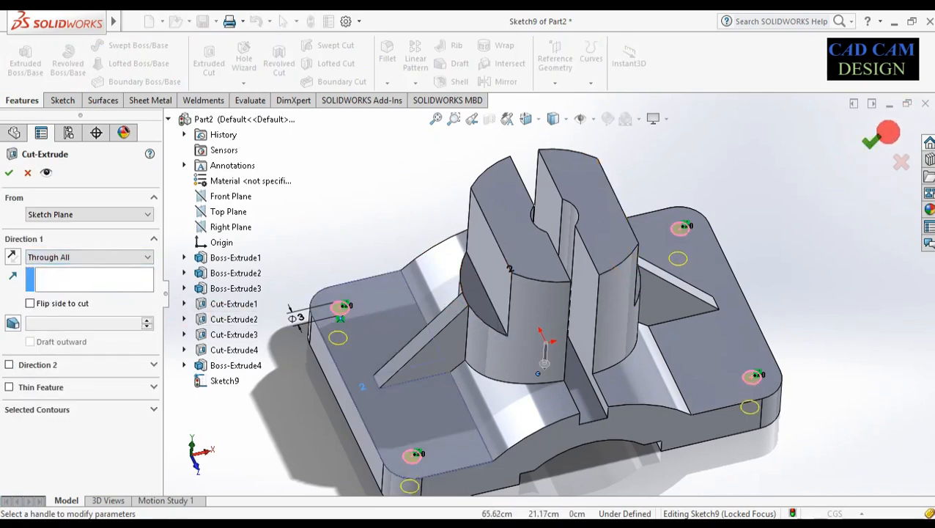
left_click(873, 140)
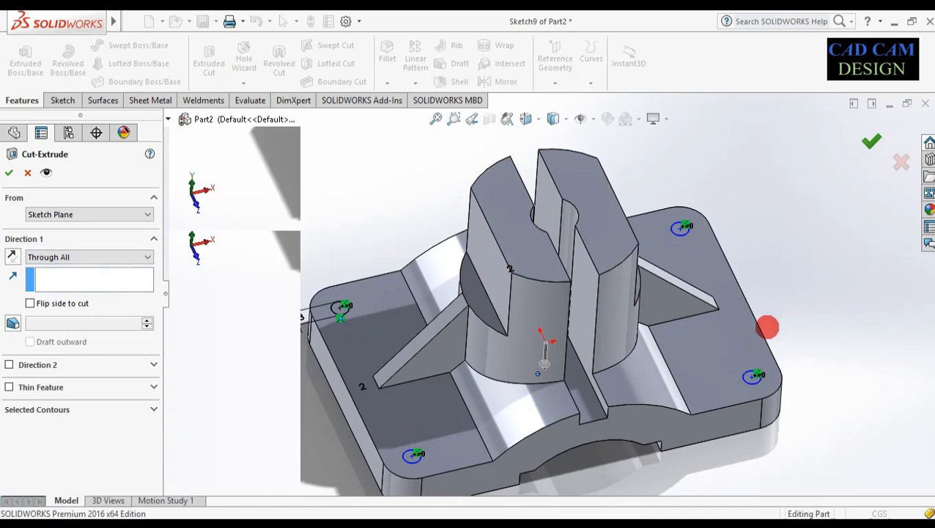
Start a sketch on the base plate's top face and draw a circle about 5 cm in diameter, concentric with the rear-left corner hole
mouse_move(626, 379)
middle_mouse_down()
mouse_move(586, 382)
mouse_move(581, 459)
mouse_move(559, 324)
mouse_move(551, 151)
mouse_move(595, 323)
mouse_move(572, 282)
mouse_move(597, 328)
mouse_move(414, 347)
middle_mouse_up()
left_click(411, 349)
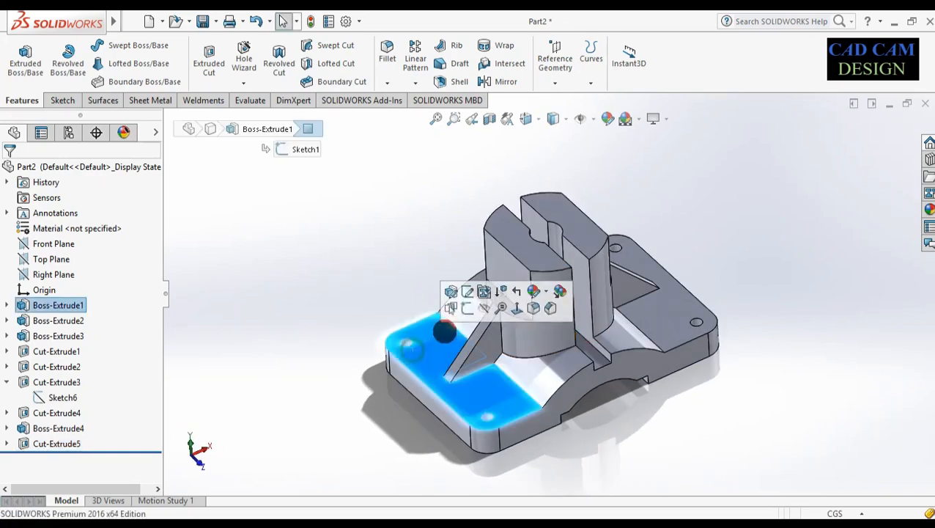
left_click(468, 308)
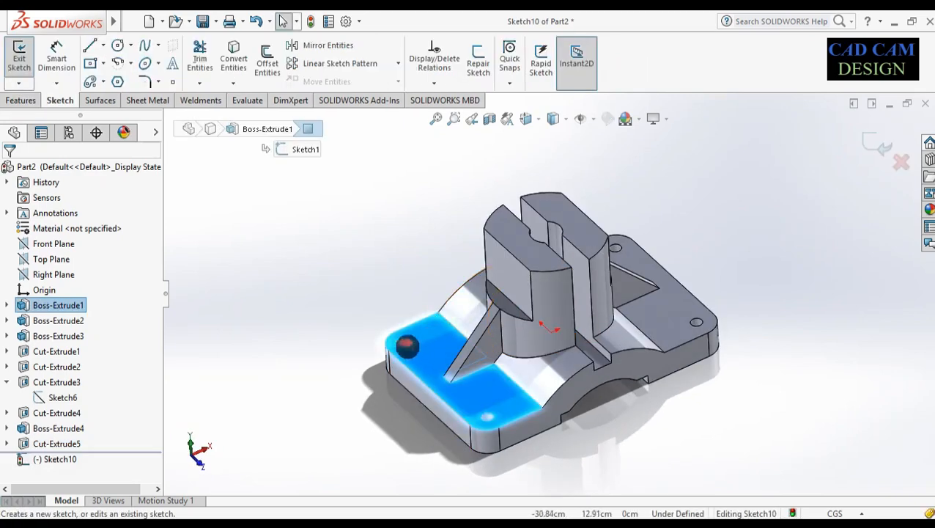
right_click(58, 459)
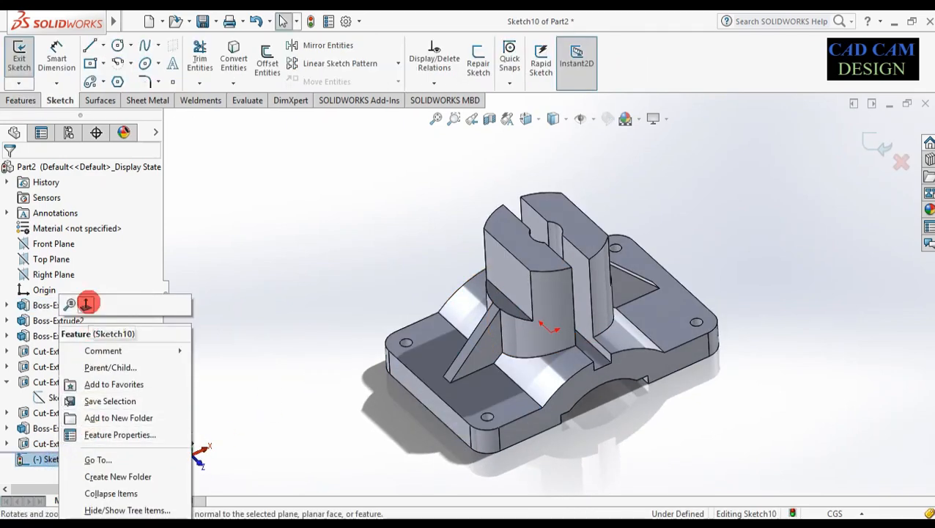
left_click(85, 307)
left_click(7, 382)
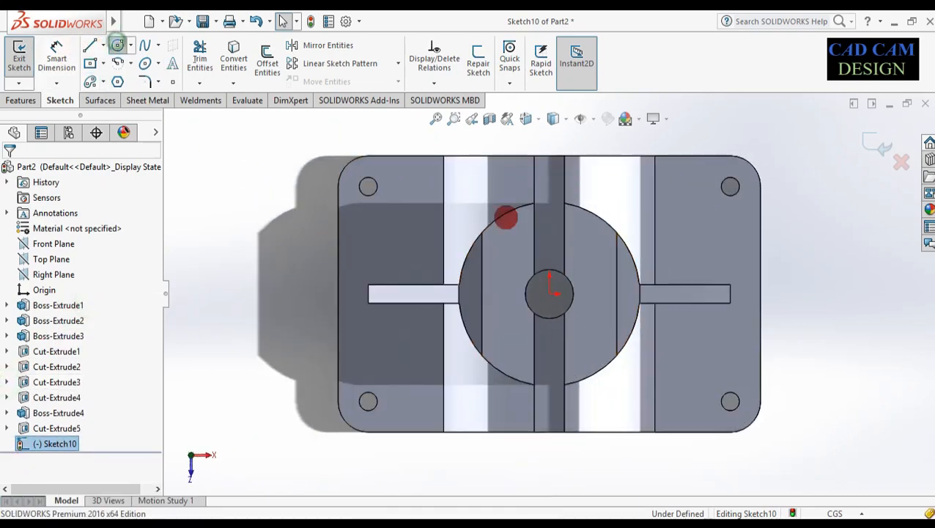
scroll(374, 192, "down", 4)
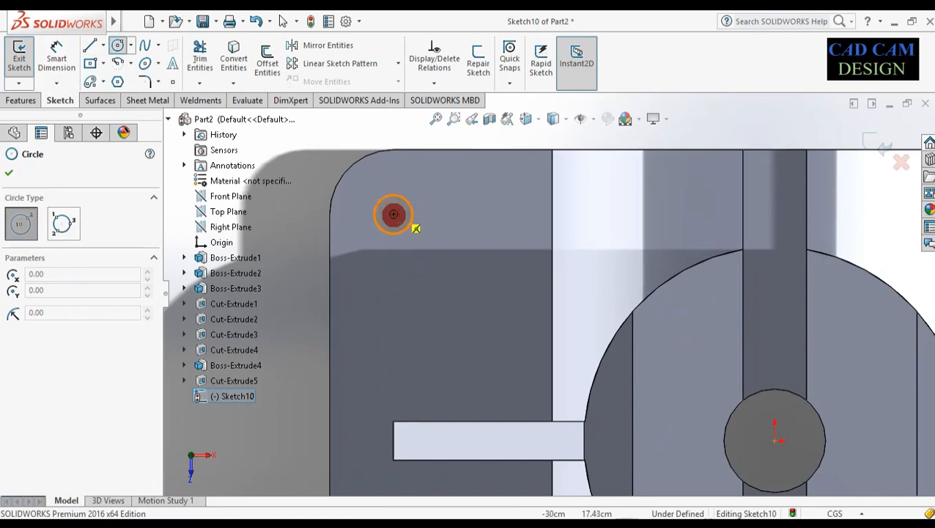
left_click(394, 214)
left_click(393, 247)
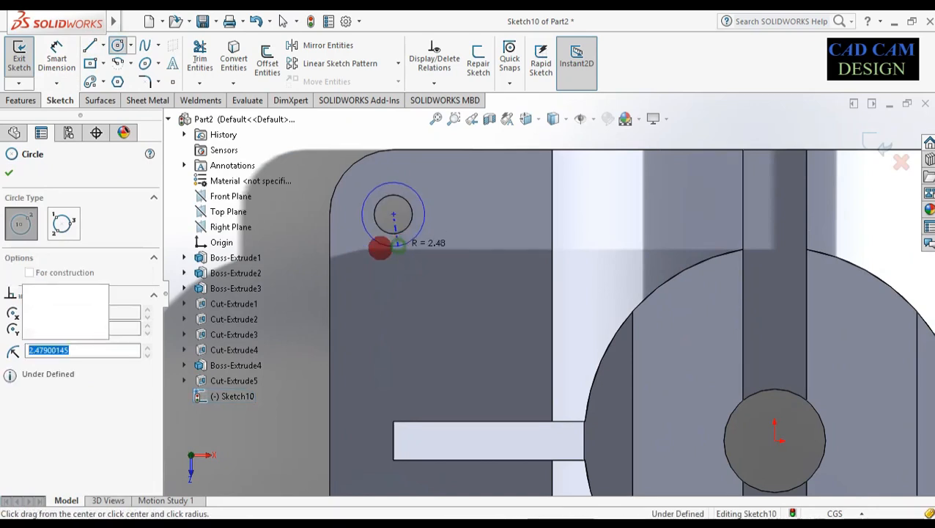
Dimension the diameter of the circle around the rear-left hole as 5 cm
right_click_drag(320, 281, 326, 170)
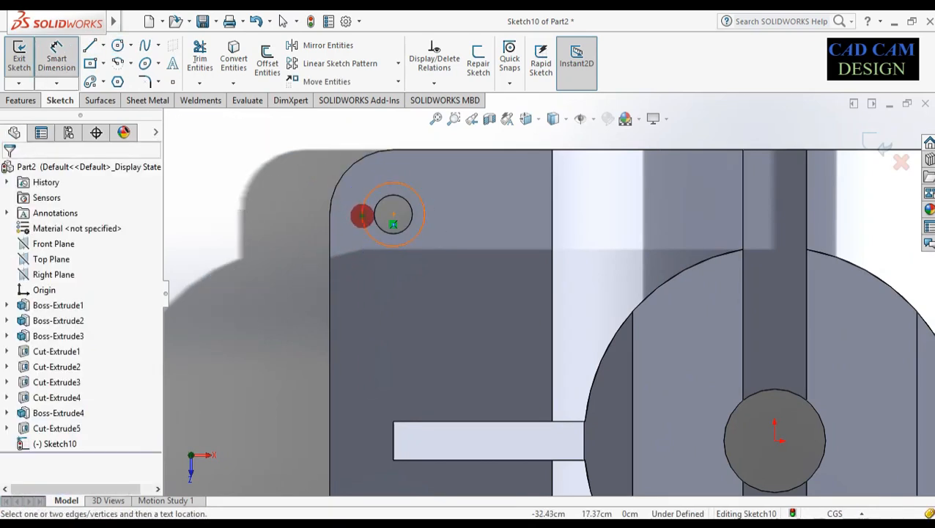
left_click(361, 216)
left_click(347, 211)
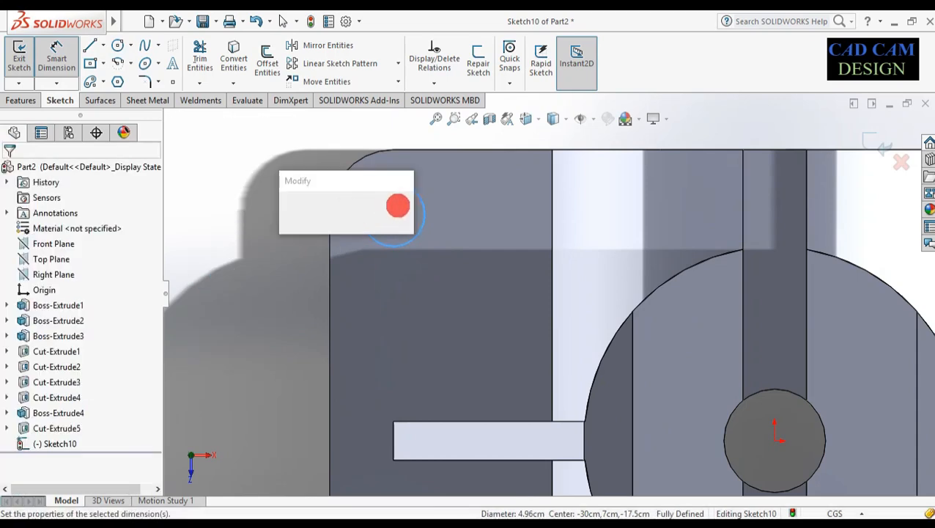
type("5")
key("Return")
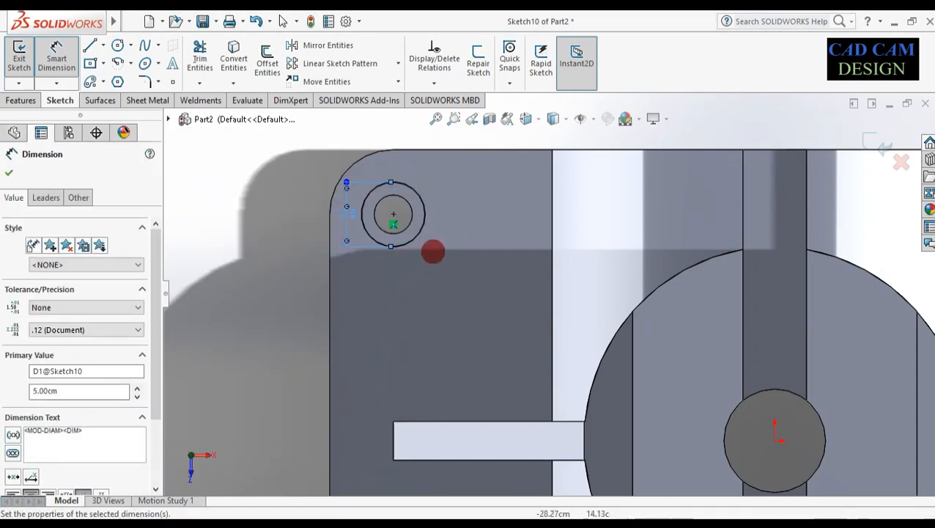
Set up a linear sketch pattern of the 5 cm circle with 2 instances spaced 60 cm along the X-axis
scroll(451, 265, "up", 5)
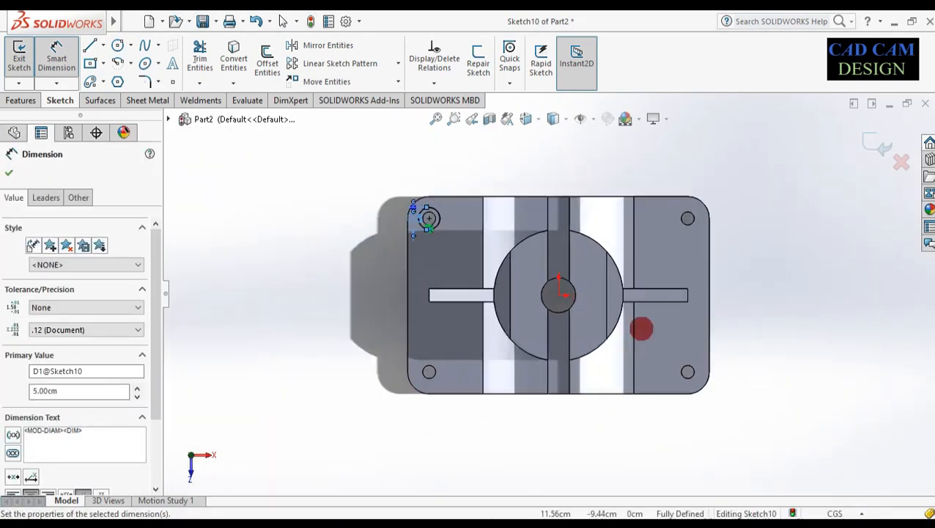
scroll(686, 303, "down", 2)
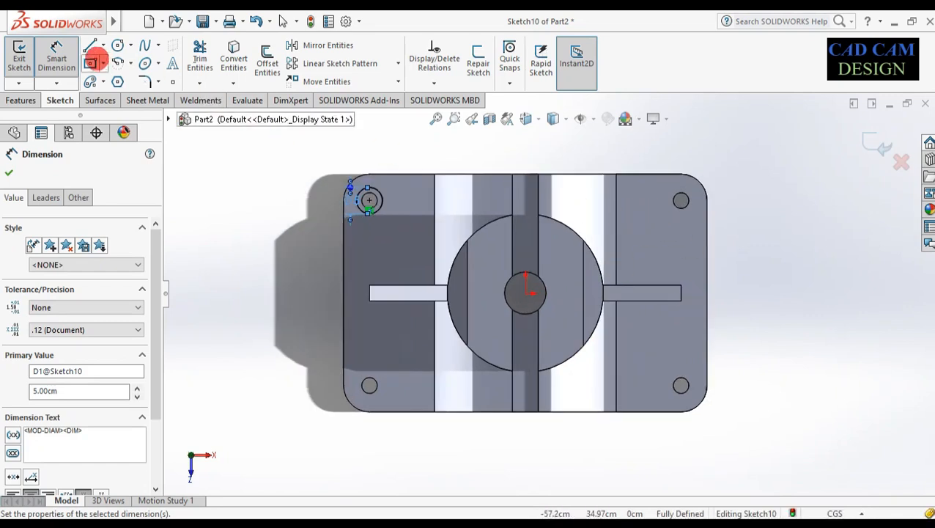
left_click(308, 63)
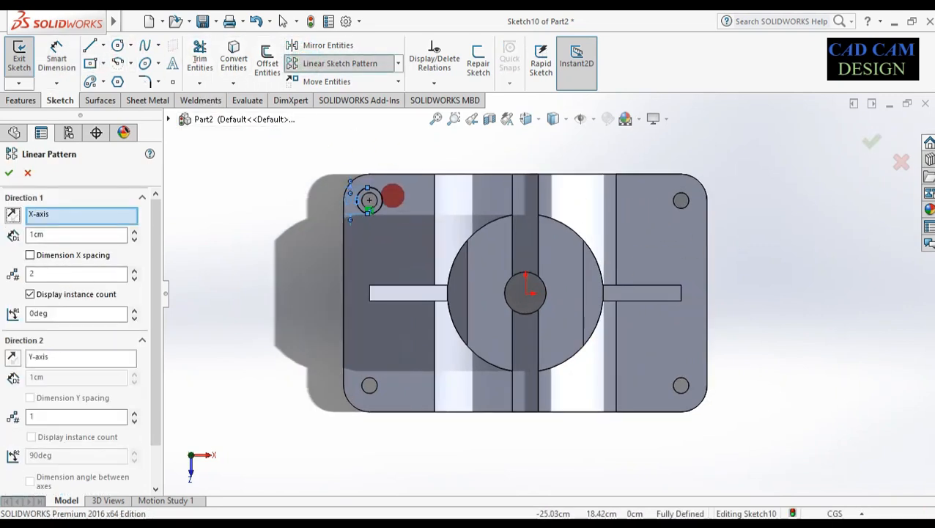
left_click(384, 201)
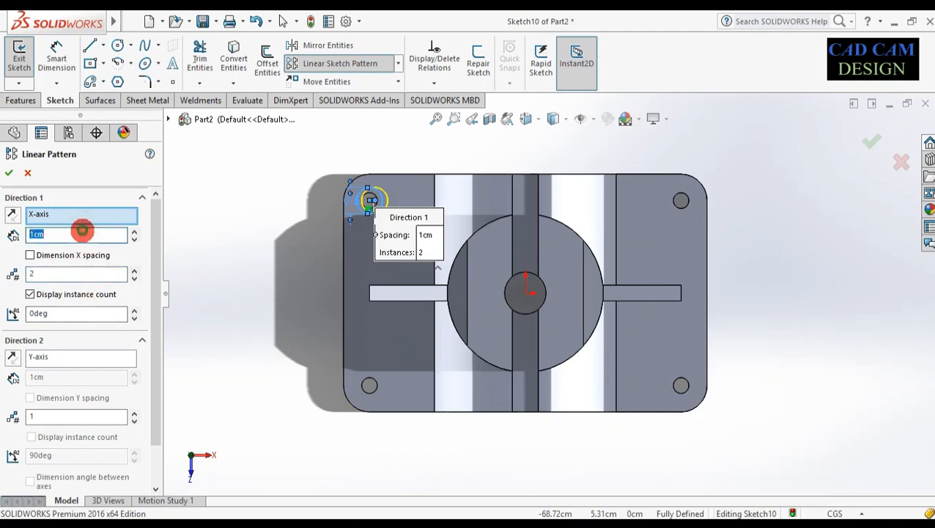
type("60")
key("Return")
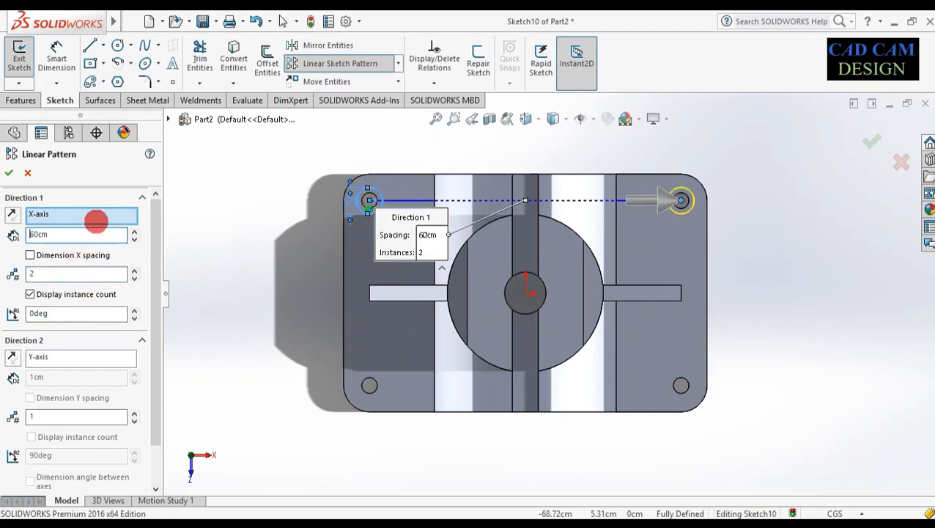
Add a second direction of 2 instances spaced 35 cm at 270 degrees, and complete the pattern of the 5 cm circle
left_click(57, 358)
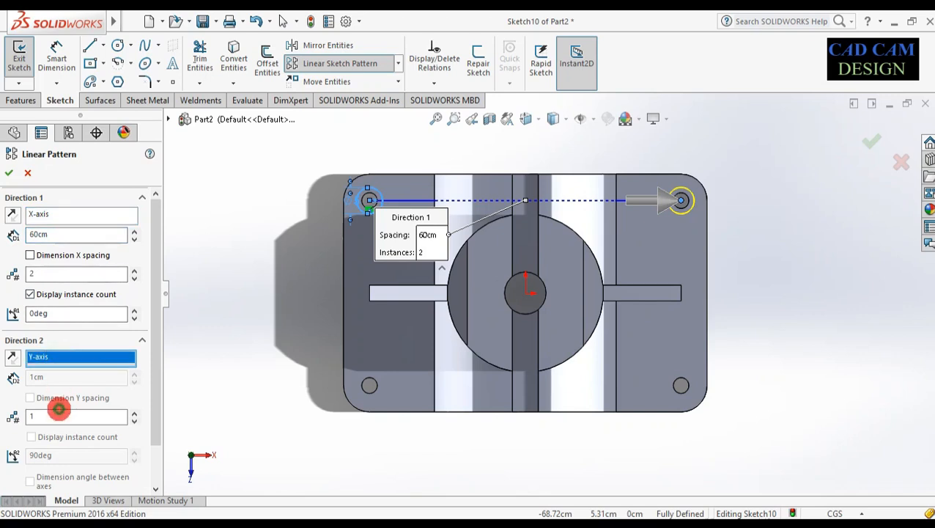
key("Return")
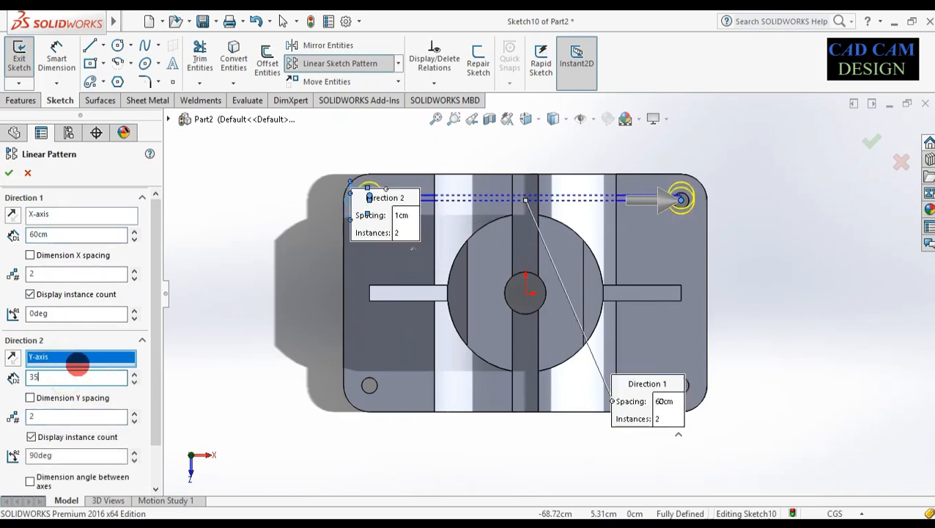
type("35")
key("Return")
double_click(86, 453)
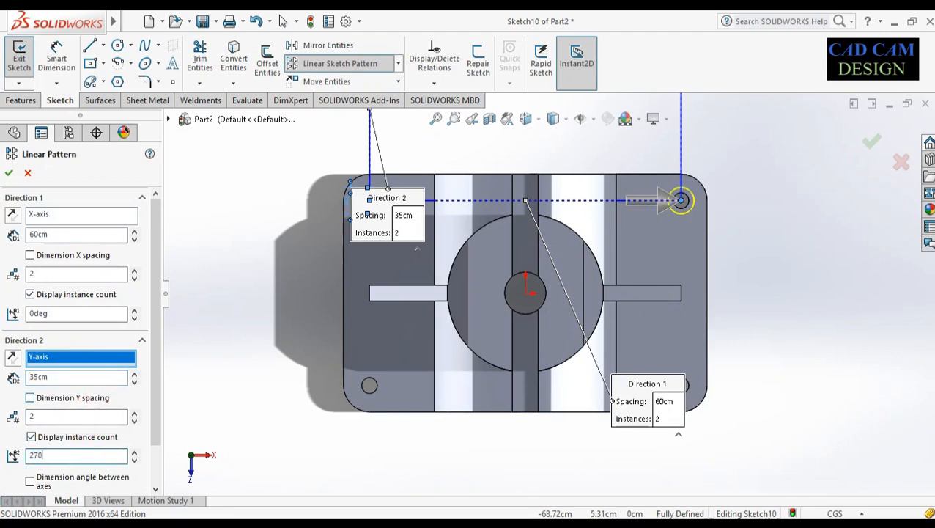
type("270")
key("Return")
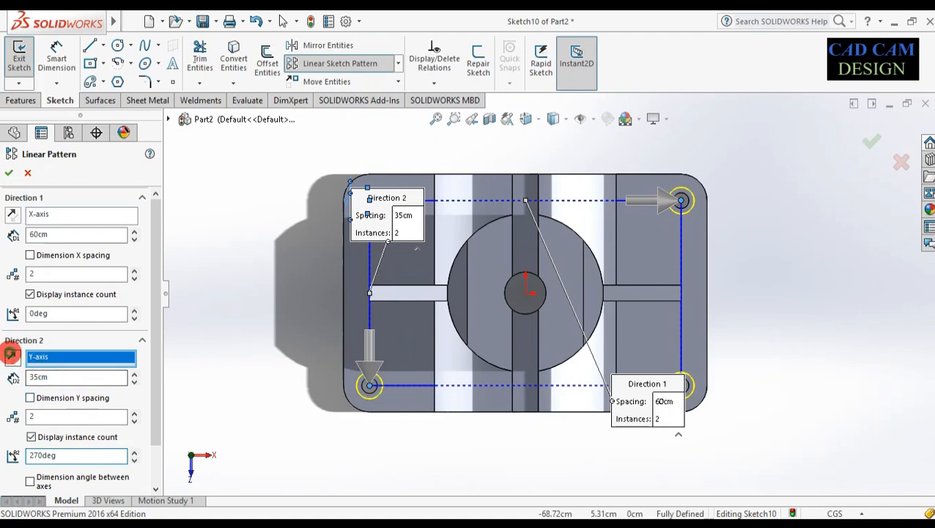
left_click(12, 357)
left_click(12, 357)
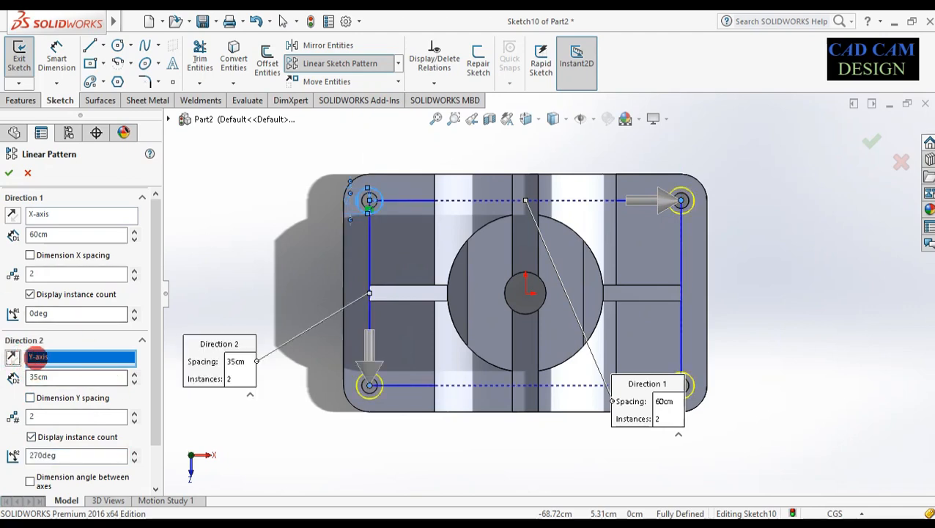
left_click(9, 172)
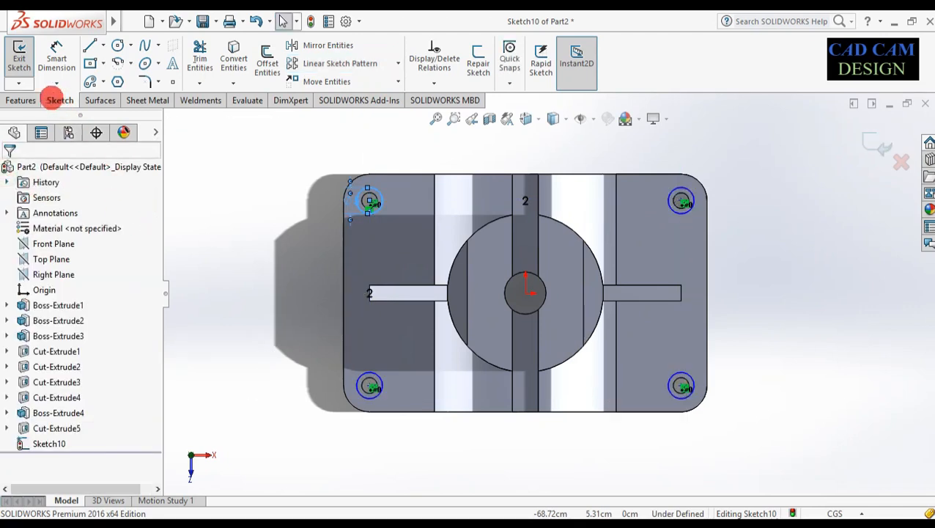
Cut the four 5 cm circles as blind counterbores 1.5 cm deep into the base plate
left_click(34, 100)
left_click(208, 60)
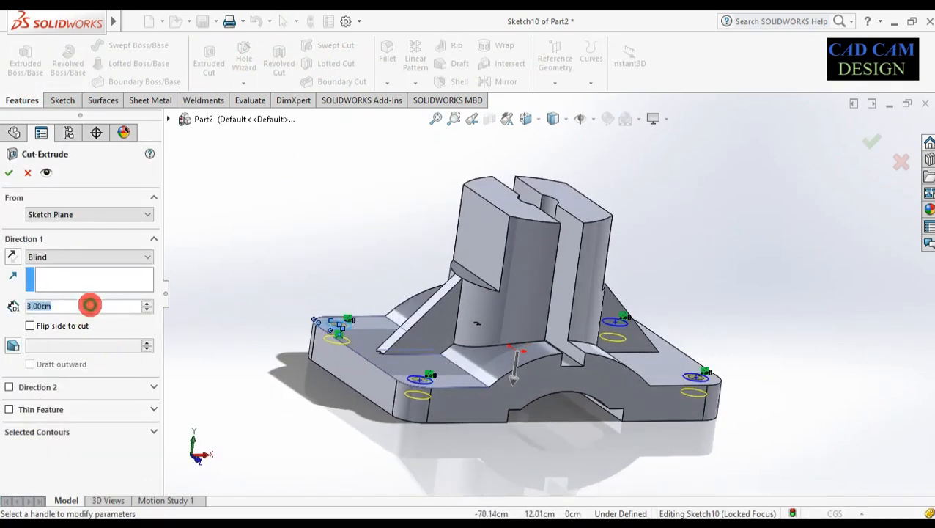
type("1.5")
key("Return")
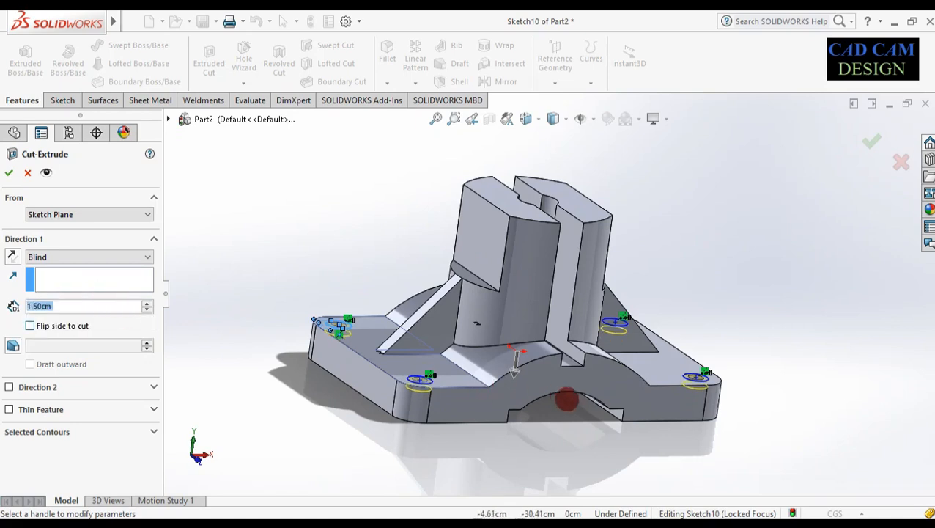
left_click(871, 140)
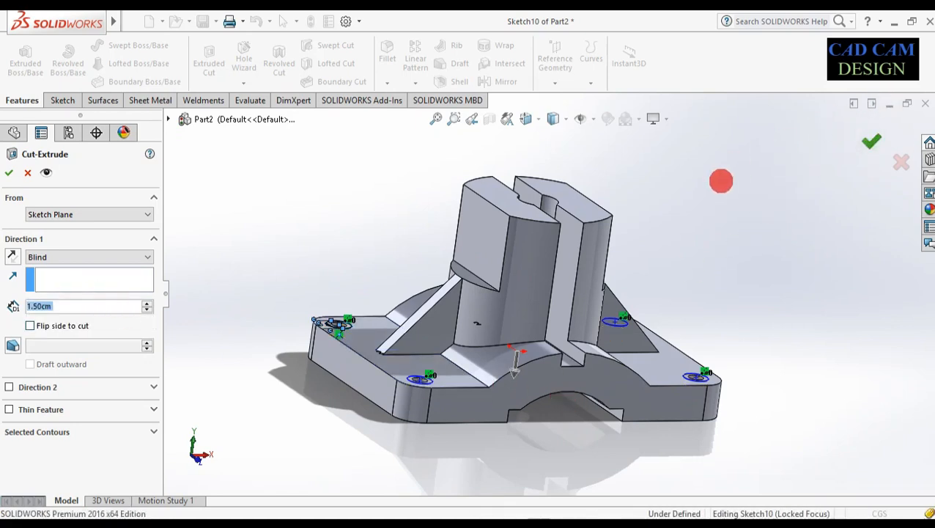
Start a sketch on the flat side face of the slotted cylinder above the left rib and view it straight on
mouse_move(465, 334)
middle_mouse_down()
mouse_move(455, 390)
mouse_move(425, 339)
mouse_move(445, 346)
mouse_move(463, 317)
mouse_move(449, 346)
mouse_move(473, 324)
middle_mouse_up()
left_click(483, 217)
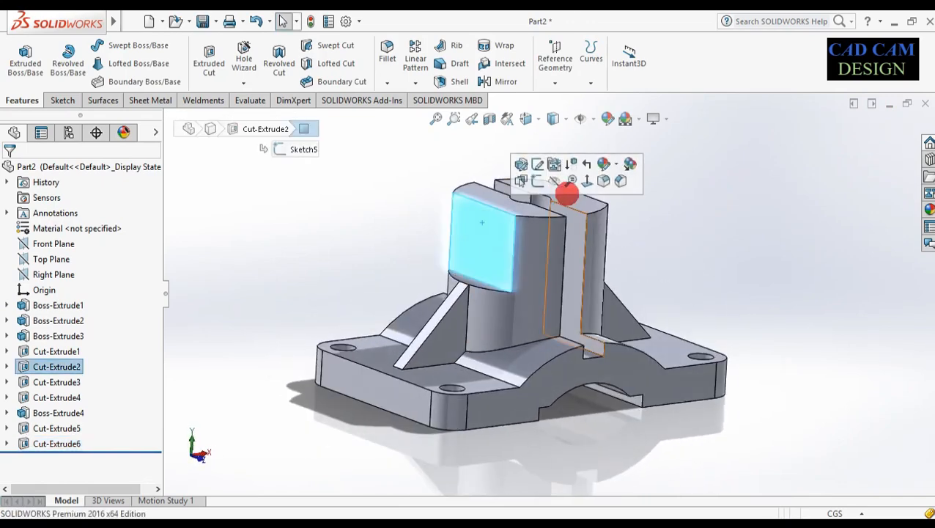
left_click(534, 176)
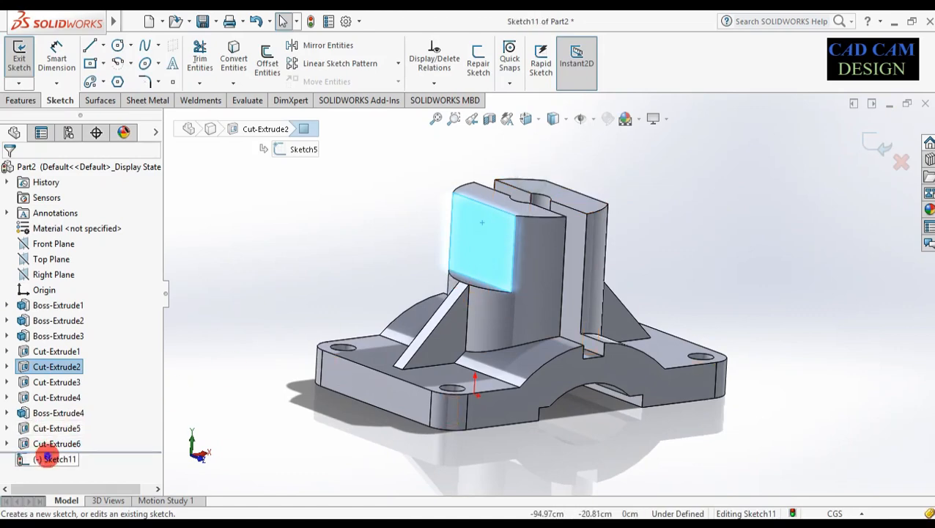
right_click(22, 458)
left_click(77, 306)
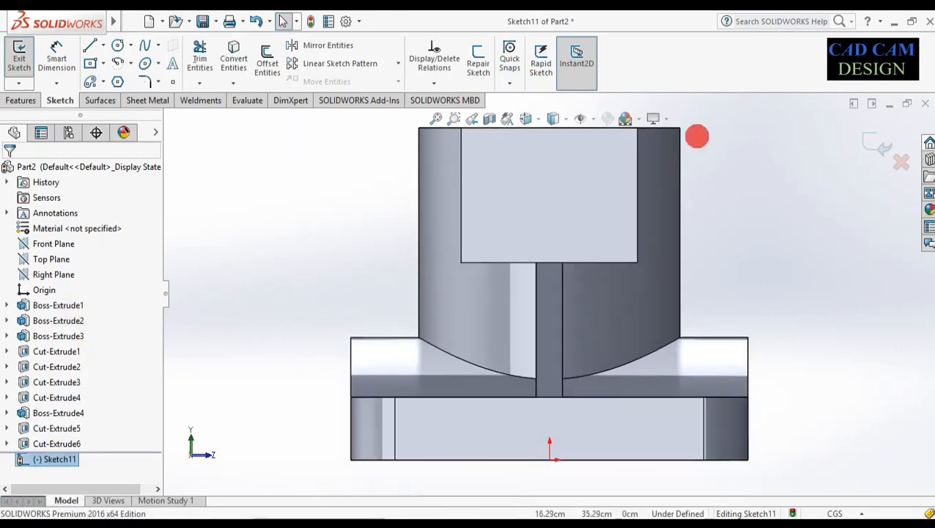
Sketch vertical and horizontal construction centerlines joining the opposite edge midpoints of the flat face, and delete the diagonal line connecting them
left_click(102, 44)
left_click(110, 78)
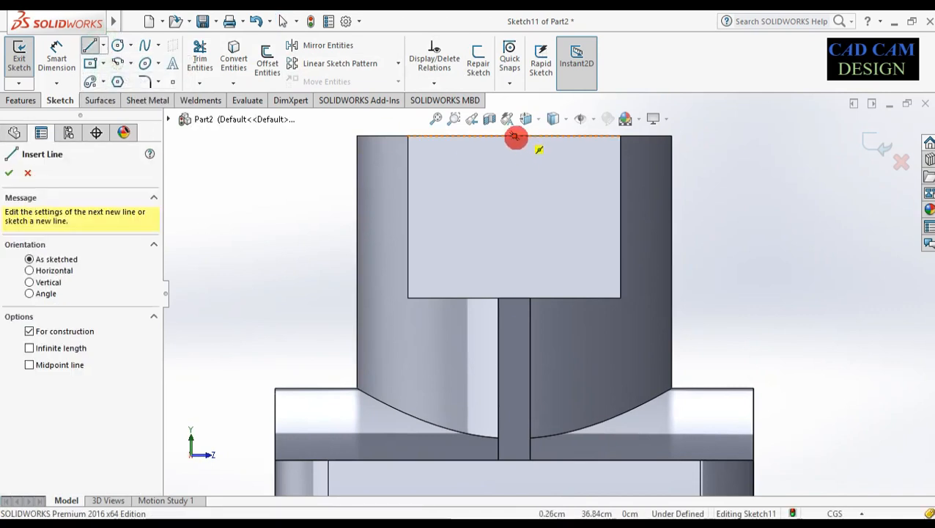
left_click(515, 137)
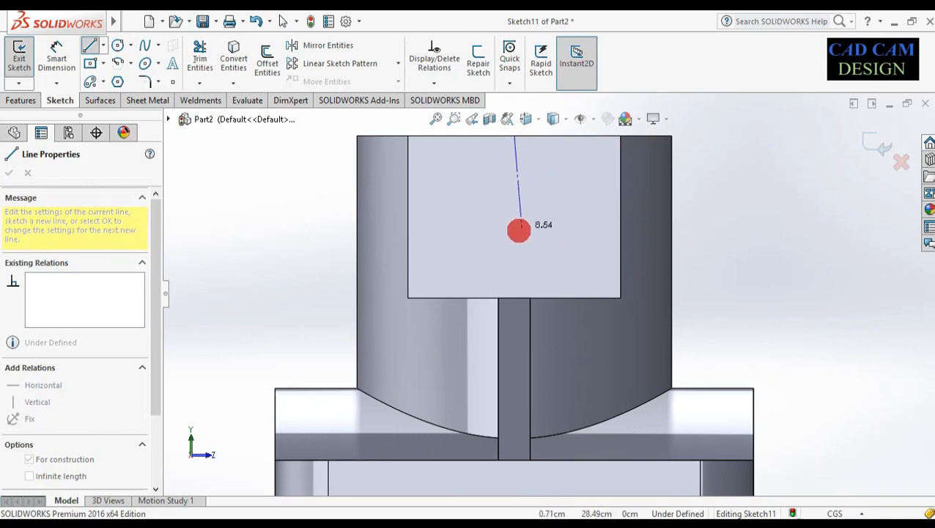
left_click(514, 297)
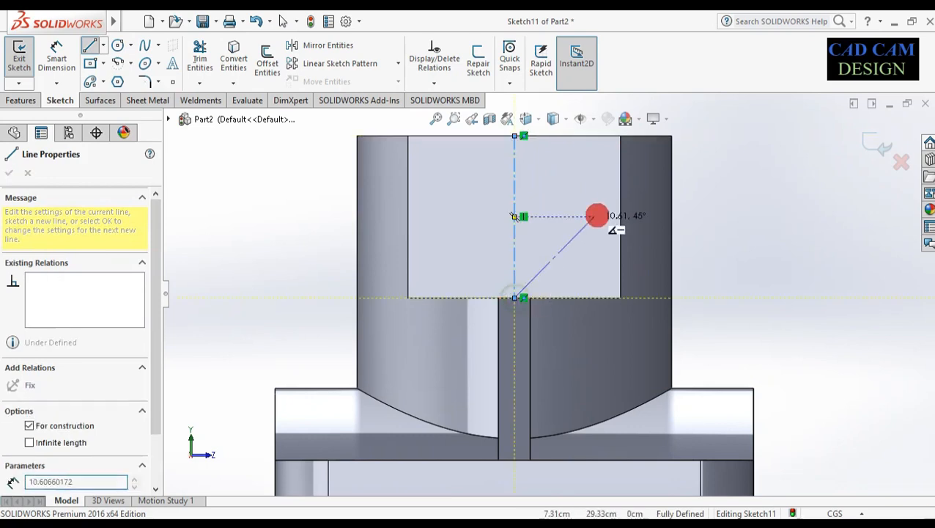
left_click(622, 217)
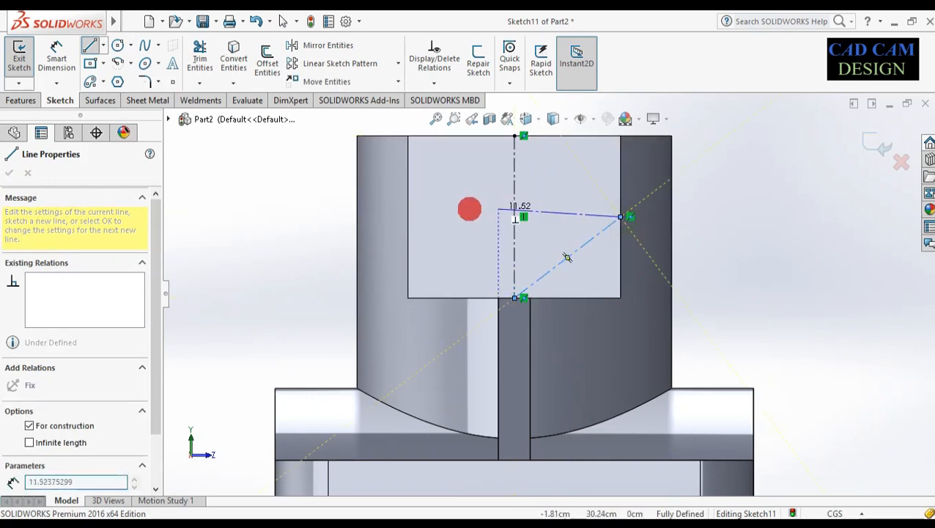
left_click(408, 216)
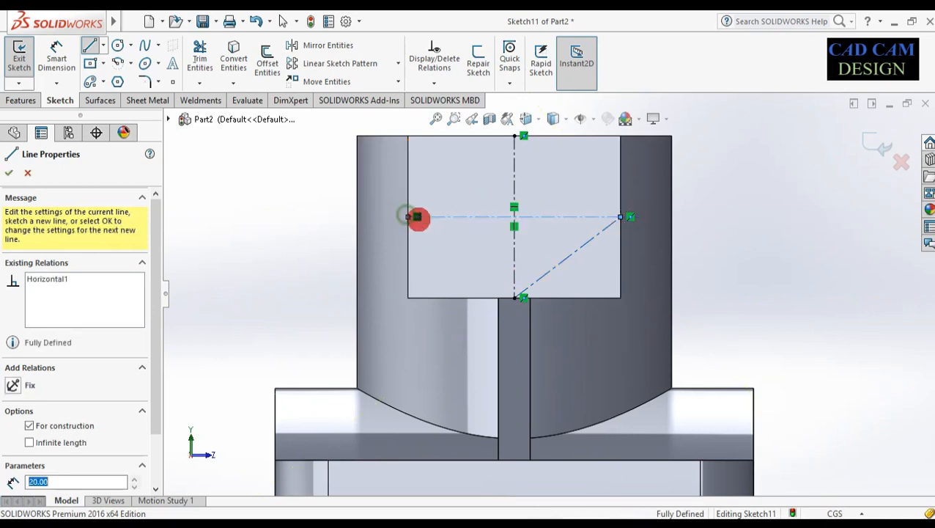
key("Escape")
left_click(601, 232)
key("Delete")
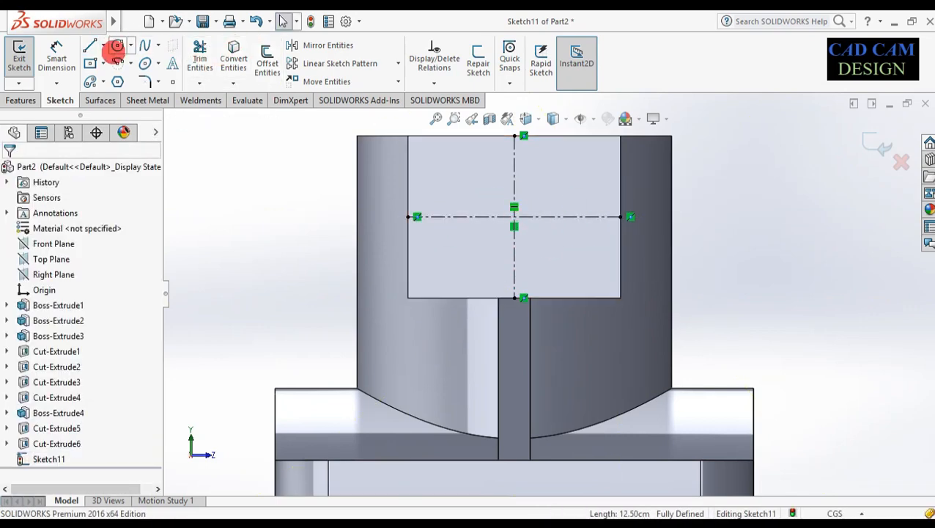
Sketch a center rectangle about 8.4 cm by 4.1 cm where the two centerlines cross
left_click(90, 63)
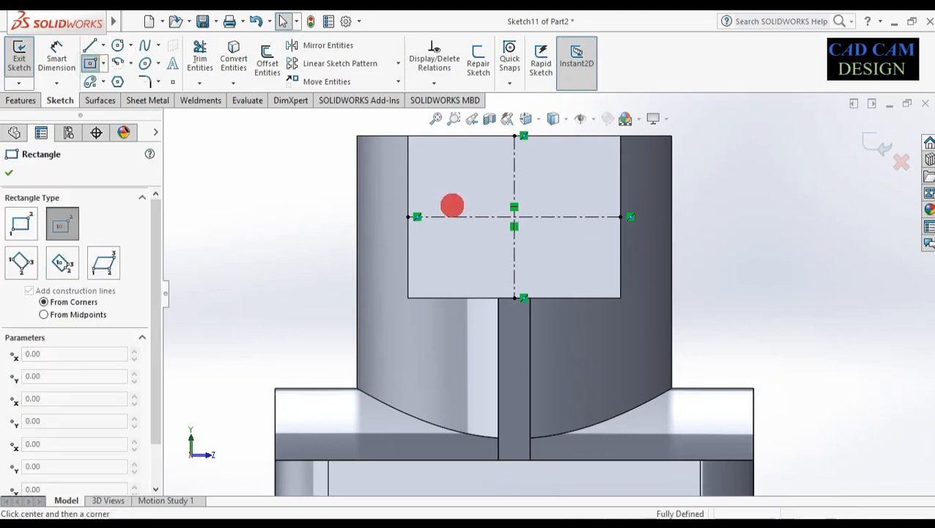
left_click(515, 218)
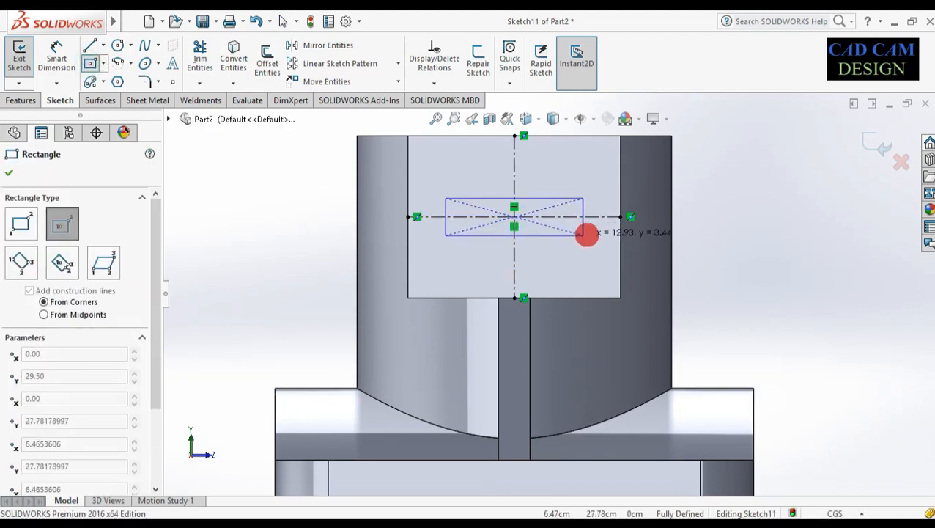
left_click(558, 238)
scroll(565, 173, "down", 2)
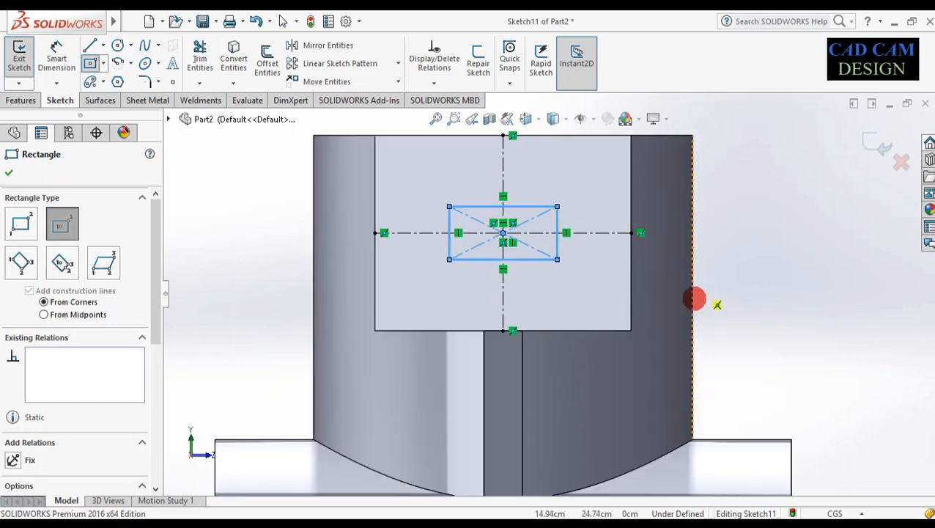
Dimension the rectangle to 10 cm wide and 5 cm high
right_click_drag(746, 329, 708, 187)
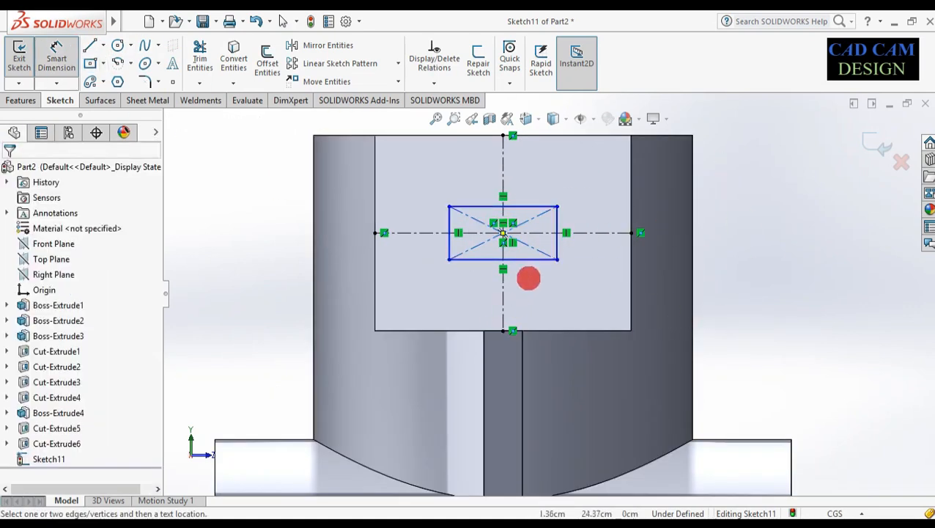
left_click(533, 259)
left_click(521, 295)
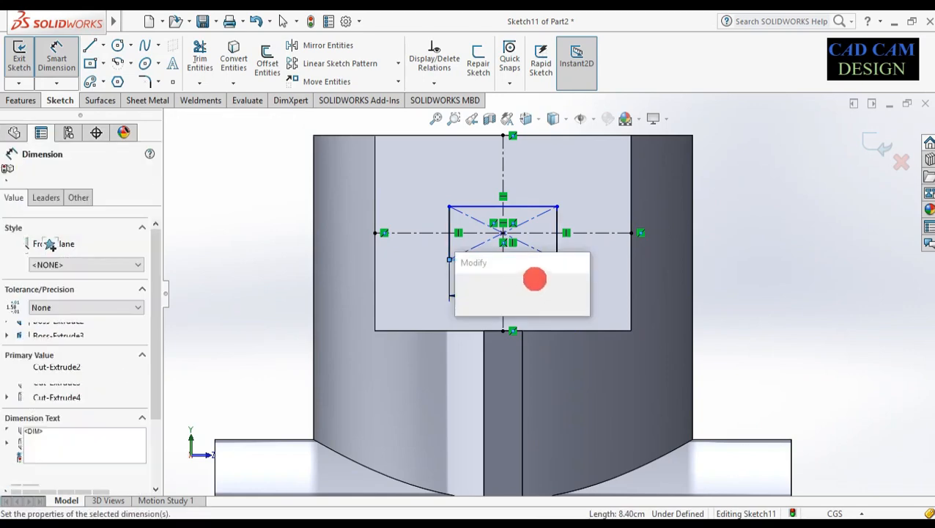
key("Return")
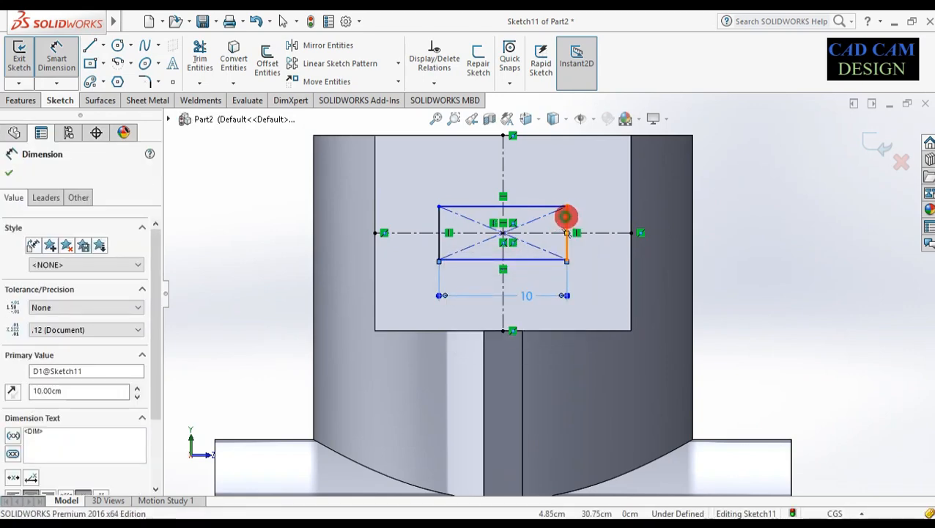
left_click(565, 216)
left_click(603, 218)
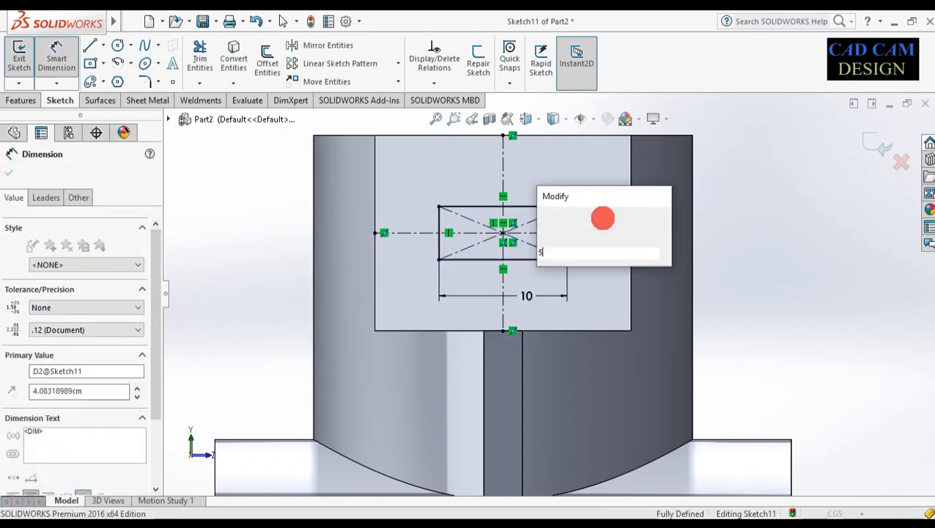
type("5")
key("Return")
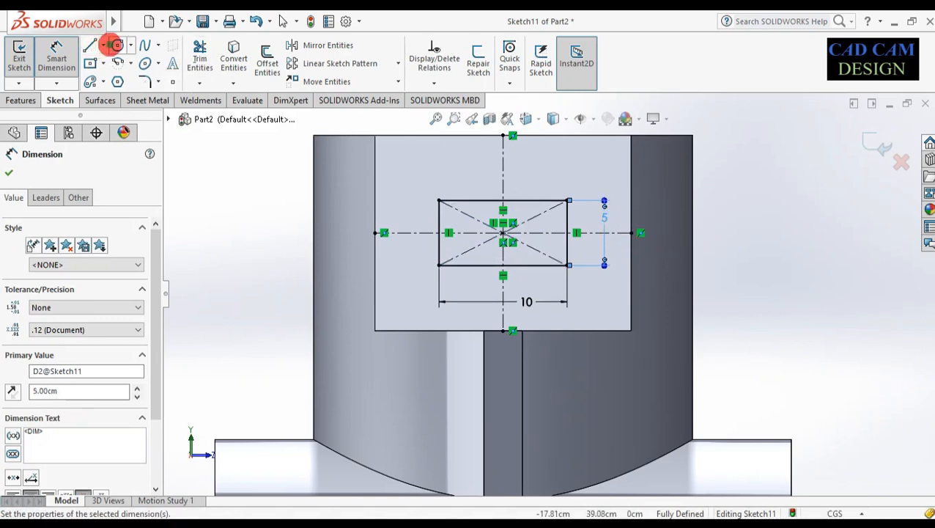
Draw a circle centred on the midpoint of the rectangle's left edge and set its diameter to 5 cm
left_click(116, 44)
left_click_drag(439, 233, 440, 196)
scroll(436, 199, "down", 3)
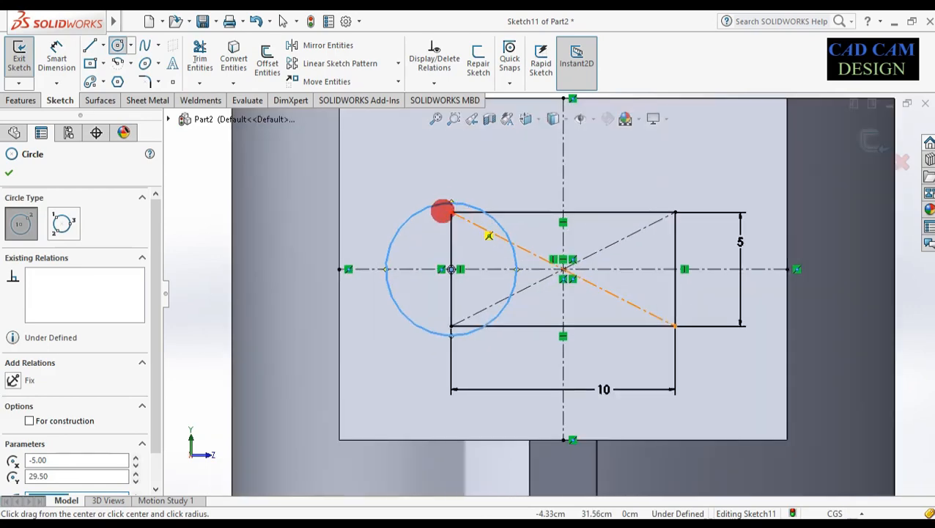
key("Escape")
right_click_drag(426, 341, 413, 221)
left_click(413, 212)
left_click(377, 260)
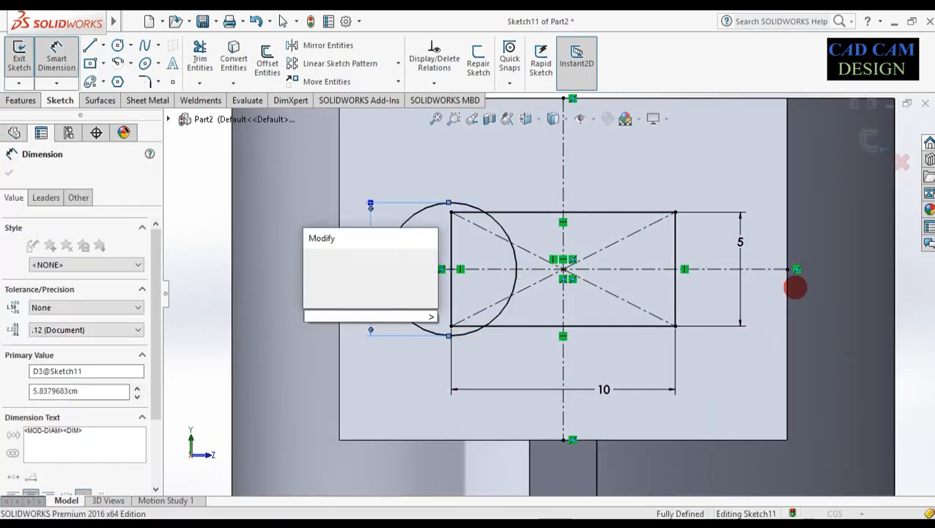
type("5")
key("Return")
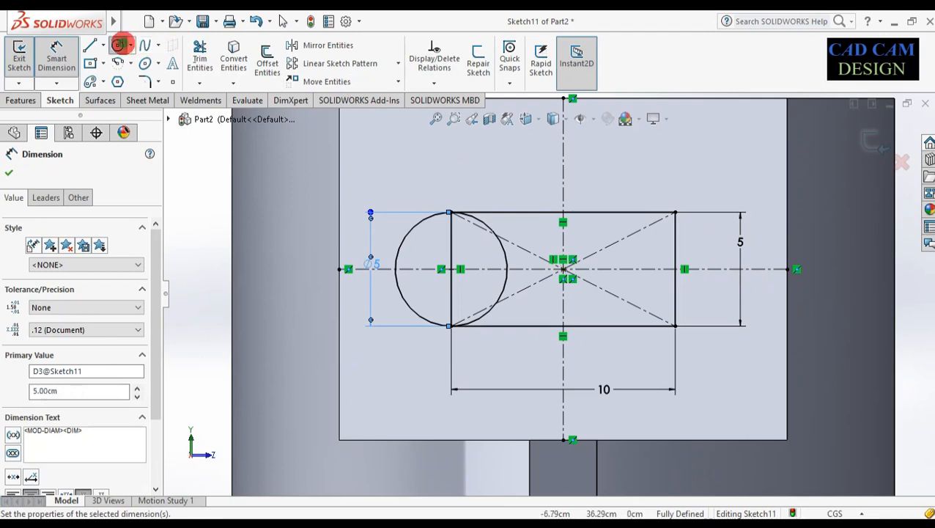
Draw a matching circle centred on the midpoint of the rectangle's right edge, reaching the rectangle's lower corner
left_click(118, 44)
left_click_drag(674, 269, 675, 325)
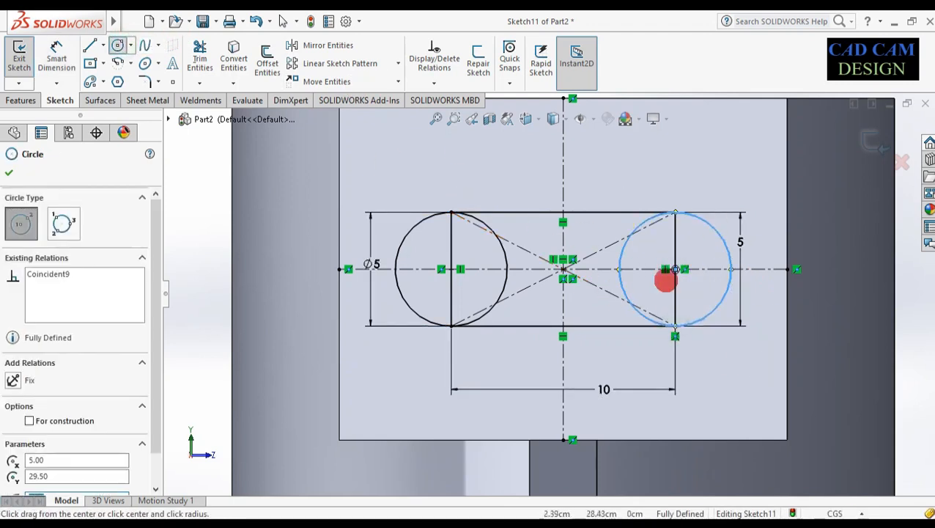
left_click(8, 175)
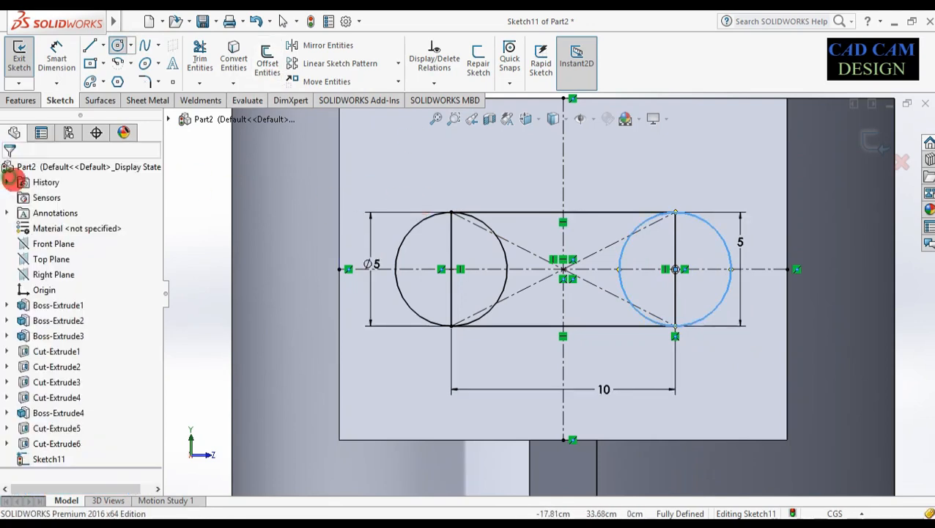
Power-trim the inner arcs, the rectangle's short sides and the construction lines inside, leaving a closed slot outline
left_click(200, 54)
left_click(11, 319)
left_click(369, 250)
mouse_move(433, 244)
left_mouse_down()
mouse_move(660, 224)
mouse_move(689, 268)
mouse_move(631, 296)
mouse_move(451, 296)
mouse_move(612, 244)
mouse_move(595, 254)
mouse_move(640, 259)
mouse_move(643, 274)
mouse_move(530, 238)
mouse_move(472, 261)
left_mouse_up()
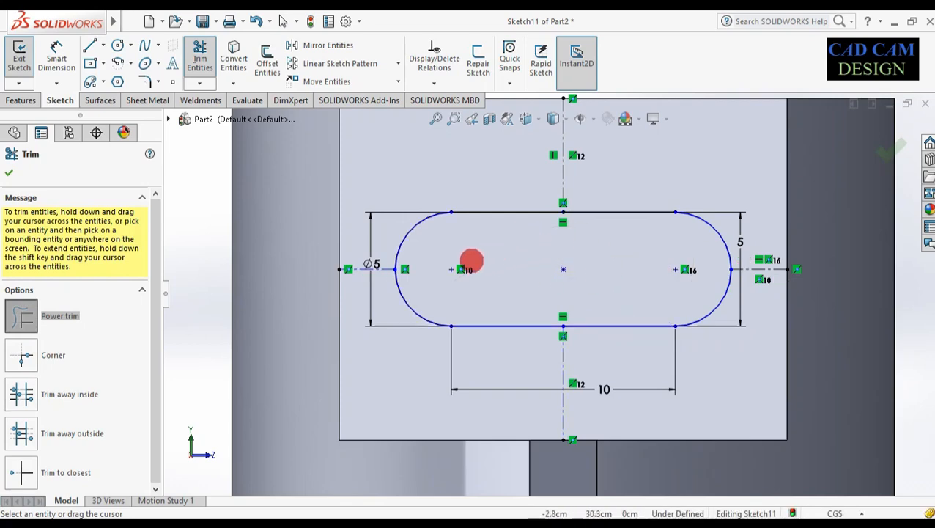
left_click(8, 169)
Cut the slot profile blind 3 cm deep into the cylinder's flat face with a 40-degree inward draft
scroll(366, 241, "up", 3)
middle_click_drag(392, 253, 381, 300)
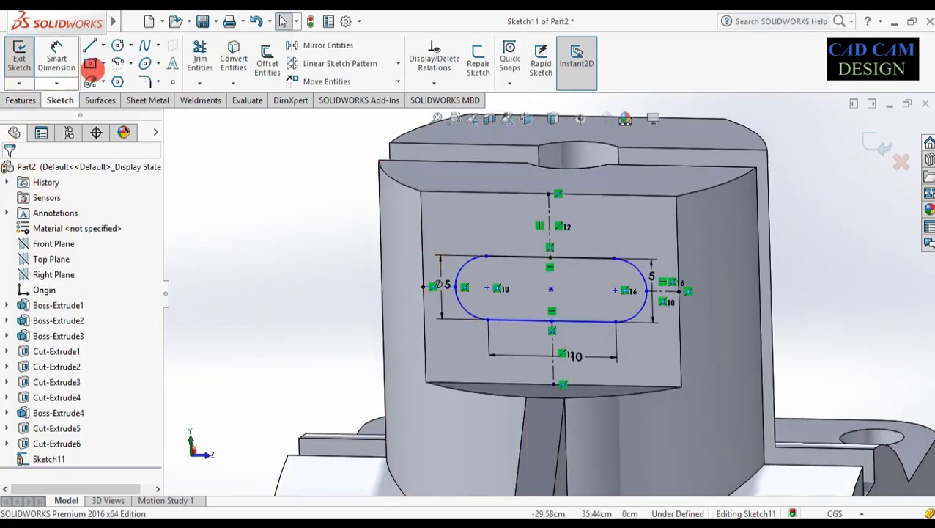
left_click(22, 101)
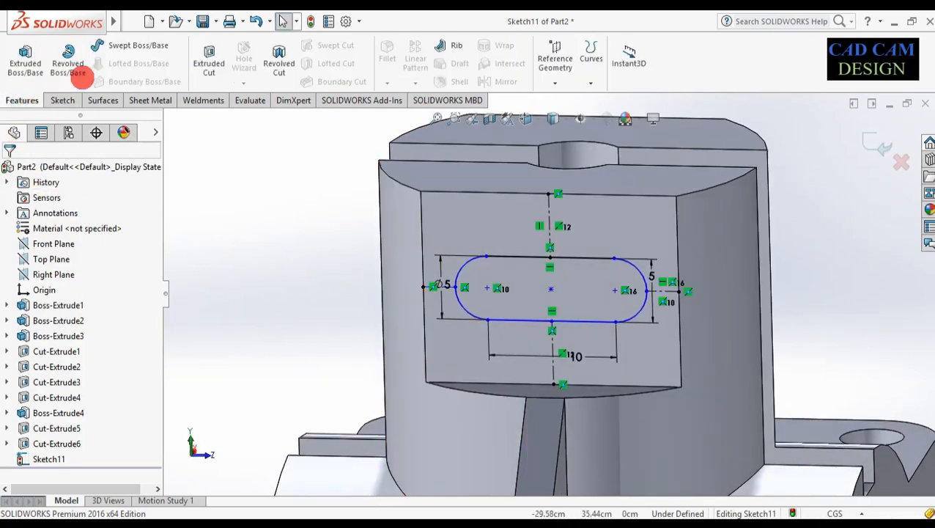
left_click(209, 53)
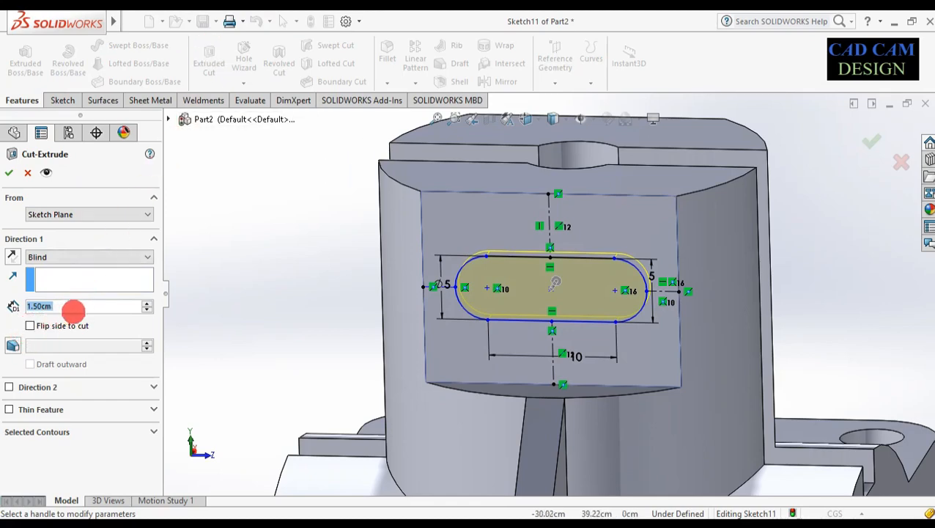
middle_click_drag(321, 286, 162, 343)
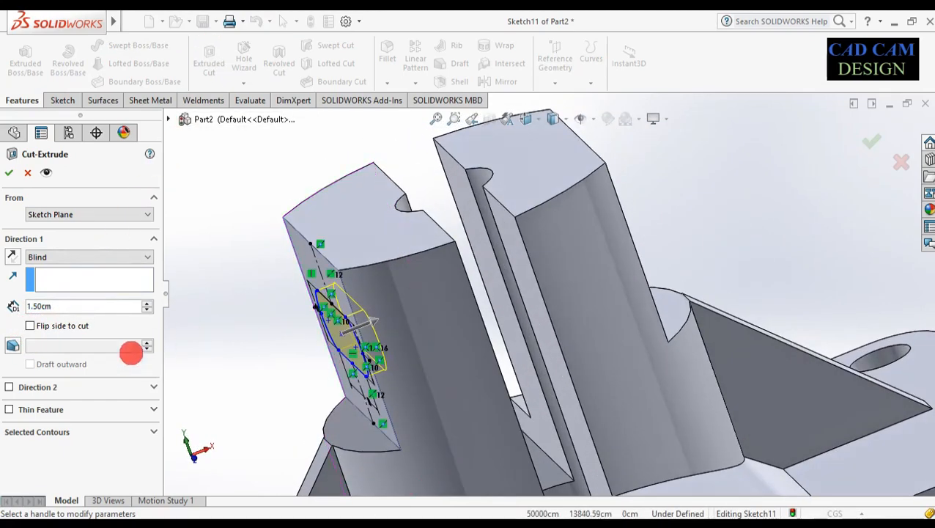
type("3")
key("Return")
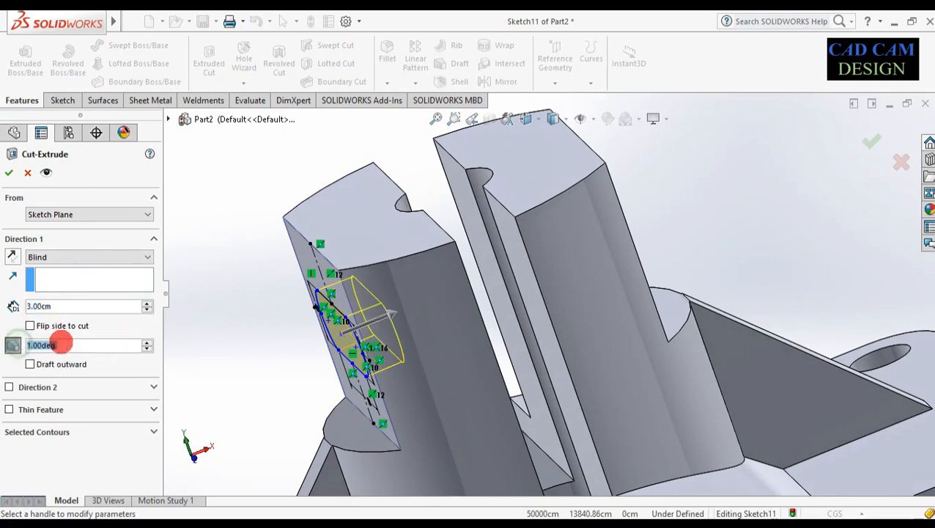
type("40")
key("Return")
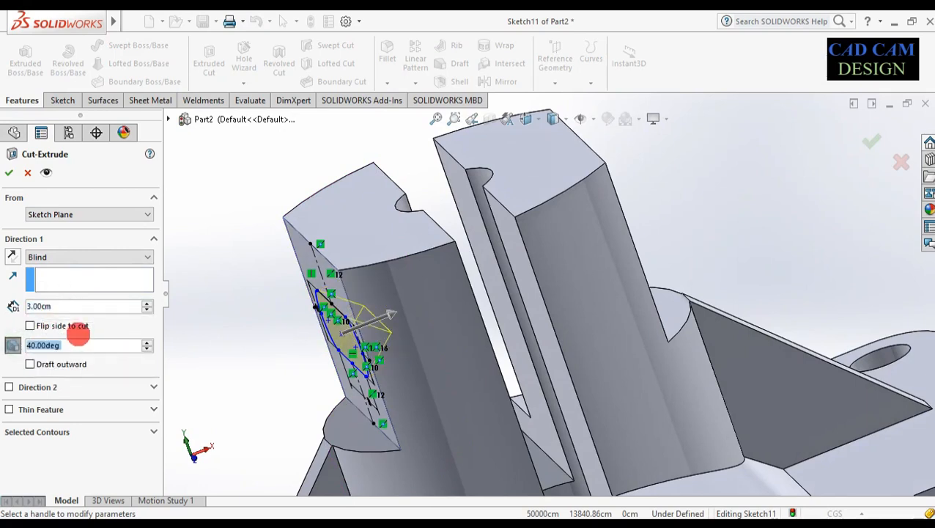
mouse_move(337, 354)
middle_mouse_down()
mouse_move(390, 286)
mouse_move(400, 313)
mouse_move(419, 304)
middle_mouse_up()
left_click(878, 143)
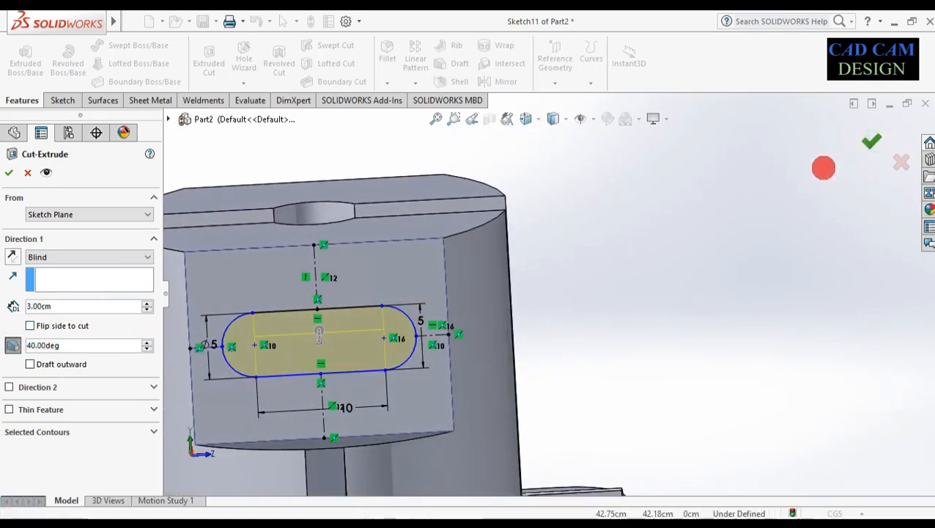
Mirror the drafted slot cut about the Right Plane onto the opposite flat of the cylinder
scroll(608, 294, "up", 5)
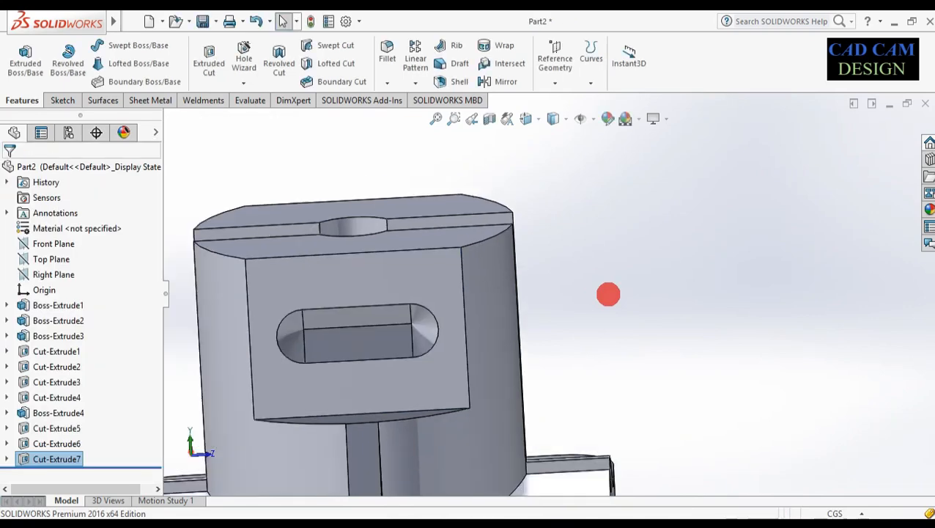
middle_click_drag(605, 294, 551, 296)
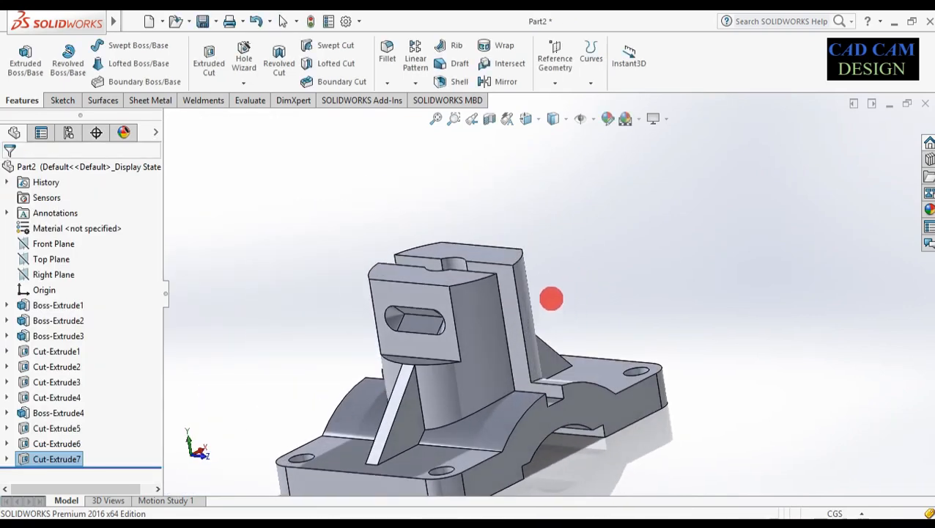
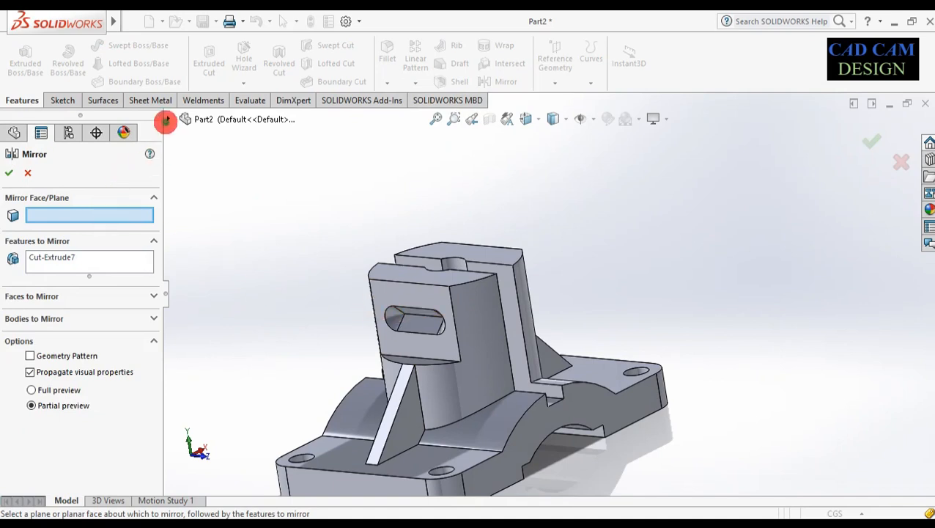
left_click(168, 120)
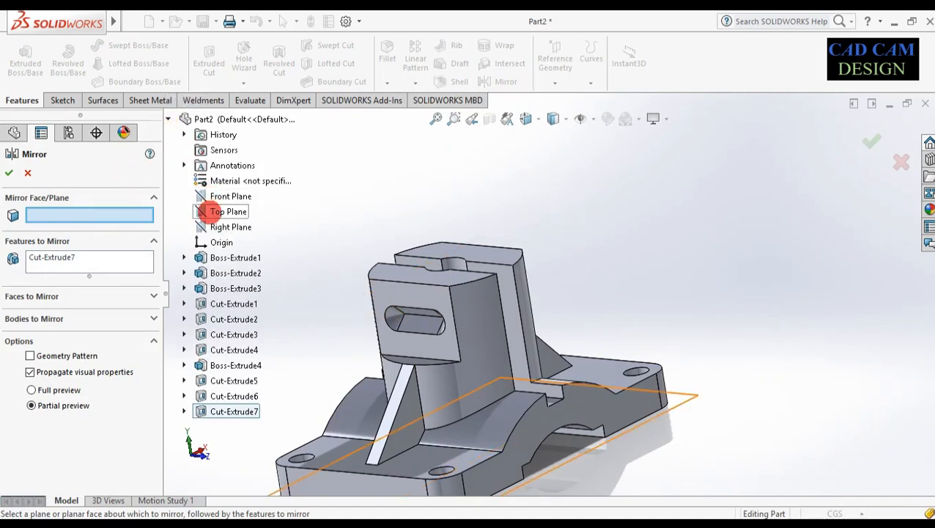
left_click(211, 226)
middle_click_drag(668, 257, 577, 318)
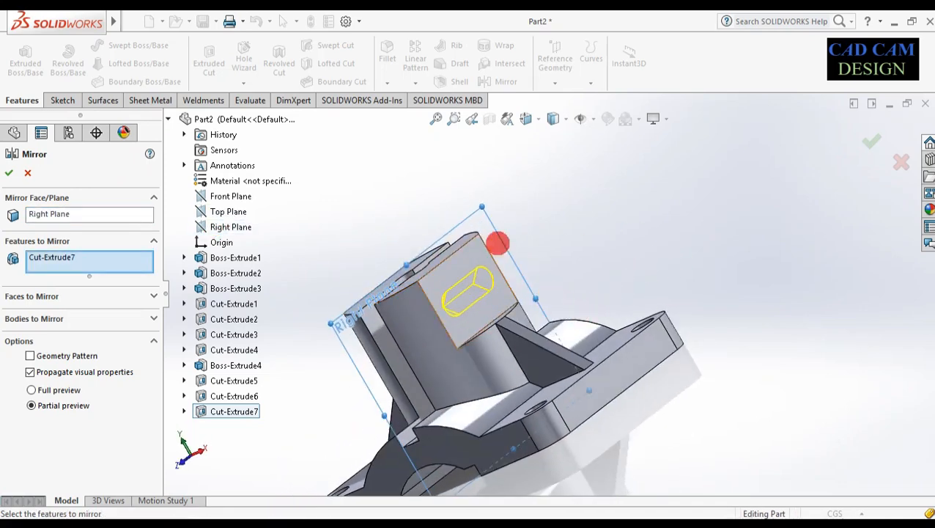
left_click(872, 144)
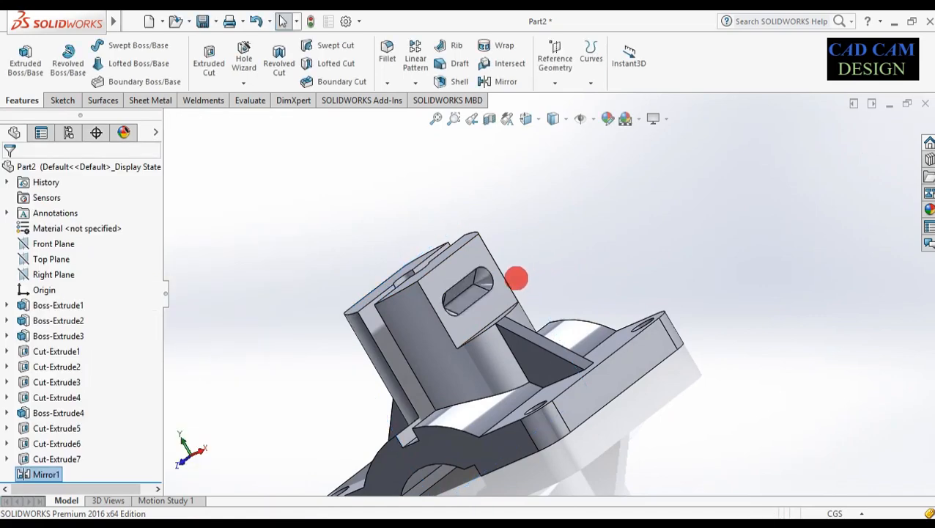
Examine the finished part from several angles, including the slot pockets, ribs and base plate
middle_click_drag(477, 308, 460, 359)
scroll(476, 372, "up", 4)
scroll(500, 339, "down", 6)
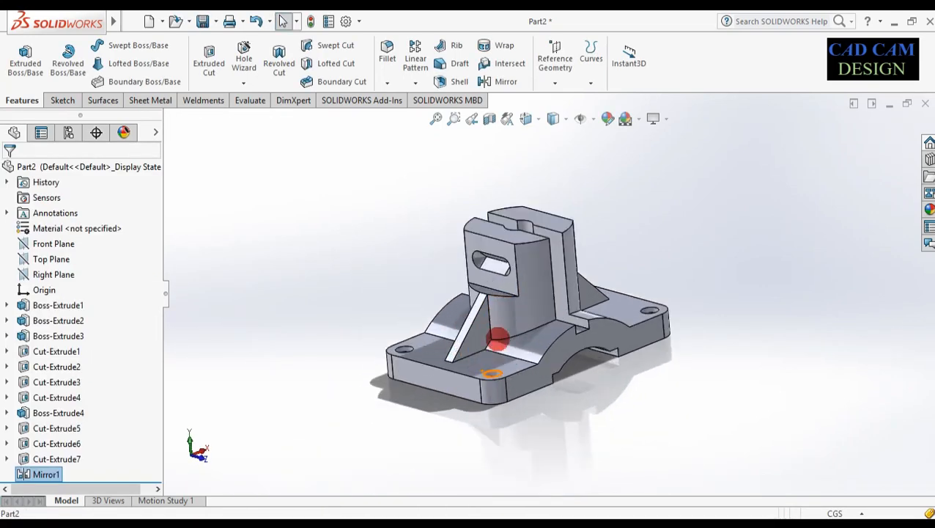
scroll(517, 302, "up", 2)
scroll(583, 158, "down", 1)
mouse_move(555, 319)
middle_mouse_down()
mouse_move(626, 319)
mouse_move(557, 306)
mouse_move(532, 318)
mouse_move(520, 362)
mouse_move(547, 308)
mouse_move(526, 380)
mouse_move(531, 440)
mouse_move(542, 323)
mouse_move(557, 303)
mouse_move(546, 321)
middle_mouse_up()
scroll(539, 305, "up", 1)
scroll(524, 280, "down", 1)
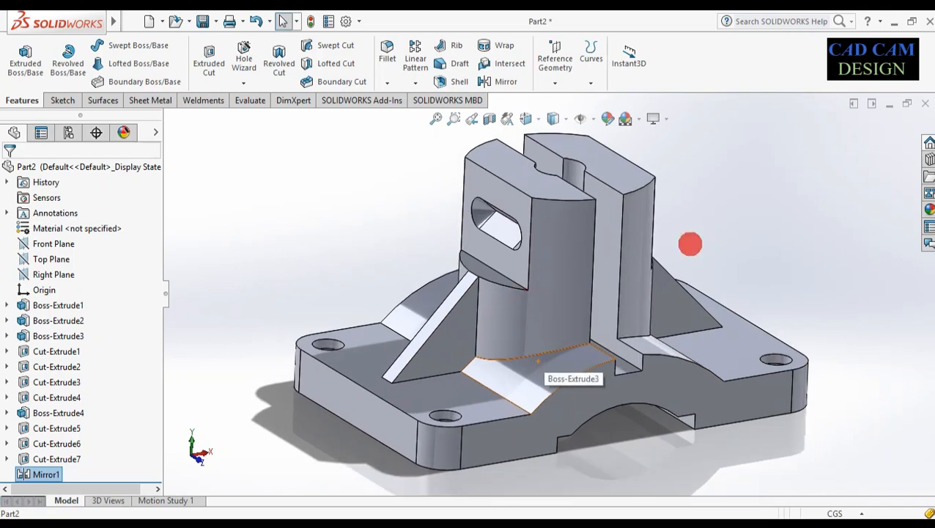
Apply a bronze metal appearance to the counterbores of the base plate's corner holes
left_click(929, 211)
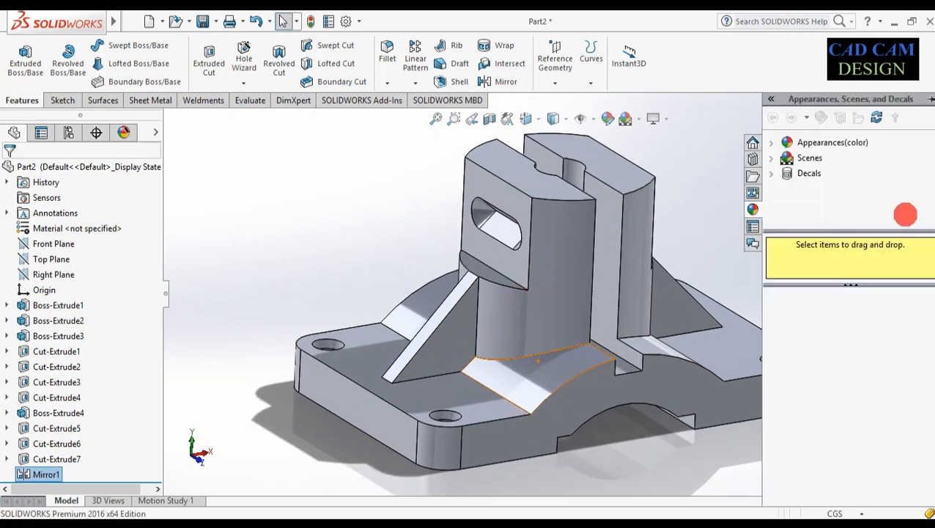
left_click(771, 141)
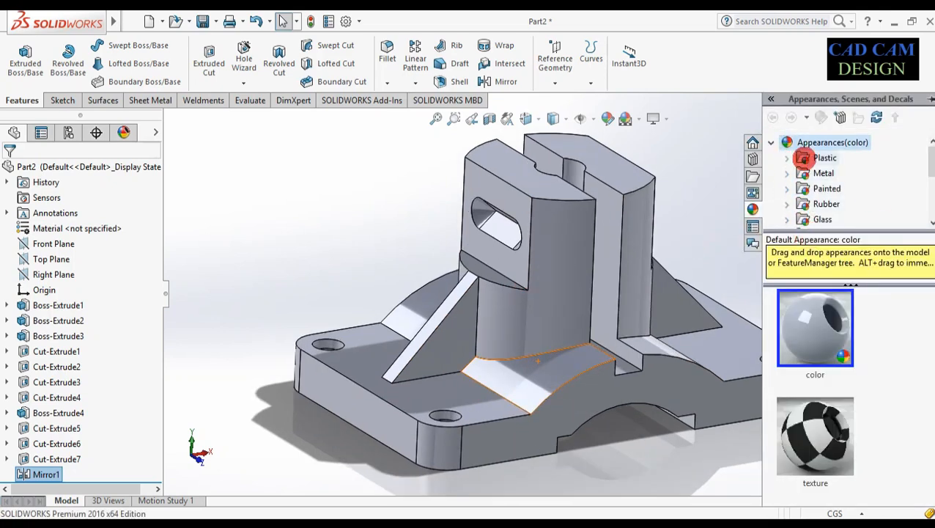
left_click(804, 174)
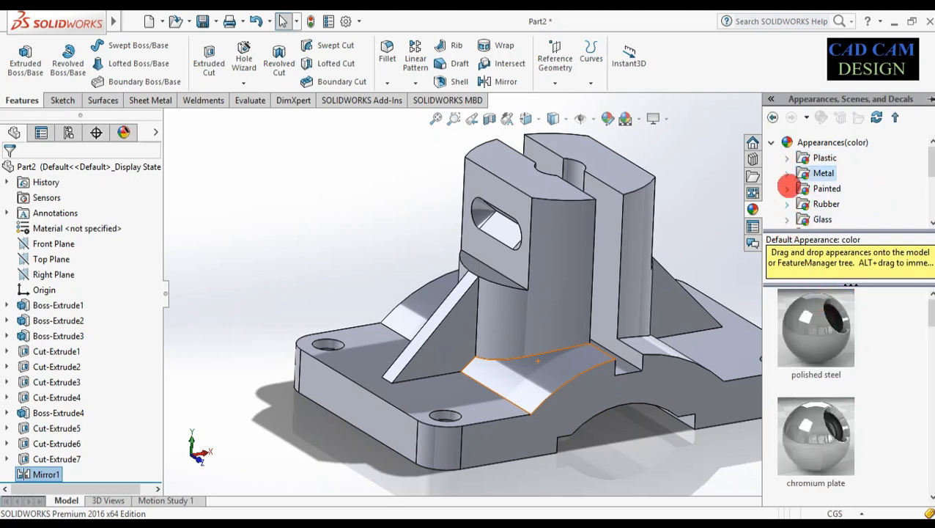
left_click(786, 173)
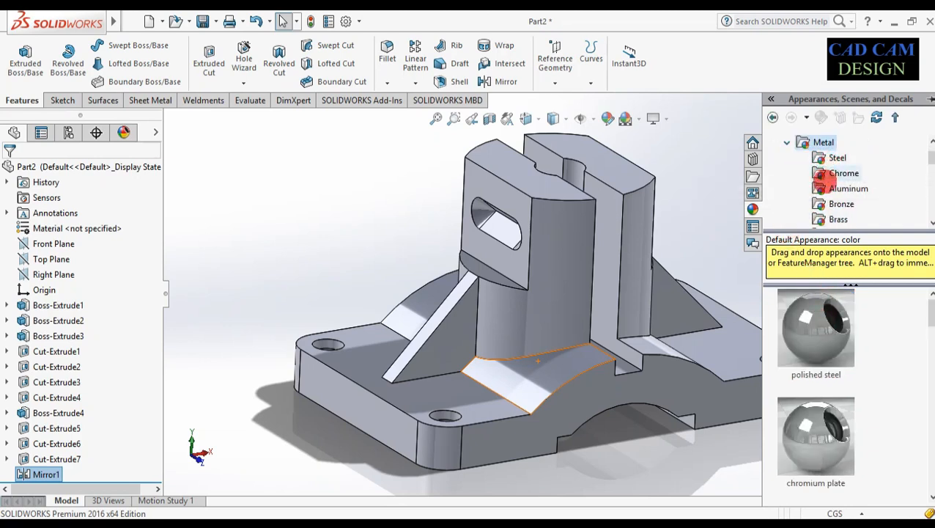
left_click(820, 205)
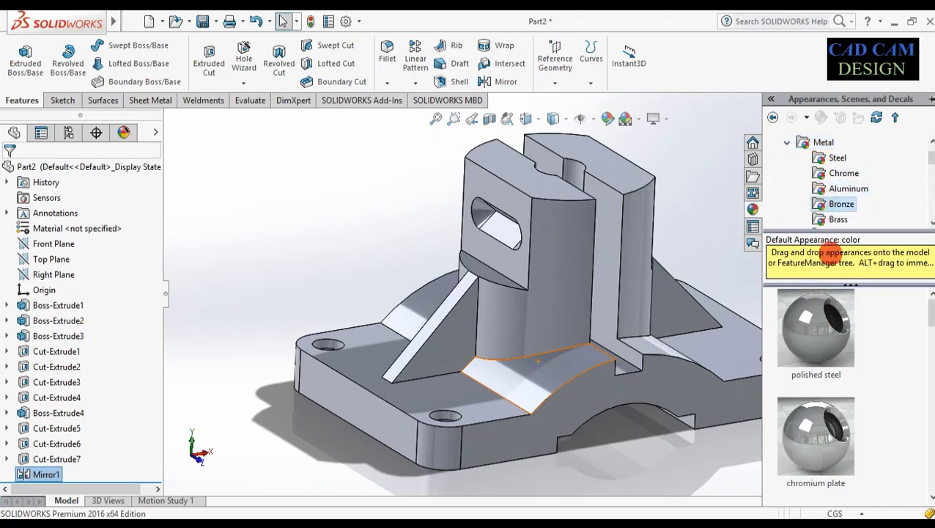
left_click_drag(820, 348, 328, 349)
left_click(301, 342)
Apply the bronze appearance to the smaller through bores inside the corner counterbores
scroll(376, 387, "up", 5)
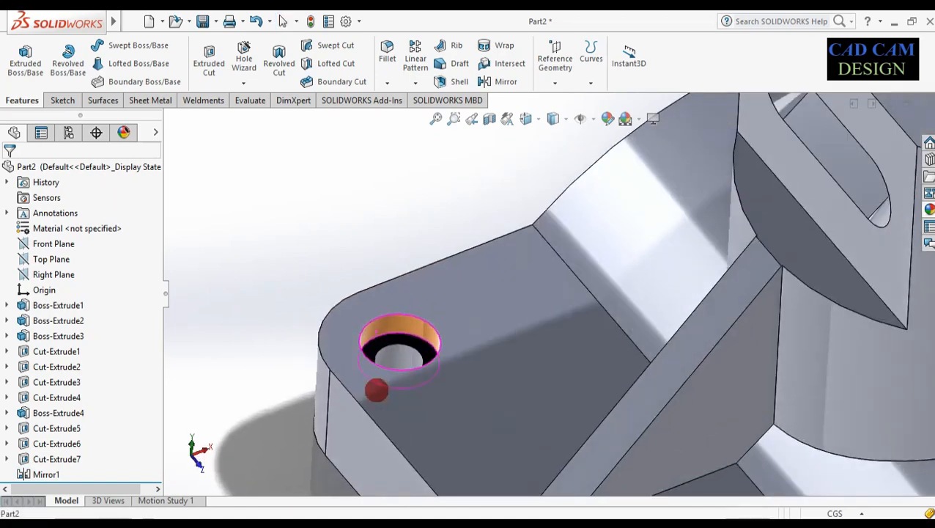
left_click_drag(849, 380, 388, 352)
left_click(398, 354)
scroll(466, 219, "up", 4)
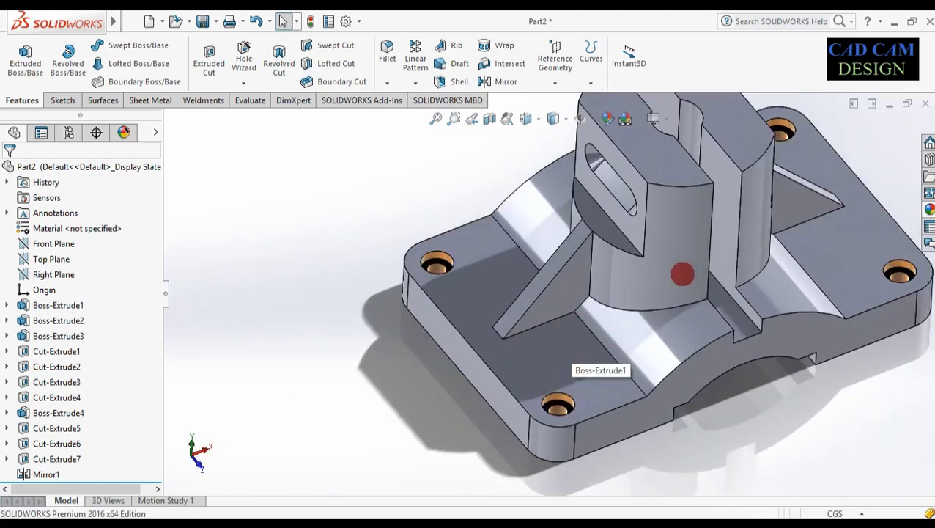
Apply the bronze appearance to the drafted slot pockets in the cylinder's side flats
middle_click_drag(689, 256, 681, 202)
left_click(928, 209)
scroll(883, 293, "up", 2)
left_click_drag(817, 334, 605, 189)
left_click(623, 191)
middle_click_drag(799, 248, 700, 244)
left_click(928, 209)
left_click_drag(817, 329, 657, 184)
left_click(673, 192)
middle_click_drag(682, 196, 832, 218)
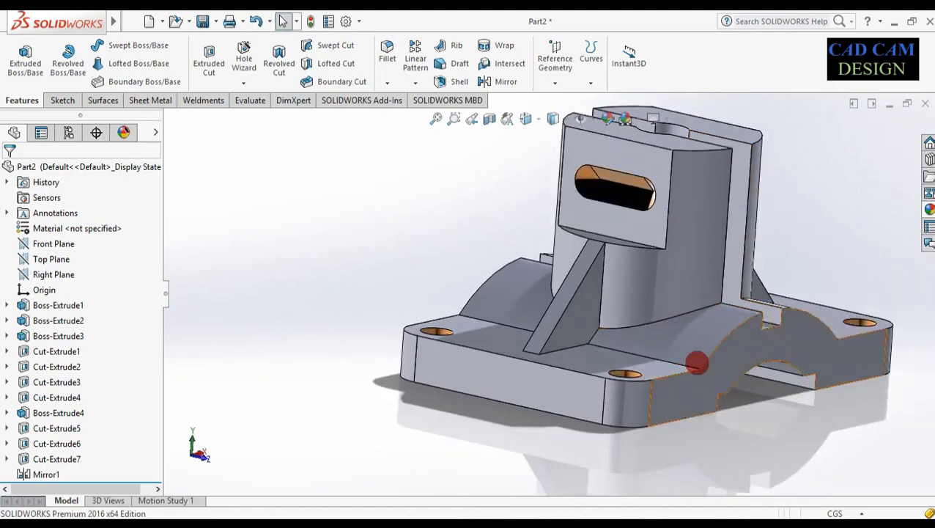
Apply the bronze appearance to the central bore between the two halves of the split cylinder
middle_click_drag(871, 320, 861, 344)
left_click(928, 209)
left_click_drag(817, 334, 663, 135)
left_click(680, 142)
Apply the bronze appearance to the bottom of the channel running through the split cylinder and arched boss
middle_click_drag(742, 251, 737, 319)
left_click(928, 209)
left_click_drag(817, 329, 720, 319)
left_click(725, 327)
middle_click_drag(763, 305, 737, 330)
left_click(927, 207)
left_click_drag(816, 330, 706, 252)
left_click(712, 258)
Apply a light metal appearance to the rest of the part, keeping the bronze holes and slots
middle_click_drag(741, 313, 740, 282)
left_click(929, 208)
left_click(834, 154)
left_click_drag(815, 334, 689, 290)
left_click(721, 297)
middle_click_drag(778, 274, 650, 368)
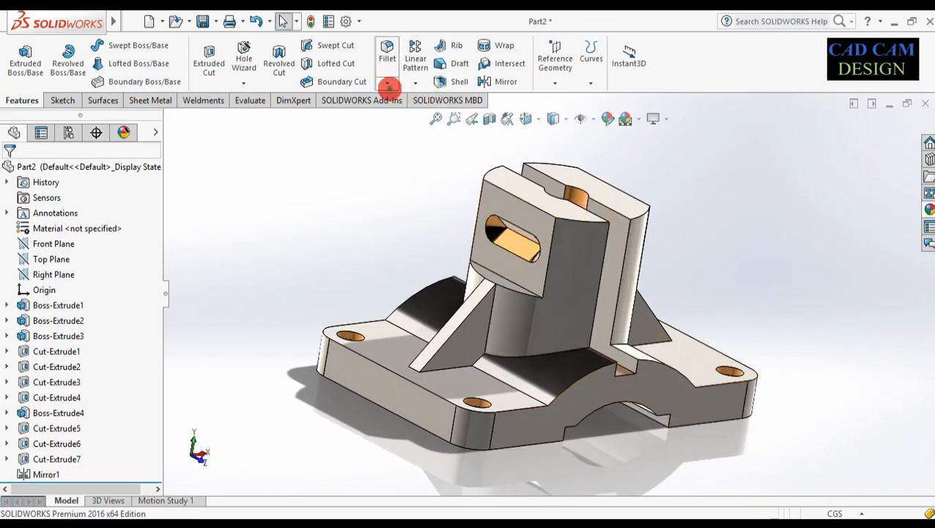
Chamfer the top edges of both cylinder side flats with a 2 cm distance and a 45-degree angle
left_click(388, 87)
left_click(394, 117)
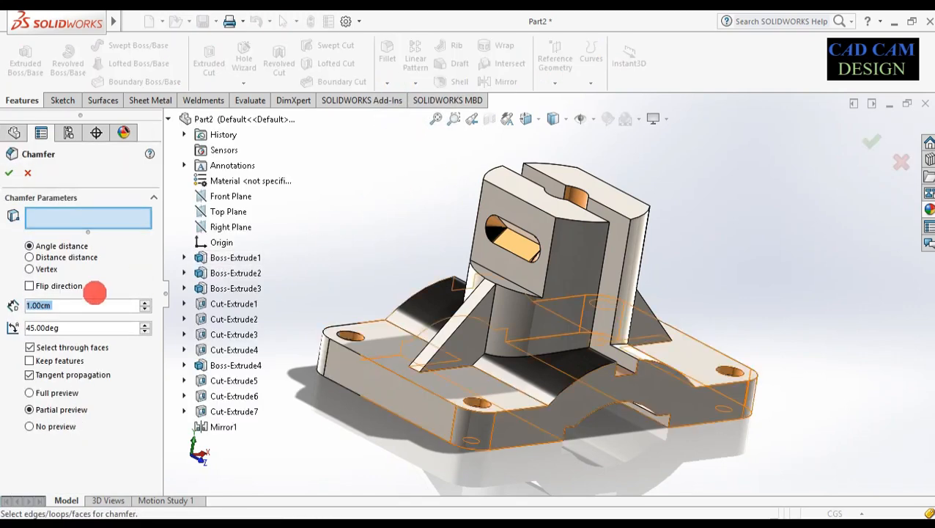
left_click(513, 193)
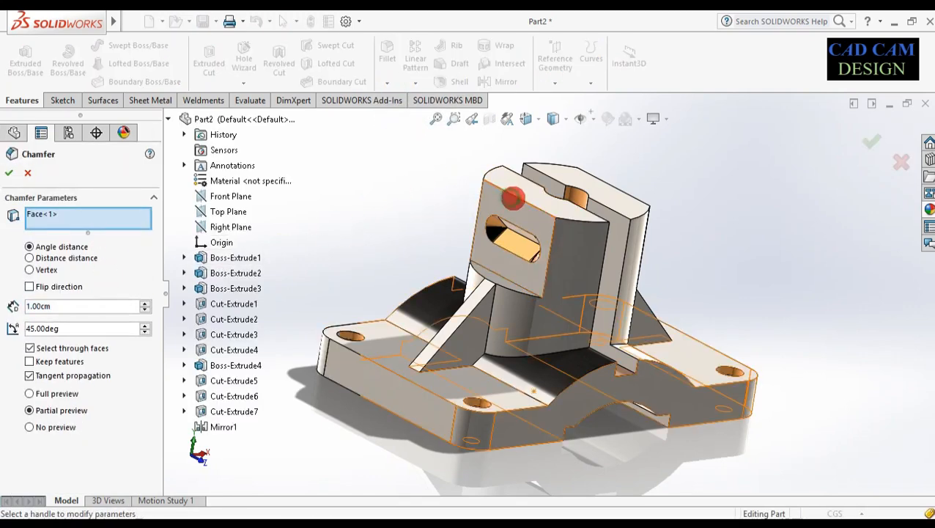
right_click(73, 216)
left_click(86, 244)
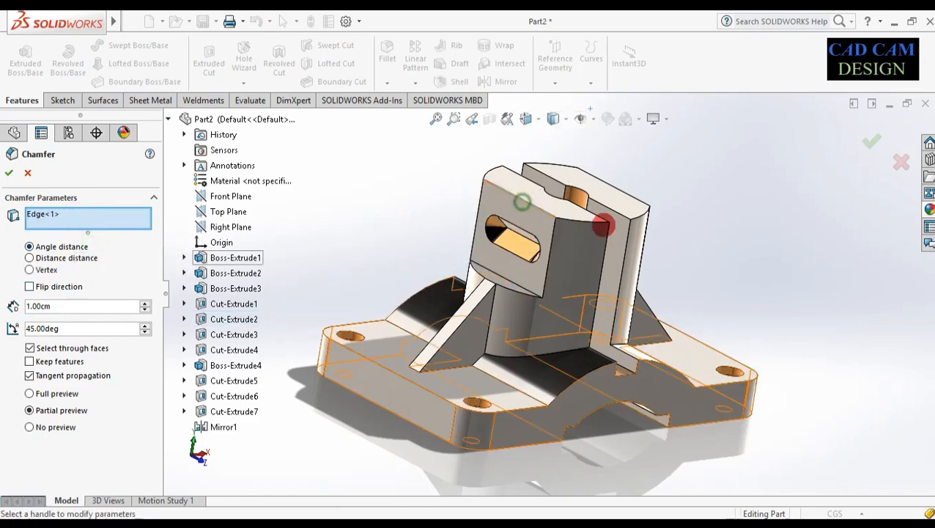
middle_click_drag(557, 212, 591, 179)
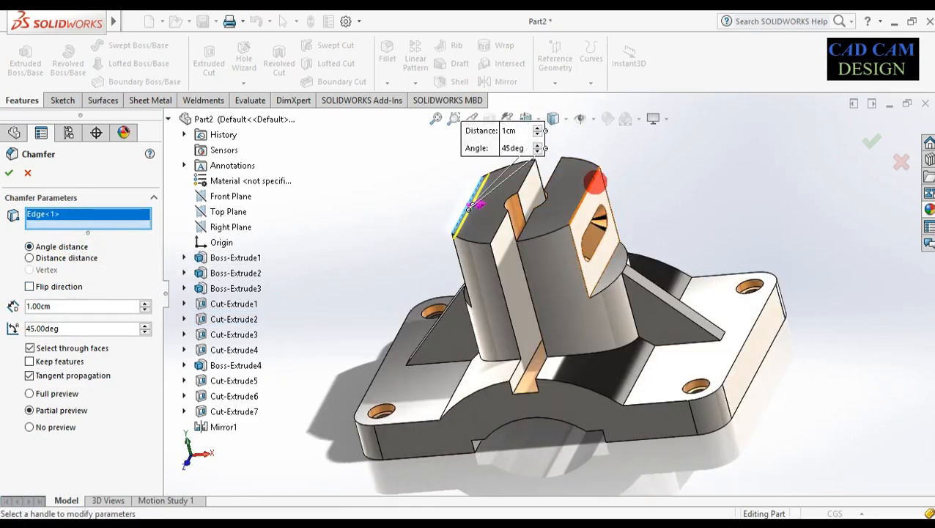
left_click(595, 181)
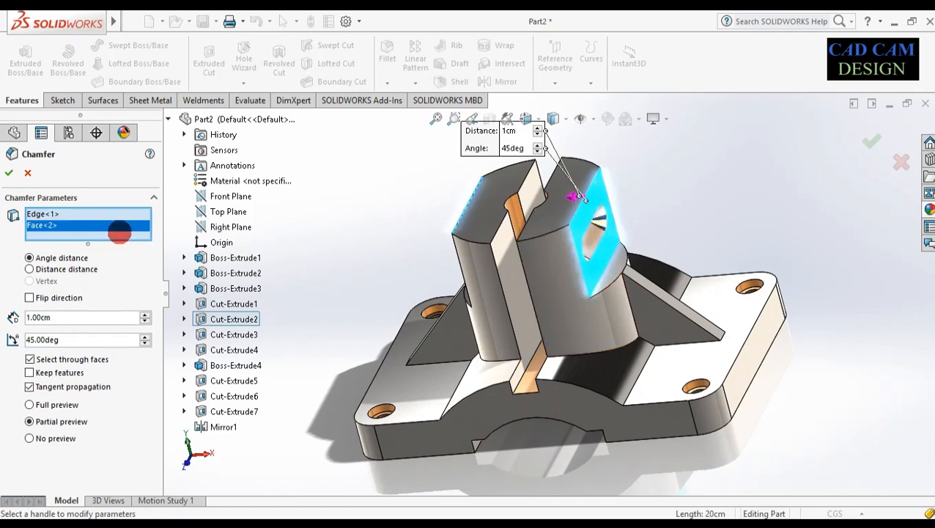
right_click(119, 226)
left_click(139, 251)
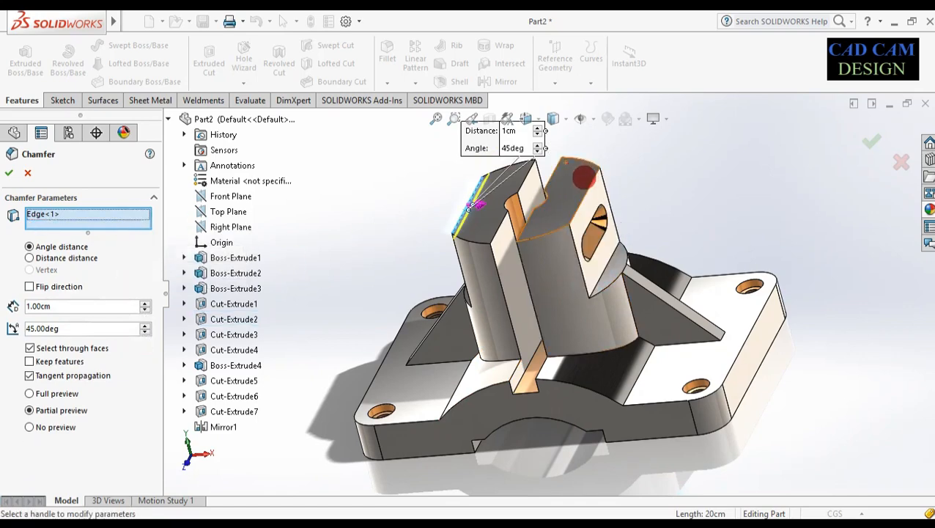
left_click(587, 189)
middle_click_drag(497, 266, 476, 307)
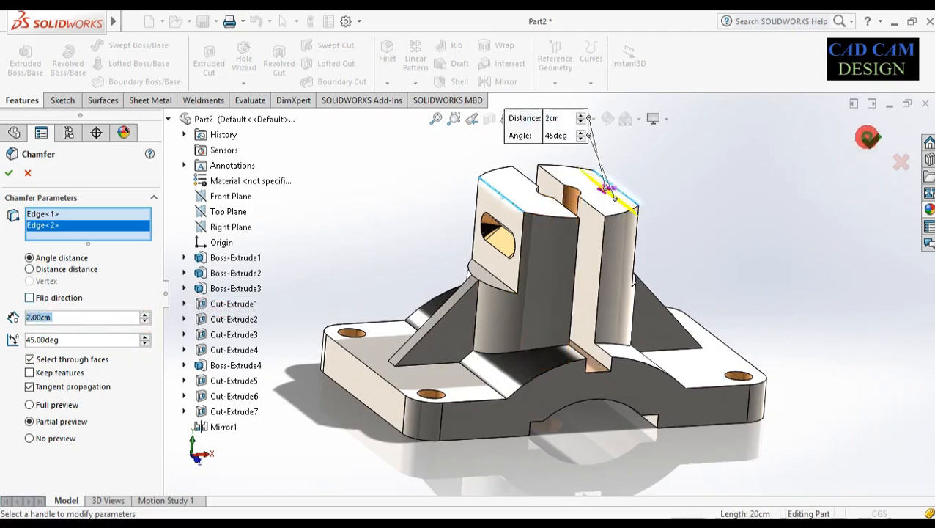
left_click(867, 137)
Examine the finished chamfered and coloured part from different angles and distances
middle_click_drag(763, 315, 717, 340)
scroll(539, 288, "down", 4)
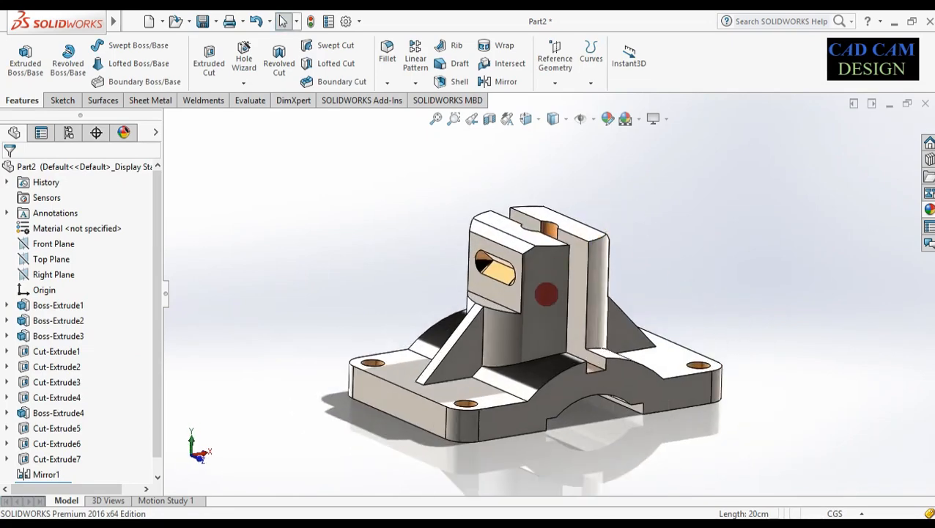
middle_click_drag(656, 462, 645, 516)
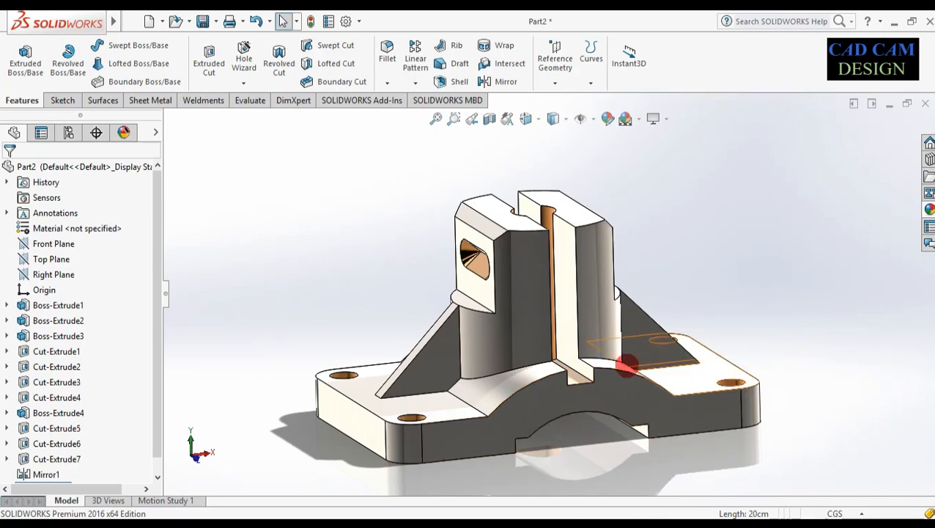
scroll(512, 463, "down", 1)
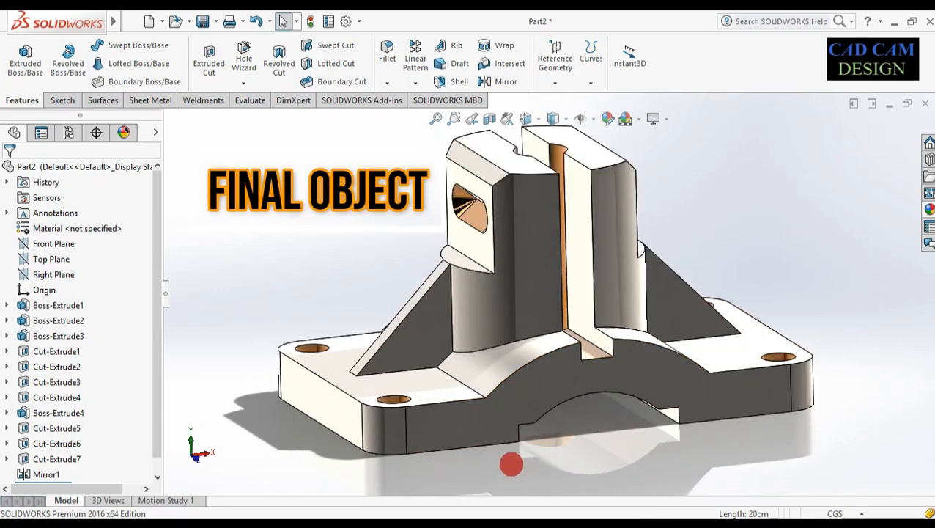
scroll(517, 457, "up", 1)
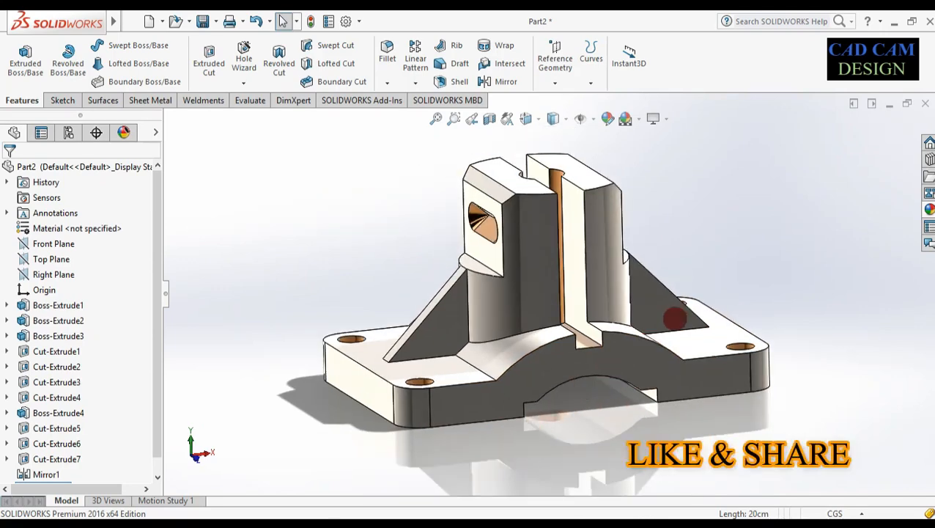
scroll(747, 209, "down", 1)
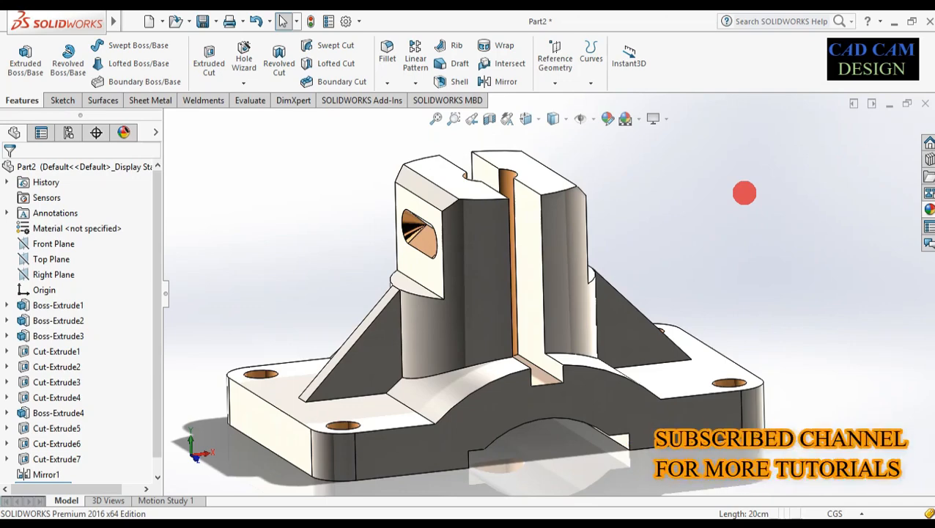